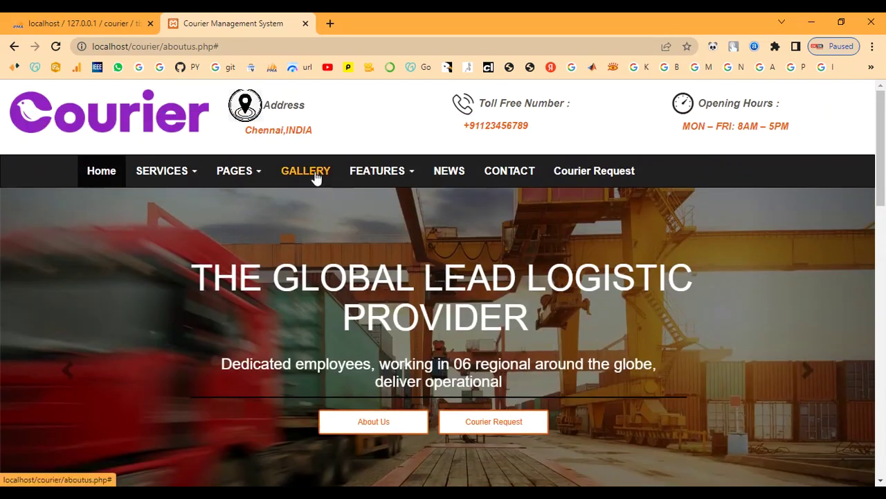
Step: Look over the Courier Request form from the FEATURES menu, then go back
{"action": "left_click", "coordinate": [380, 179]}
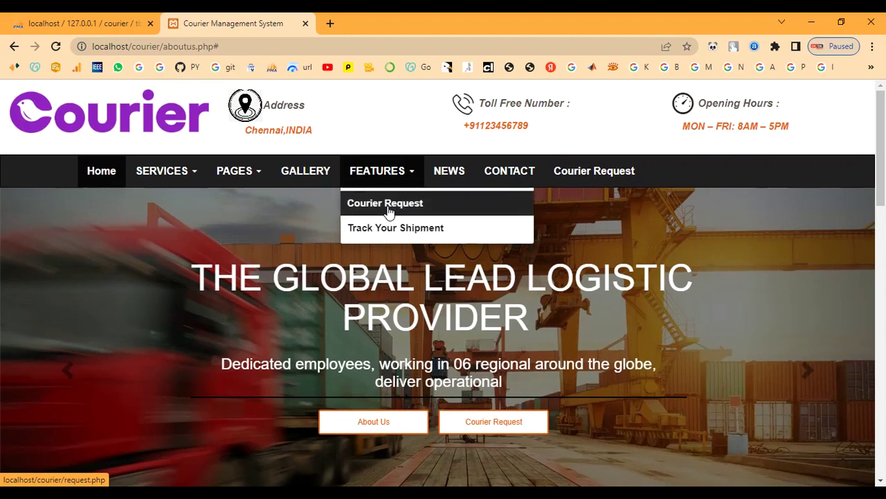
{"action": "left_click", "coordinate": [388, 212]}
{"action": "scroll", "coordinate": [375, 255], "scroll_direction": "down", "scroll_amount": 6}
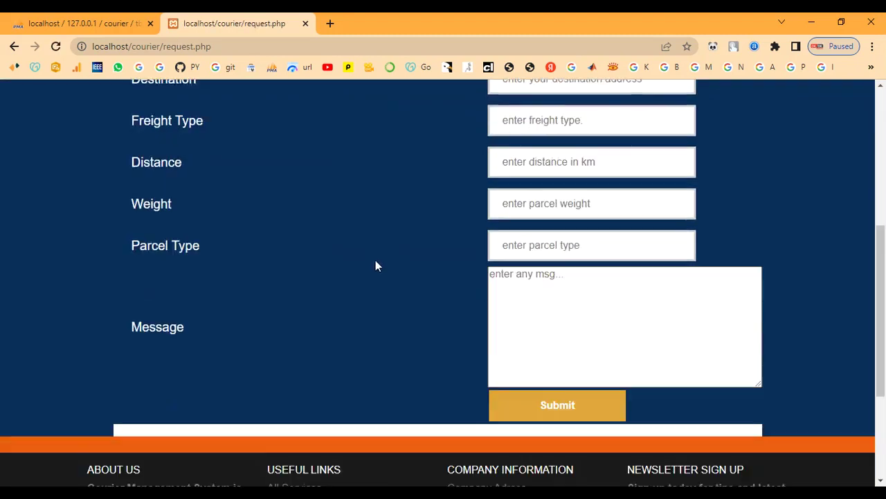
{"action": "scroll", "coordinate": [375, 262], "scroll_direction": "up", "scroll_amount": 6}
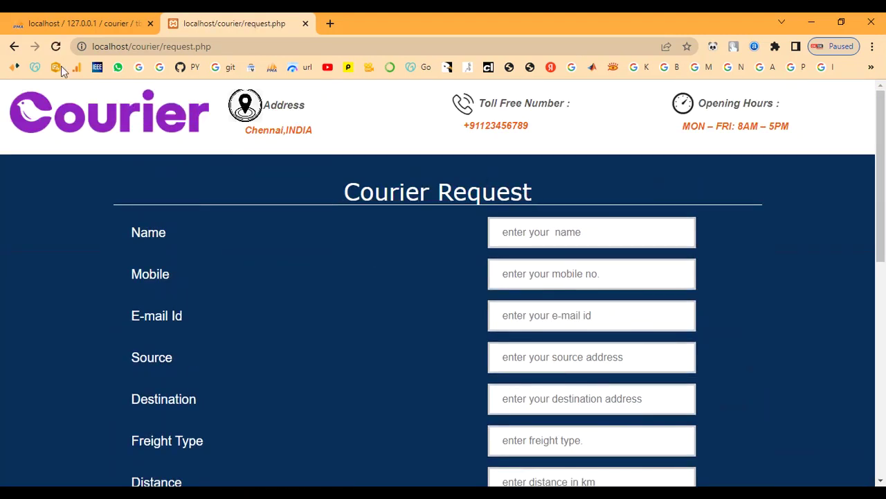
{"action": "left_click", "coordinate": [14, 47]}
Step: Open the Track Your Shipment page from FEATURES and look around it
{"action": "mouse_move", "coordinate": [381, 179]}
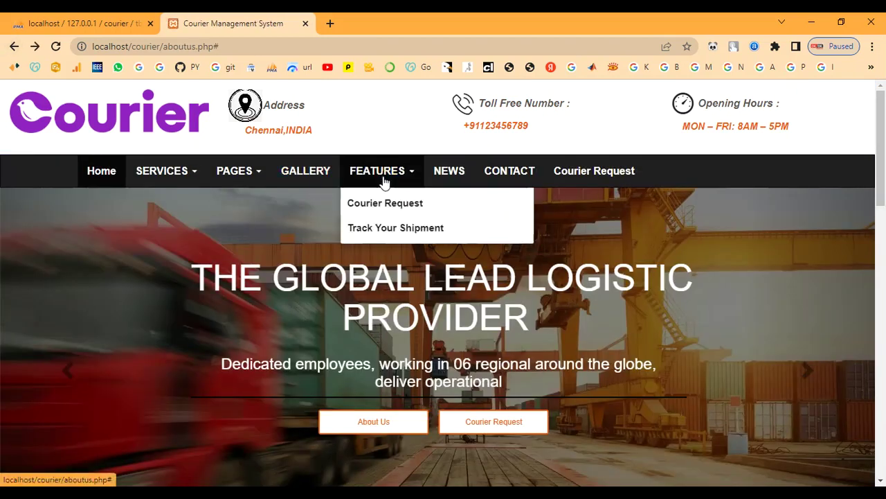
{"action": "left_click", "coordinate": [392, 230]}
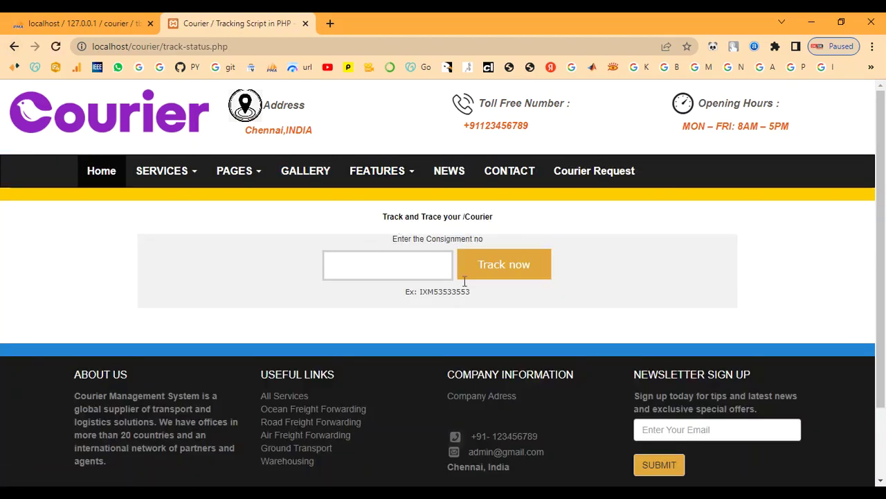
{"action": "left_click", "coordinate": [443, 180]}
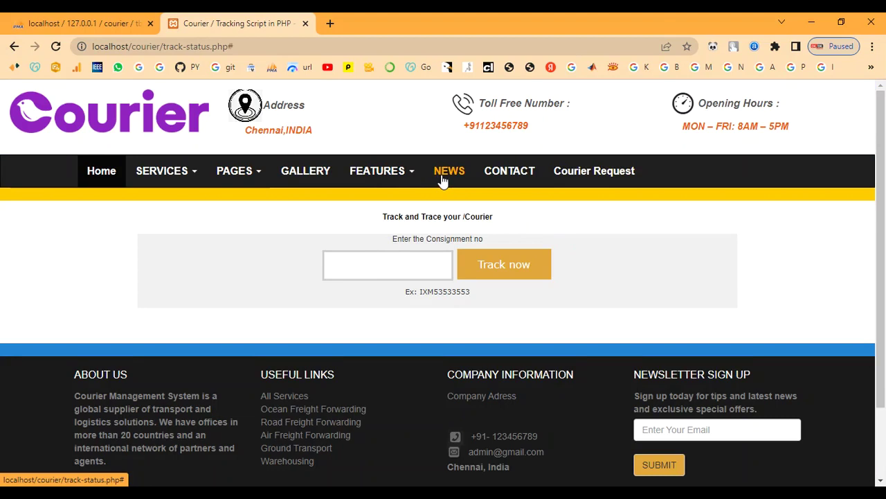
{"action": "left_click", "coordinate": [12, 47]}
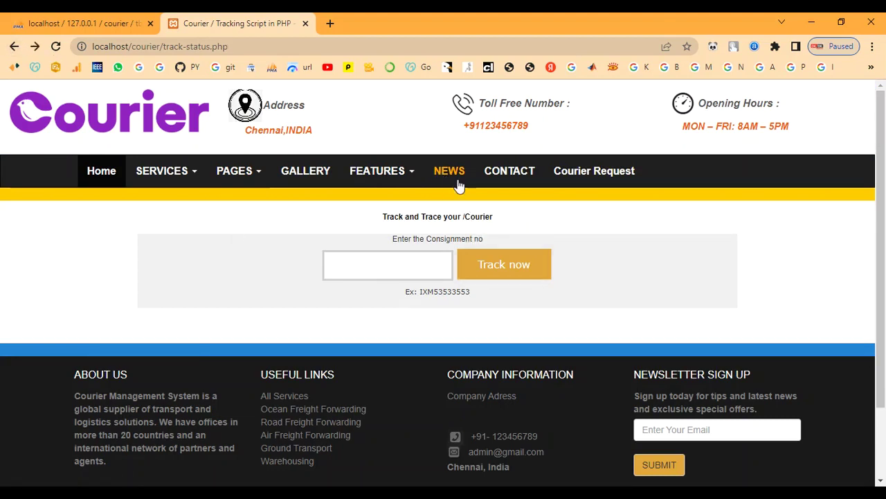
{"action": "left_click", "coordinate": [495, 180]}
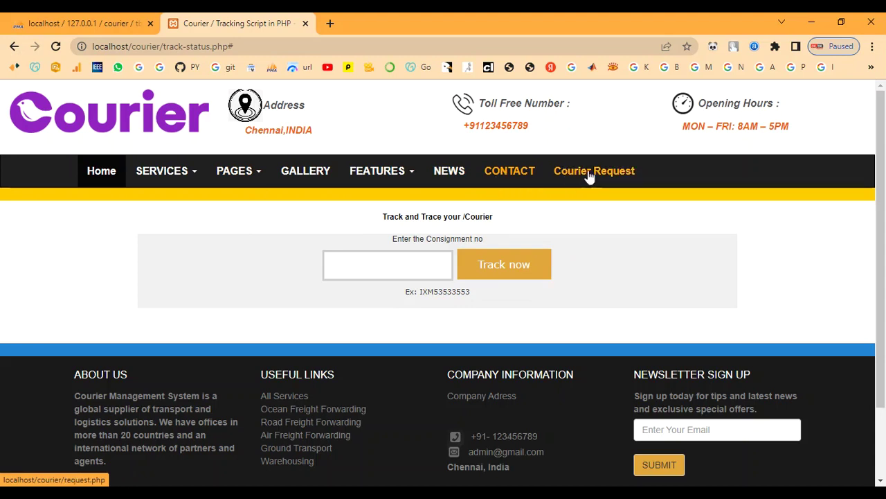
Step: Go to the Home page and scroll through its services and login sections
{"action": "left_click", "coordinate": [109, 172]}
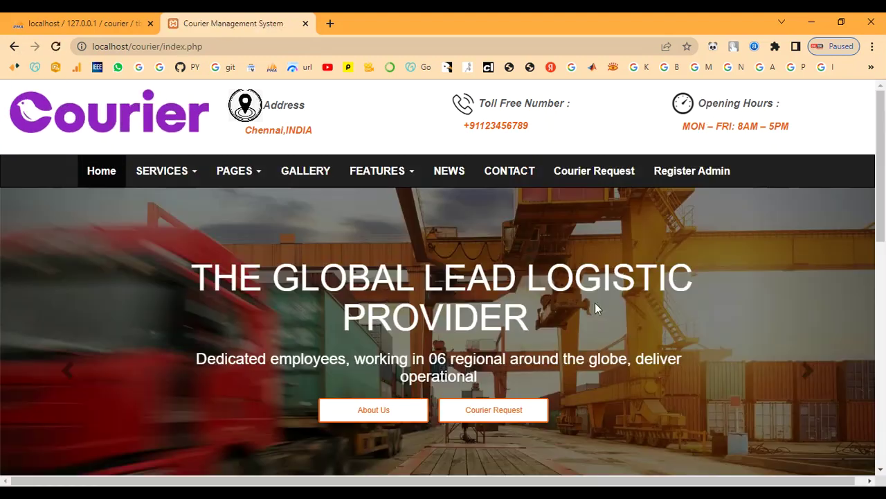
{"action": "left_click", "coordinate": [449, 173]}
{"action": "scroll", "coordinate": [450, 207], "scroll_direction": "down", "scroll_amount": 8}
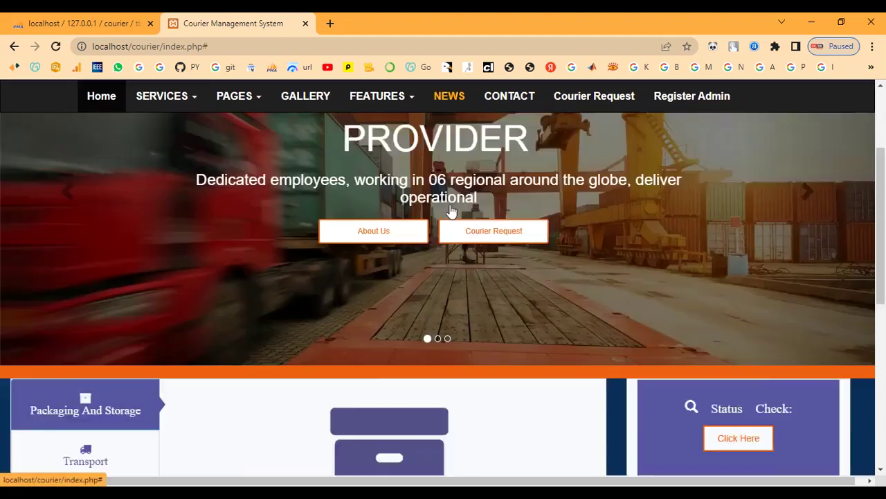
{"action": "scroll", "coordinate": [428, 265], "scroll_direction": "up", "scroll_amount": 1}
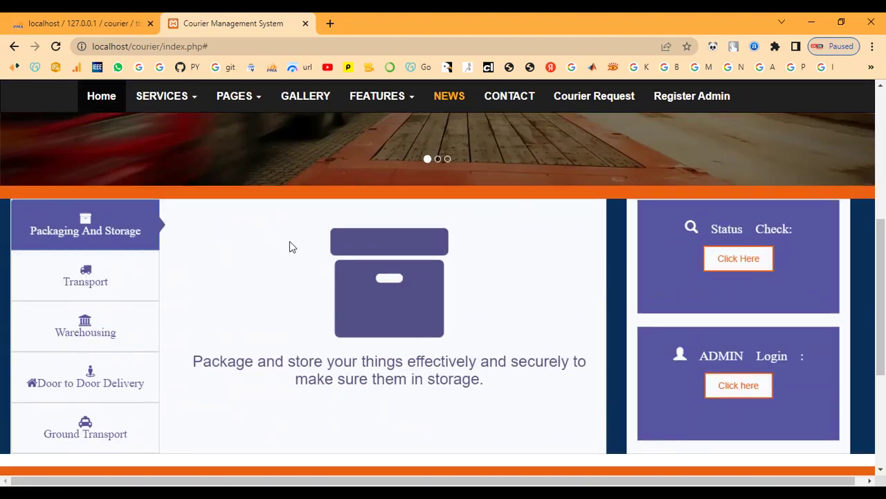
{"action": "scroll", "coordinate": [318, 310], "scroll_direction": "up", "scroll_amount": 5}
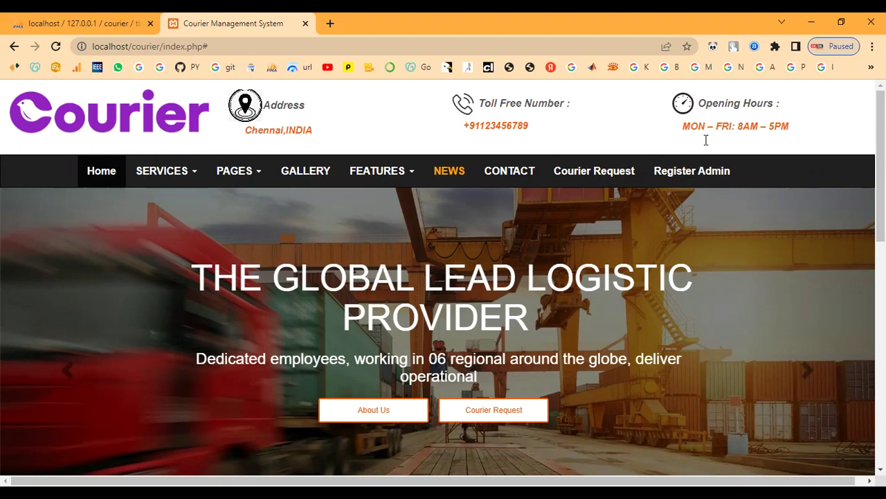
Step: On Register Admin, enter the administrator's name and the address chennai
{"action": "left_click", "coordinate": [701, 174]}
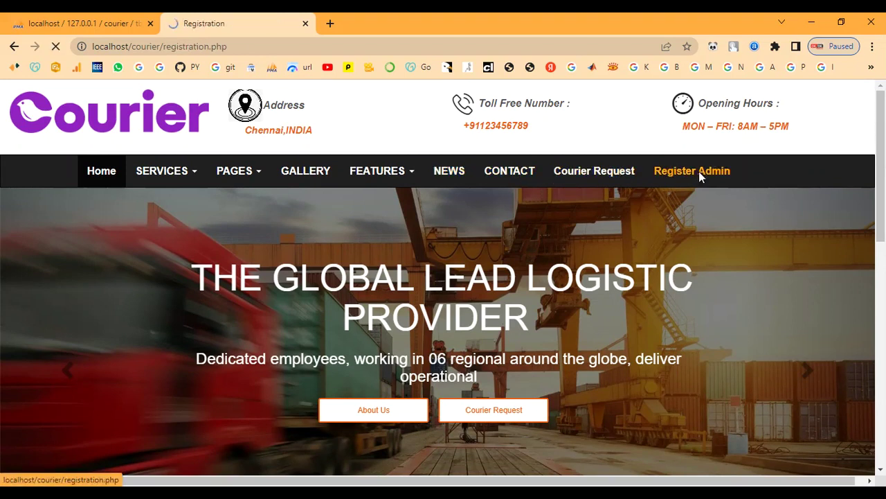
{"action": "scroll", "coordinate": [654, 221], "scroll_direction": "down", "scroll_amount": 1}
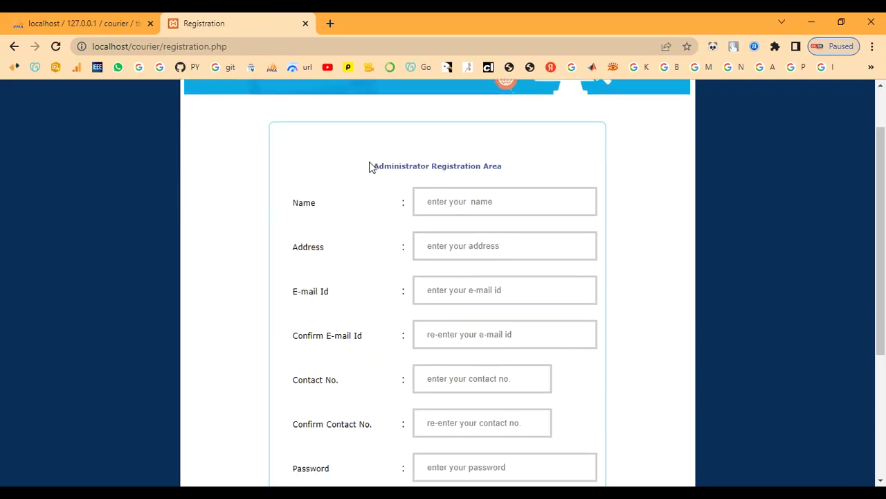
{"action": "left_click_drag", "start_coordinate": [503, 172], "coordinate": [350, 177]}
{"action": "left_click", "coordinate": [467, 201]}
{"action": "type", "text": "admin"}
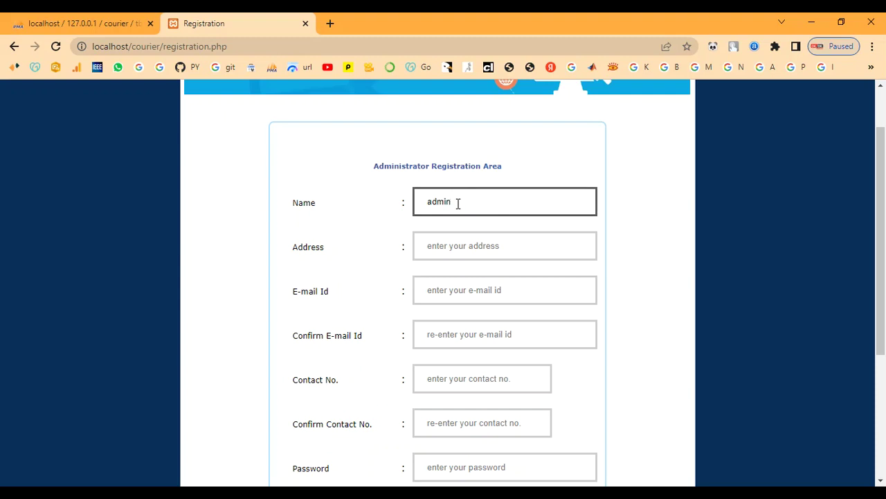
{"action": "key", "text": "Tab"}
{"action": "type", "text": "ad"}
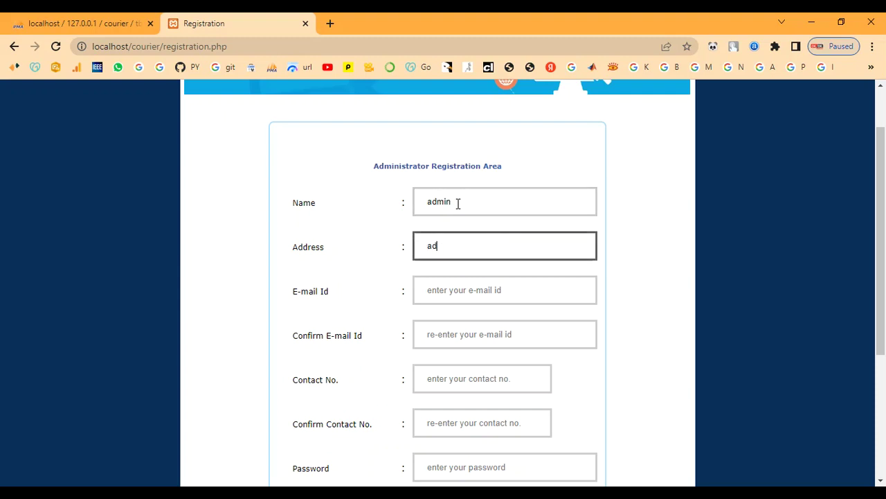
{"action": "type", "text": "min"}
{"action": "key", "text": "BackSpace"}
{"action": "key", "text": "BackSpace"}
{"action": "key", "text": "BackSpace"}
{"action": "key", "text": "BackSpace"}
{"action": "type", "text": "chennai"}
{"action": "key", "text": "Tab"}
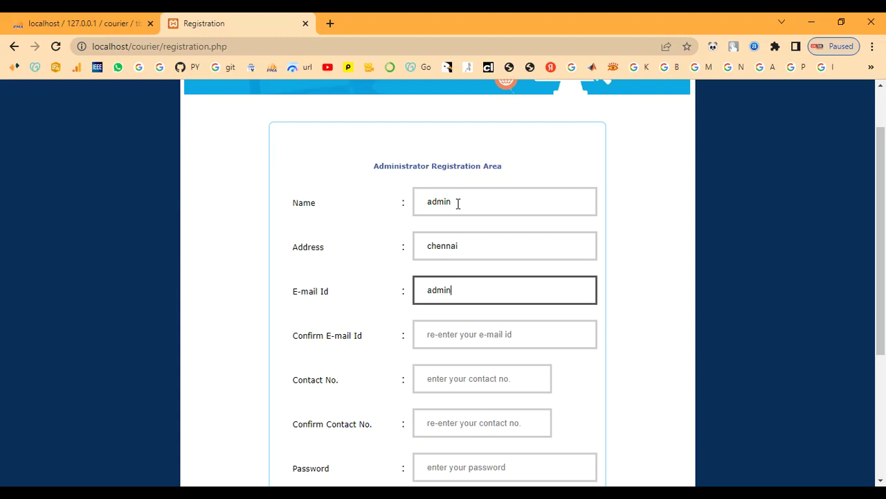
Step: Fill in the e-mail and contact number fields along with their confirmations
{"action": "key", "text": "Tab"}
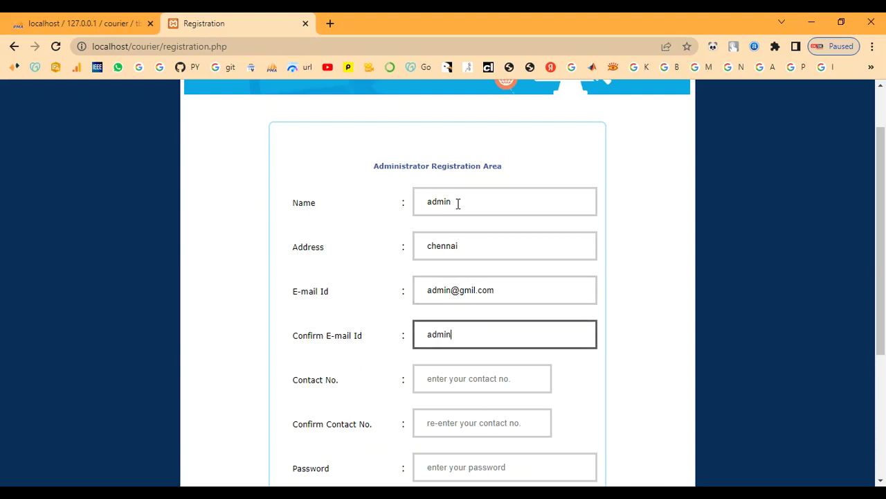
{"action": "key", "text": "Tab"}
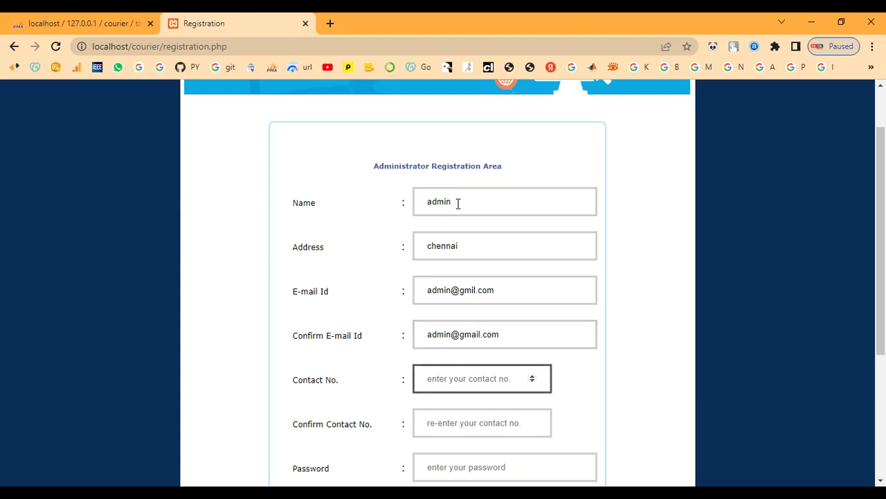
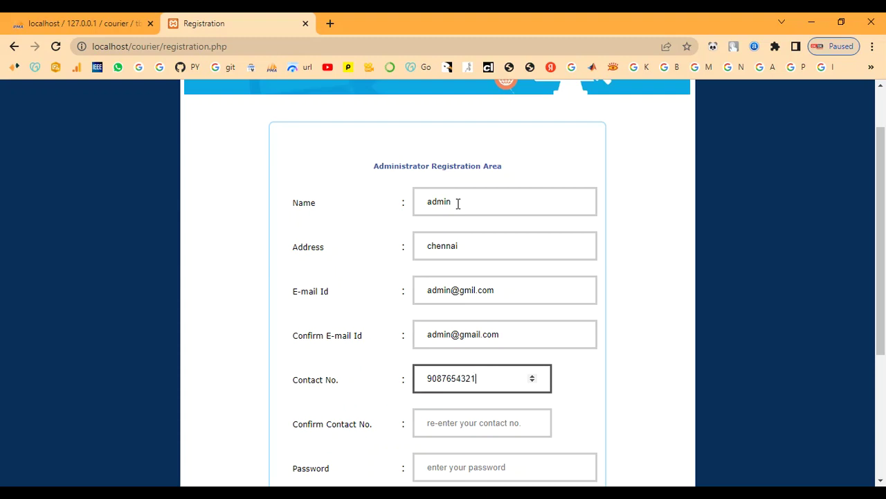
{"action": "key", "text": "Tab"}
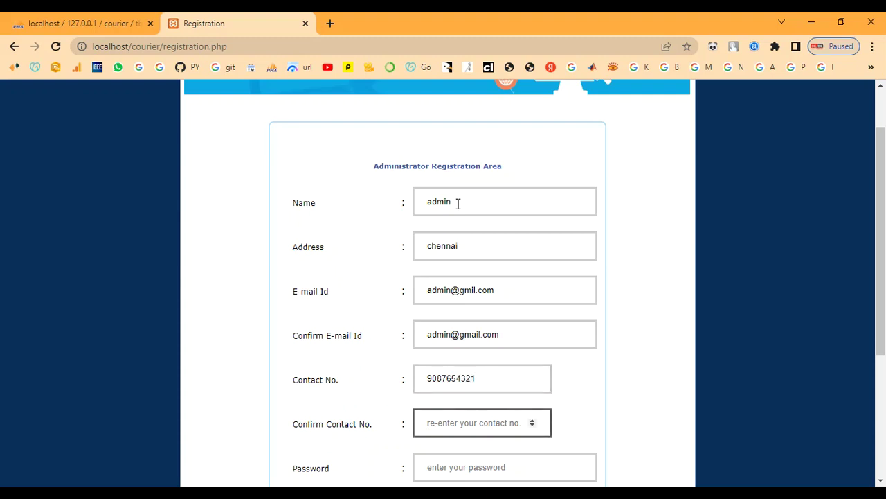
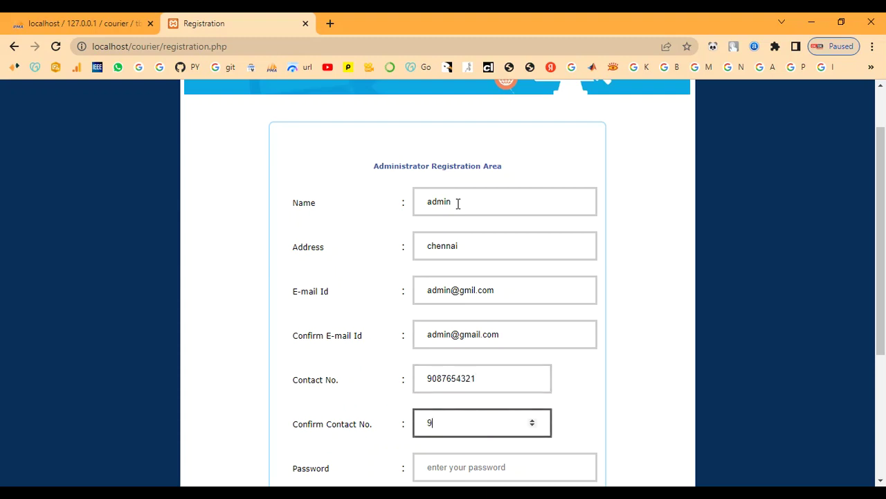
Step: Set and confirm the password, choose the Fast Courier chennai office, and submit
{"action": "key", "text": "Tab"}
{"action": "scroll", "coordinate": [561, 328], "scroll_direction": "down", "scroll_amount": 2}
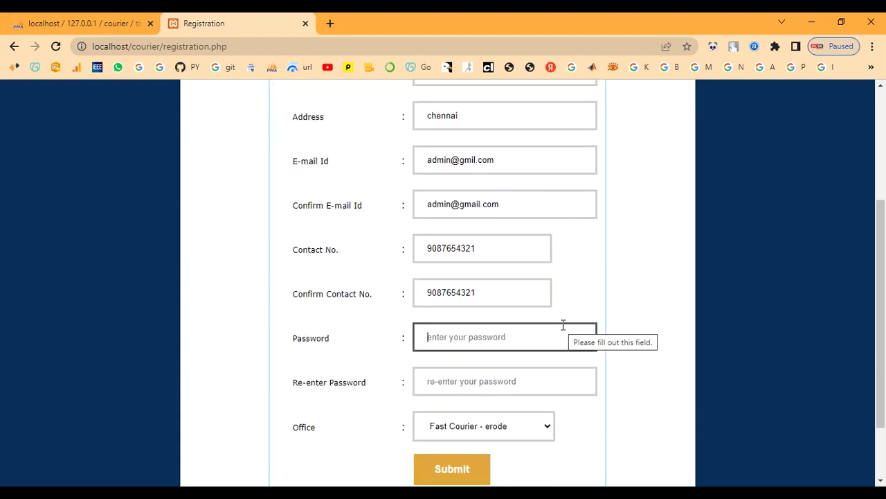
{"action": "type", "text": "ad"}
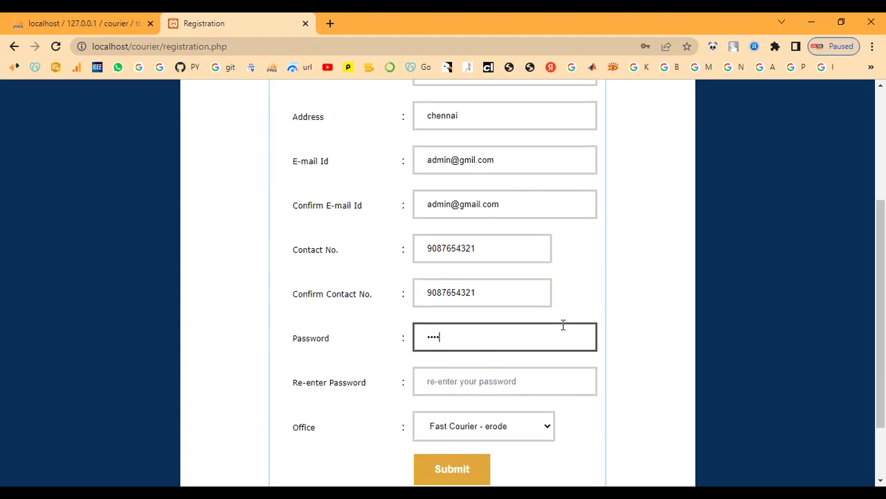
{"action": "key", "text": "Tab"}
{"action": "type", "text": "ad"}
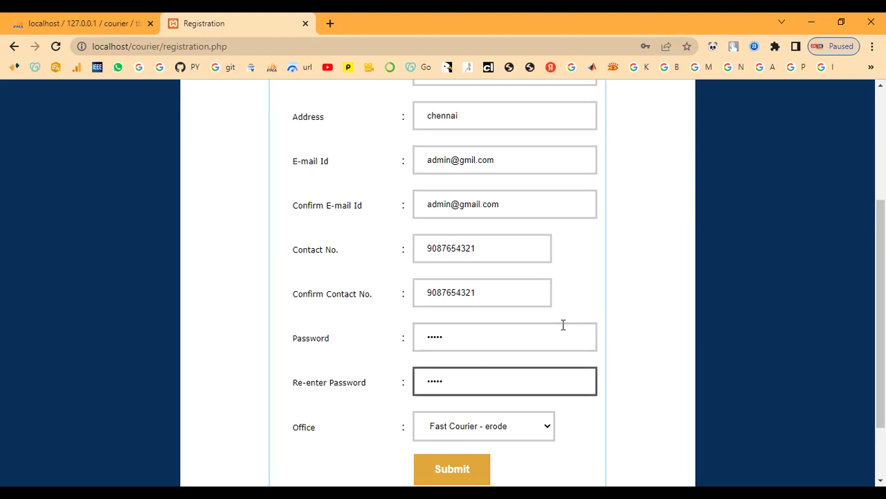
{"action": "left_click", "coordinate": [478, 431]}
{"action": "left_click", "coordinate": [479, 468]}
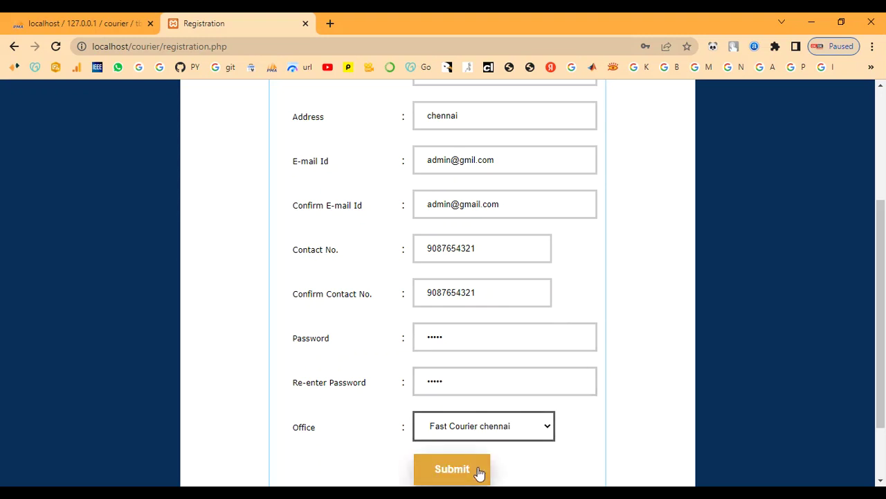
{"action": "left_click", "coordinate": [453, 471]}
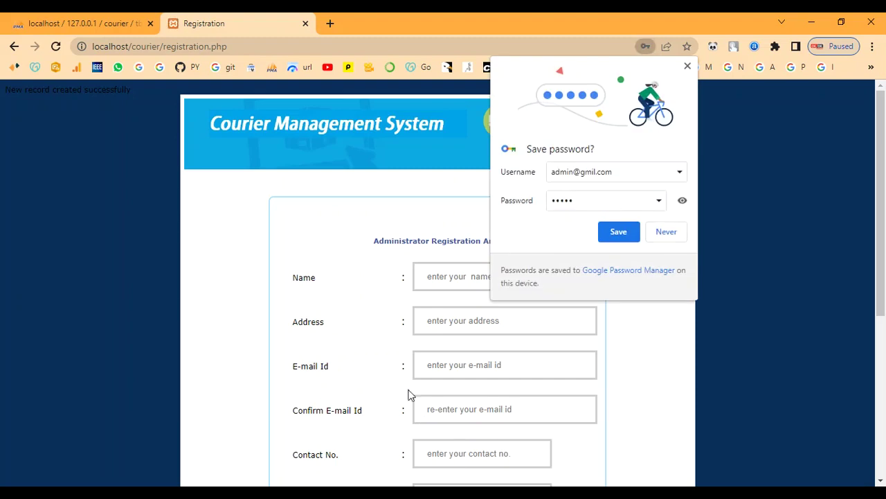
Step: Decline the browser's save-password prompt and return to the site's home page
{"action": "left_click", "coordinate": [677, 234]}
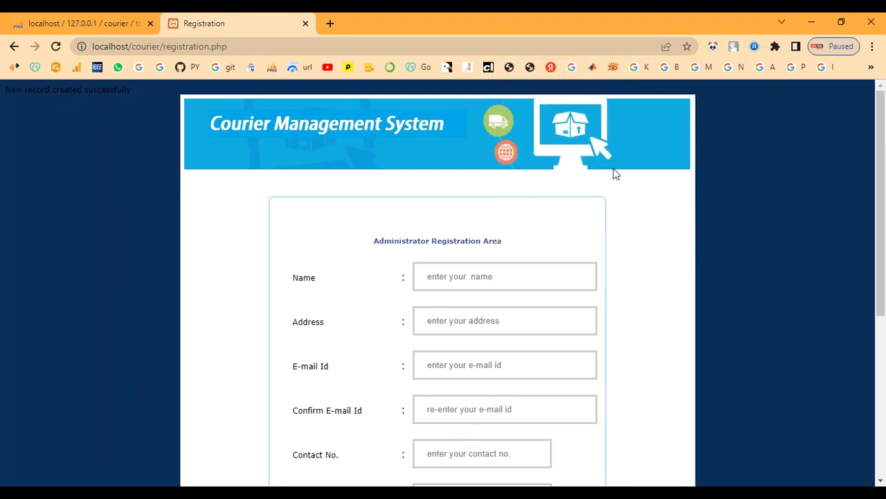
{"action": "left_click", "coordinate": [14, 47]}
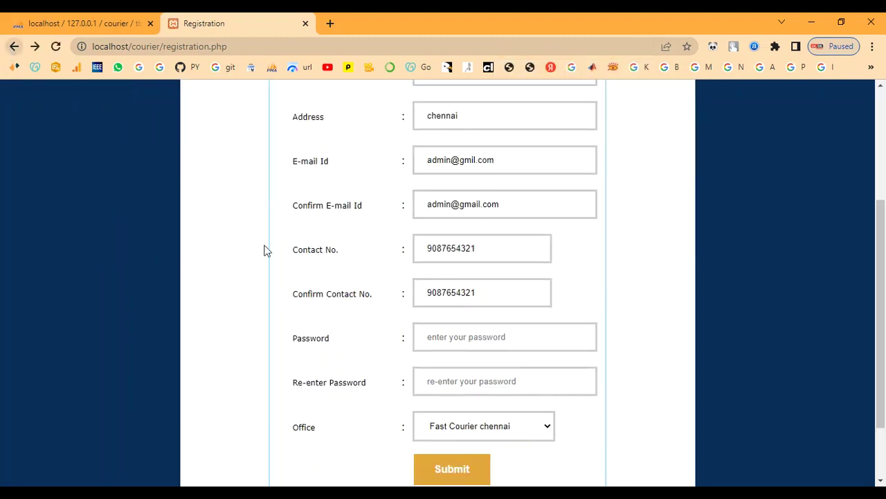
{"action": "left_click", "coordinate": [12, 49]}
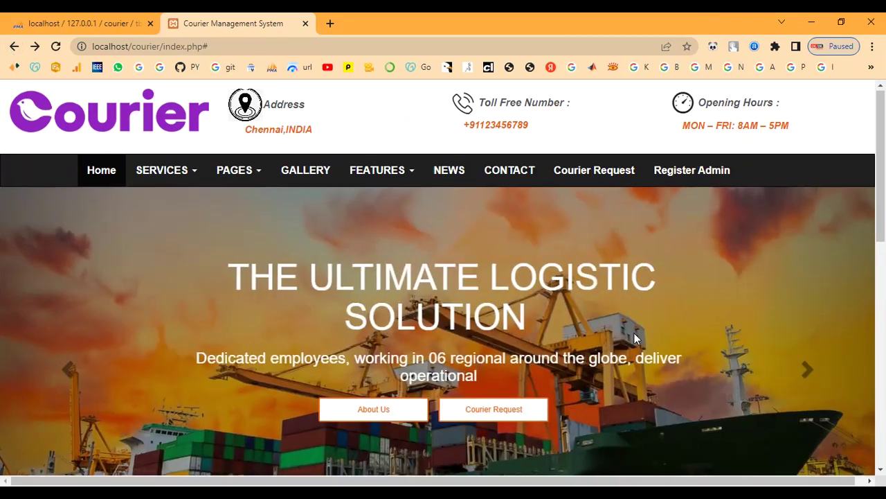
{"action": "scroll", "coordinate": [634, 333], "scroll_direction": "down", "scroll_amount": 10}
{"action": "scroll", "coordinate": [686, 394], "scroll_direction": "up", "scroll_amount": 3}
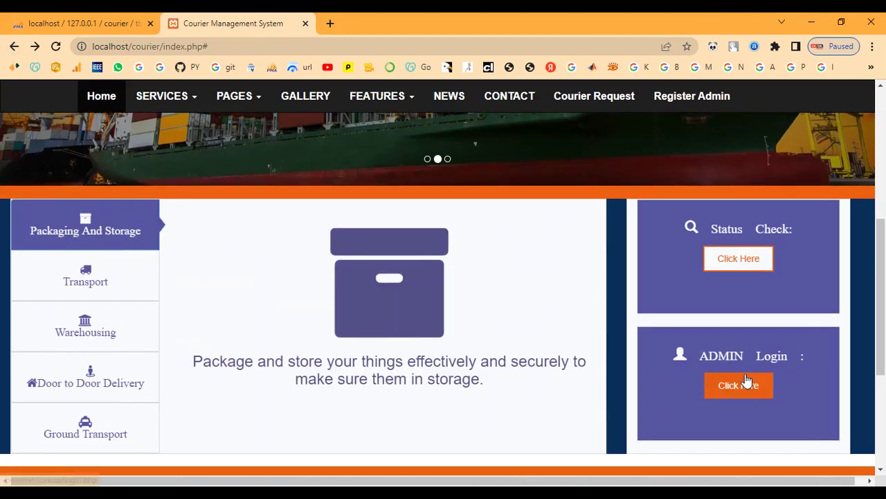
Step: Log in as admin with the password, choosing the Fast Courier chennai office
{"action": "left_click", "coordinate": [743, 388]}
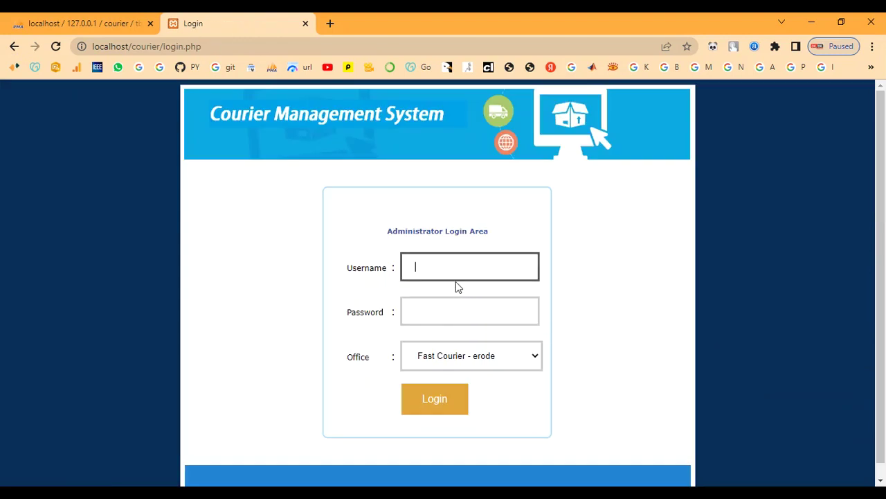
{"action": "type", "text": "admin"}
{"action": "key", "text": "Tab"}
{"action": "type", "text": "ad"}
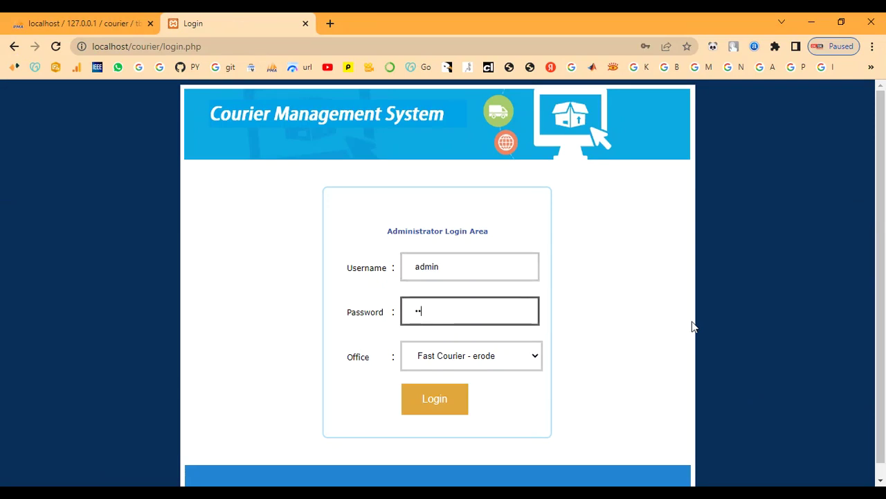
{"action": "type", "text": "min"}
{"action": "left_click", "coordinate": [489, 359]}
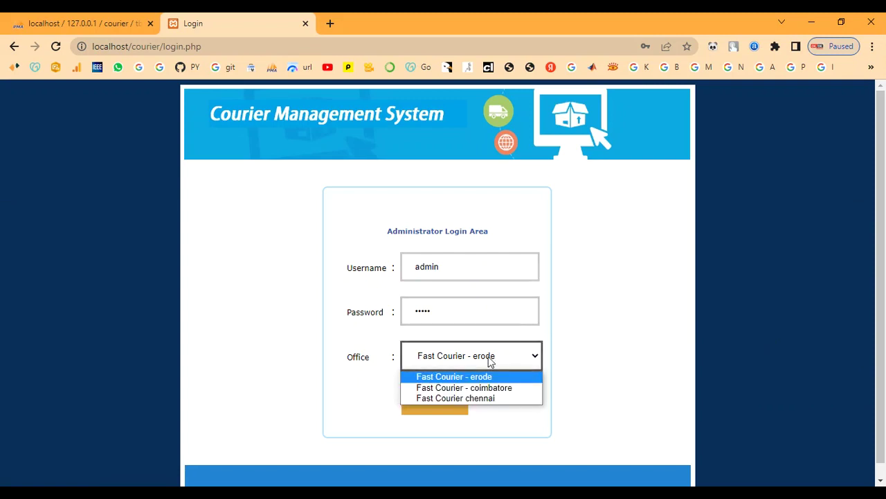
{"action": "left_click", "coordinate": [488, 398]}
{"action": "left_click", "coordinate": [430, 407]}
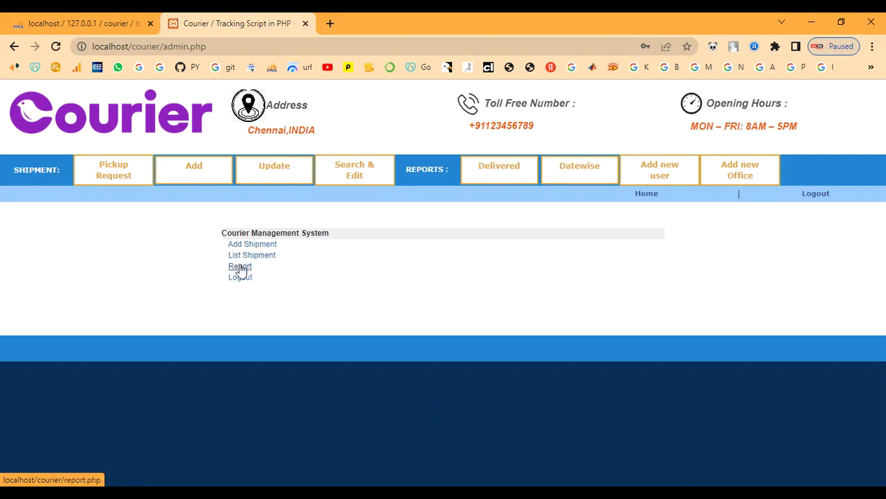
Step: Start a new office named Fast Delivery-Madhurai with address and city Madhurai
{"action": "left_click", "coordinate": [740, 172]}
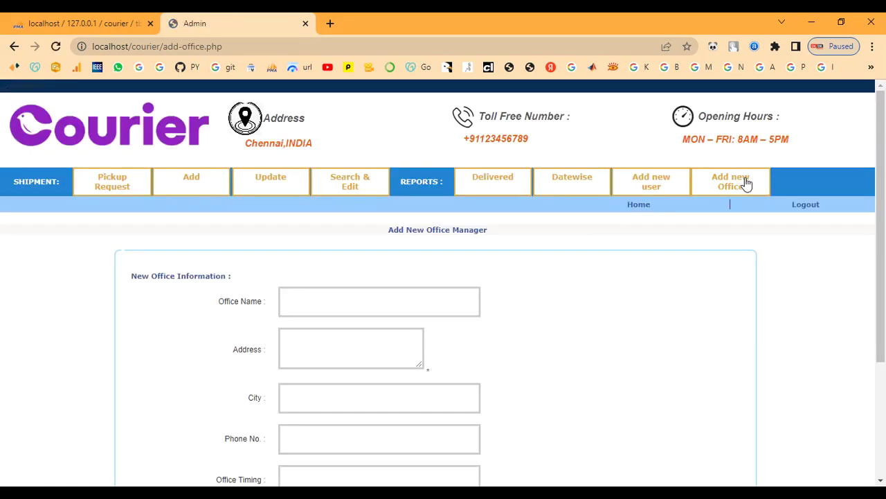
{"action": "scroll", "coordinate": [558, 263], "scroll_direction": "down", "scroll_amount": 3}
{"action": "scroll", "coordinate": [419, 374], "scroll_direction": "up", "scroll_amount": 3}
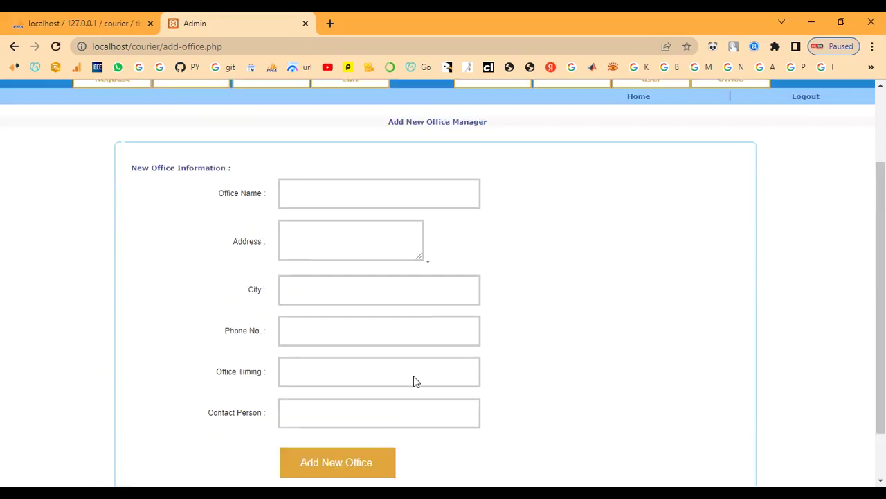
{"action": "scroll", "coordinate": [313, 312], "scroll_direction": "down", "scroll_amount": 1}
{"action": "left_click", "coordinate": [299, 243]}
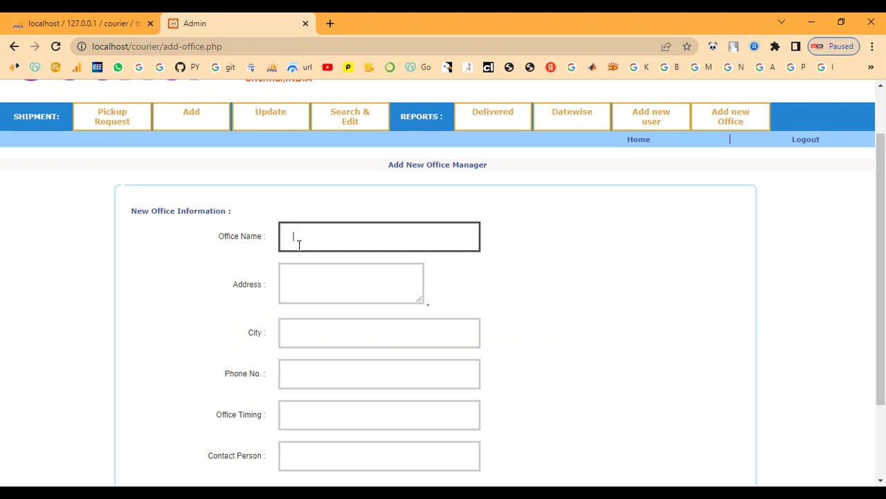
{"action": "type", "text": "F"}
{"action": "type", "text": "ast Delivery-"}
{"action": "type", "text": "Madhurai"}
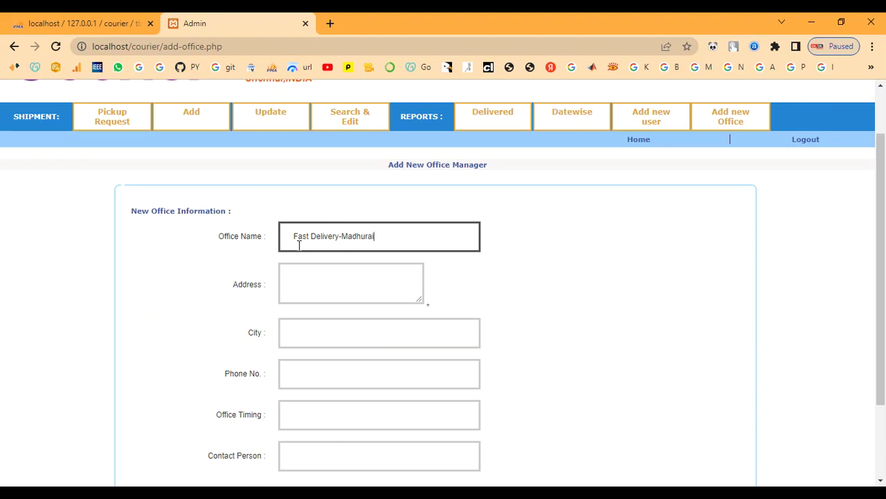
{"action": "key", "text": "Tab"}
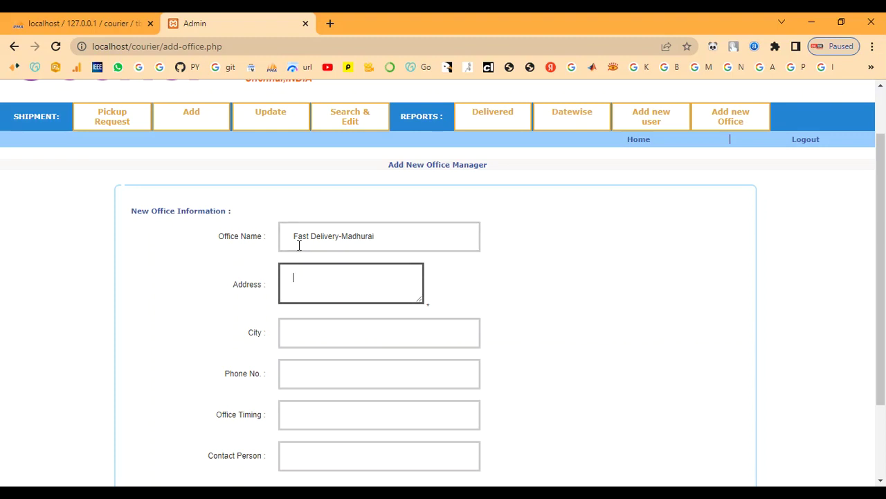
{"action": "type", "text": "Madhurai"}
{"action": "key", "text": "Tab"}
{"action": "type", "text": "Mad"}
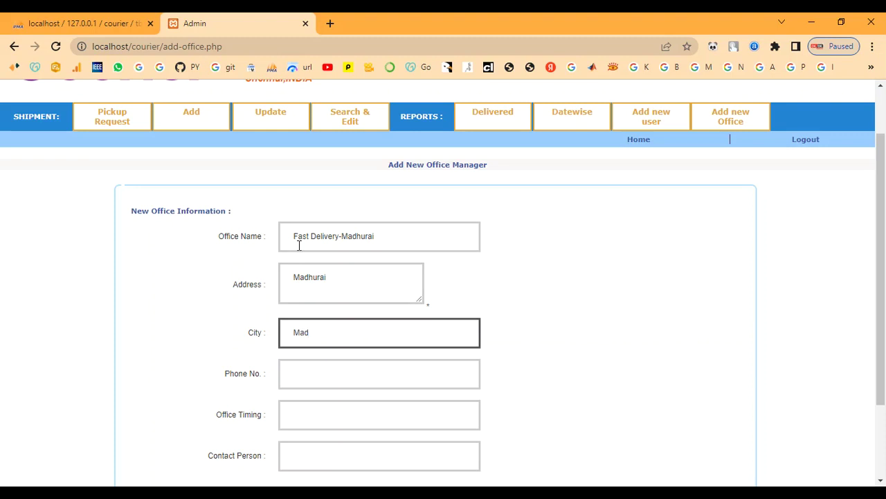
{"action": "type", "text": "hurai"}
Step: Enter the office phone, timing 9.00am to 5.00pm, contact person admin, and save
{"action": "key", "text": "Tab"}
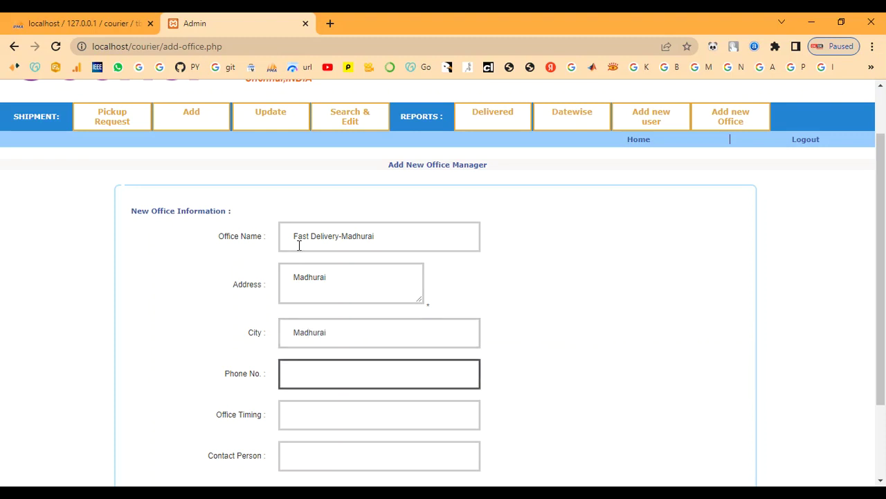
{"action": "key", "text": "Tab"}
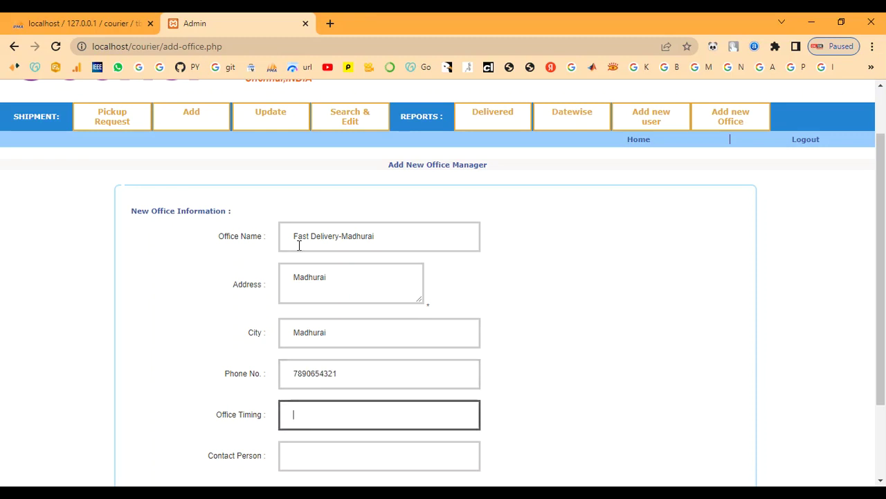
{"action": "type", "text": "9.00am to 5.00"}
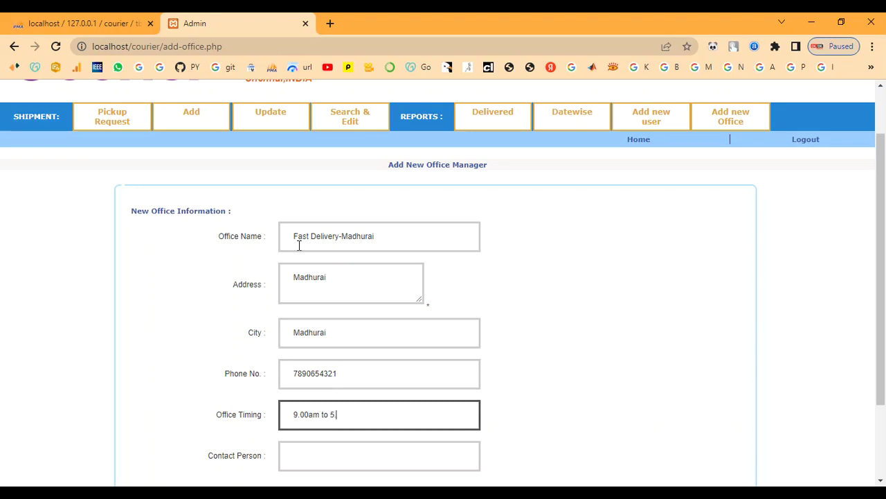
{"action": "type", "text": "pm"}
{"action": "key", "text": "Tab"}
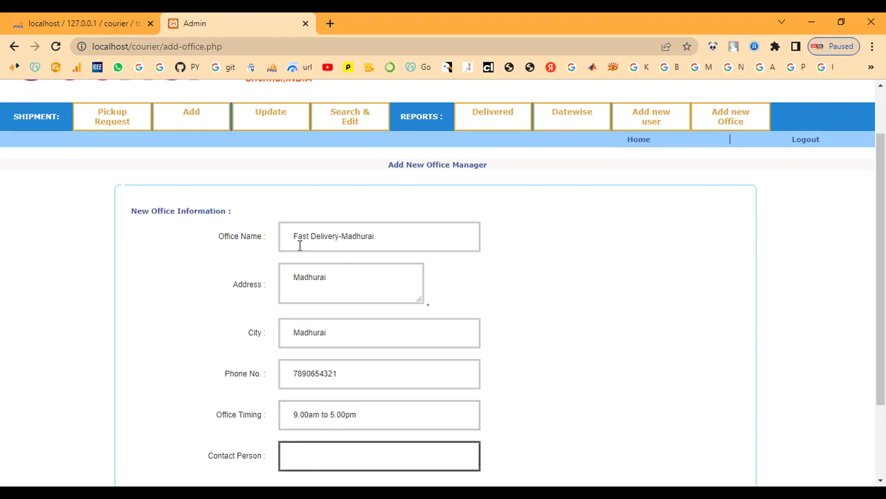
{"action": "scroll", "coordinate": [461, 327], "scroll_direction": "down", "scroll_amount": 2}
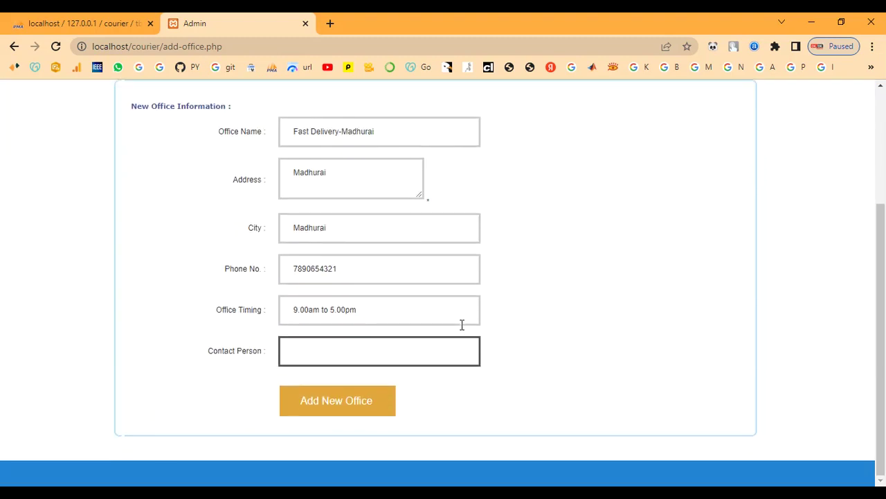
{"action": "type", "text": "admin"}
{"action": "scroll", "coordinate": [462, 325], "scroll_direction": "up", "scroll_amount": 1}
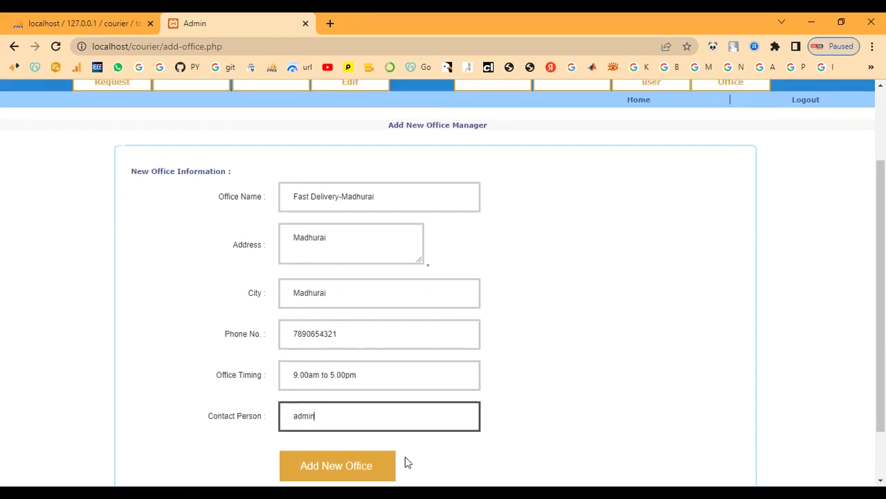
{"action": "left_click", "coordinate": [351, 464]}
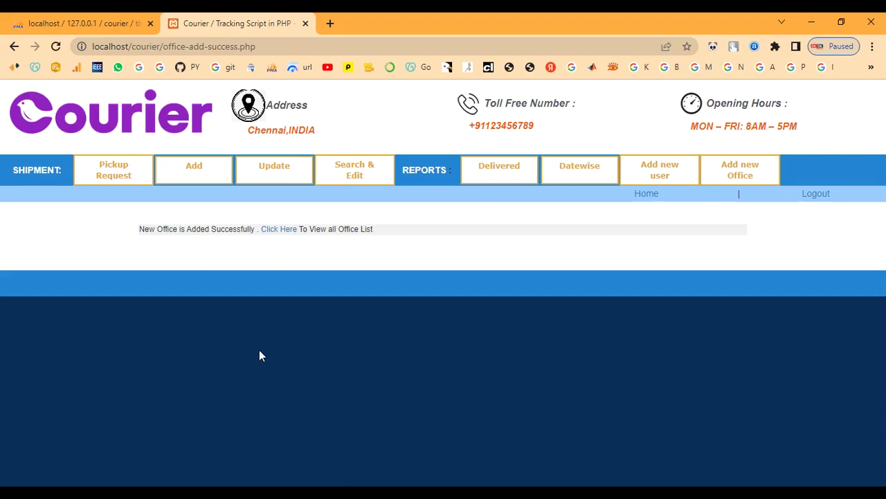
Step: Confirm the Fast Delivery-Madhurai row in the office list, then open Pickup Request
{"action": "left_click_drag", "start_coordinate": [141, 228], "coordinate": [401, 256]}
{"action": "left_click", "coordinate": [400, 256]}
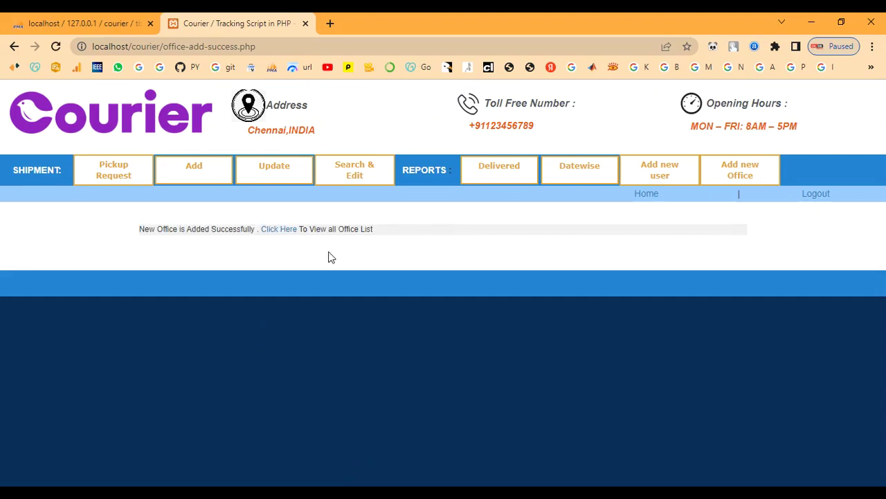
{"action": "left_click", "coordinate": [288, 234]}
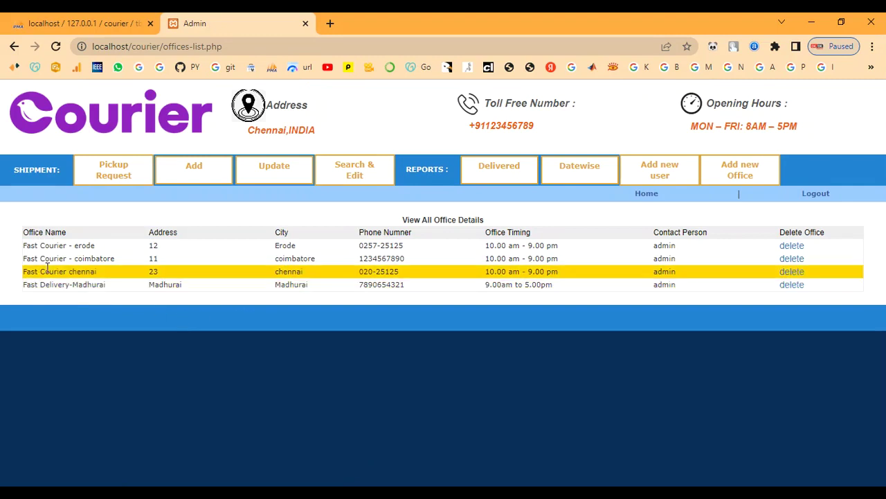
{"action": "left_click_drag", "start_coordinate": [21, 287], "coordinate": [744, 316]}
{"action": "left_click", "coordinate": [223, 247]}
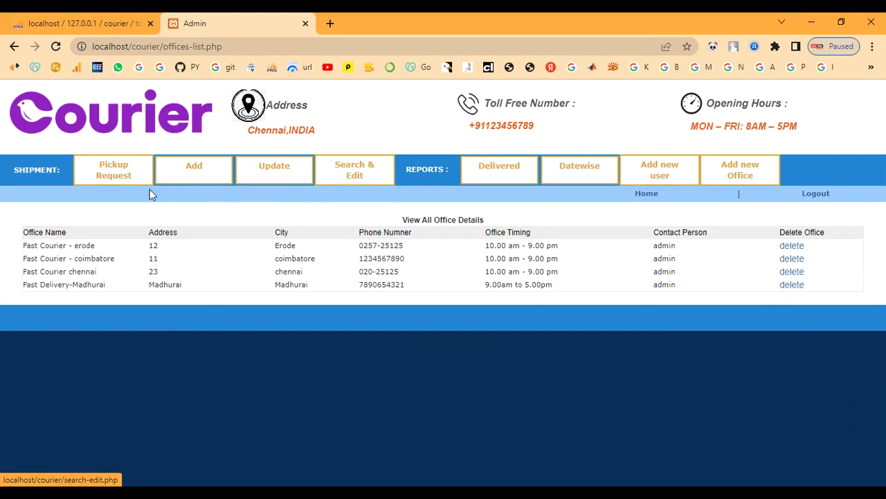
{"action": "left_click", "coordinate": [111, 179]}
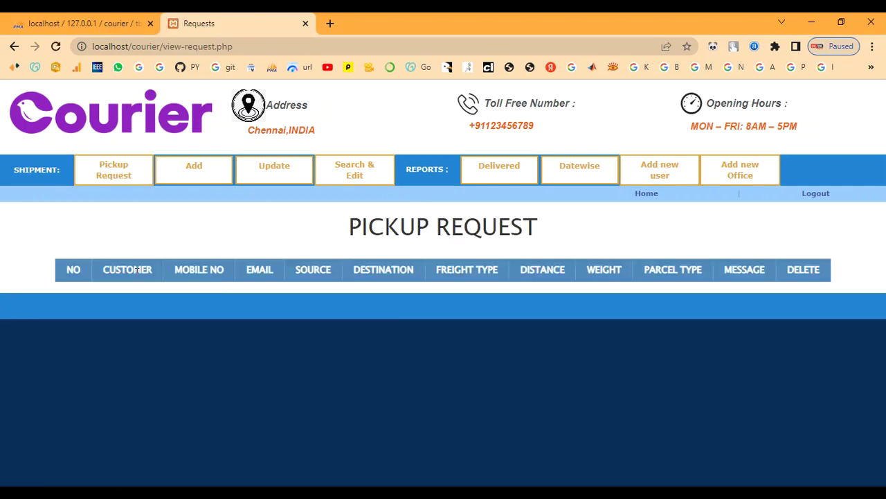
Step: Check Fast Delivery-Madhurai is offered in the Add new user office list, then log out
{"action": "left_click_drag", "start_coordinate": [340, 233], "coordinate": [647, 235]}
{"action": "left_click", "coordinate": [647, 236]}
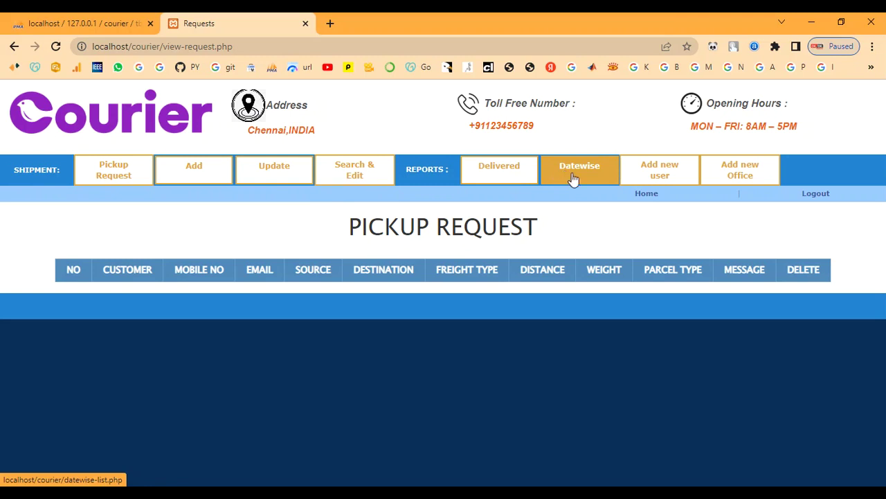
{"action": "left_click", "coordinate": [644, 173]}
{"action": "scroll", "coordinate": [440, 324], "scroll_direction": "down", "scroll_amount": 6}
{"action": "scroll", "coordinate": [439, 323], "scroll_direction": "up", "scroll_amount": 6}
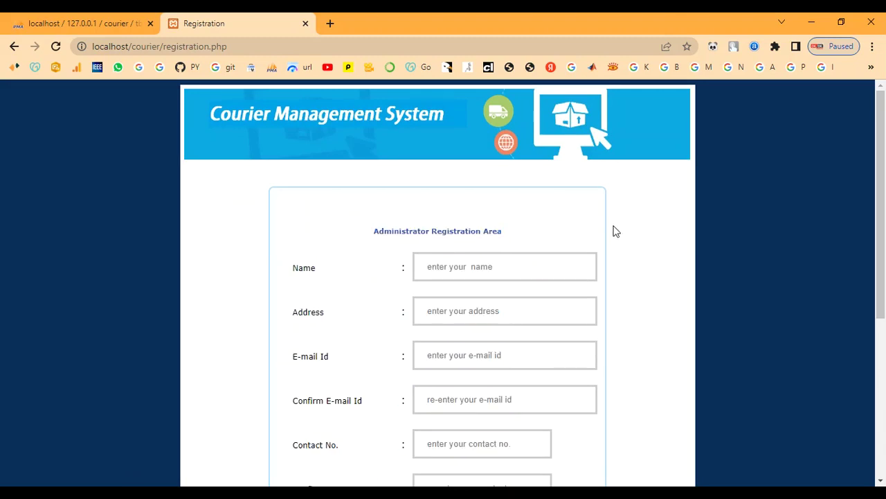
{"action": "scroll", "coordinate": [589, 293], "scroll_direction": "down", "scroll_amount": 4}
{"action": "left_click", "coordinate": [507, 363]}
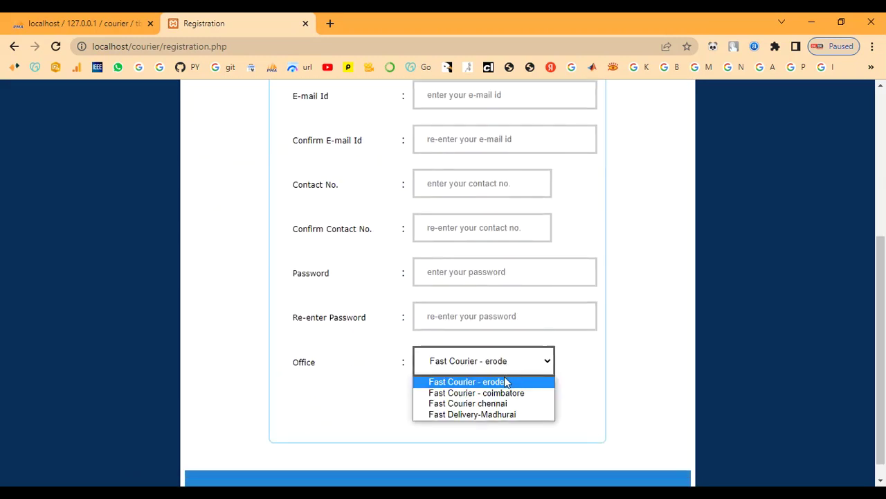
{"action": "scroll", "coordinate": [585, 366], "scroll_direction": "up", "scroll_amount": 4}
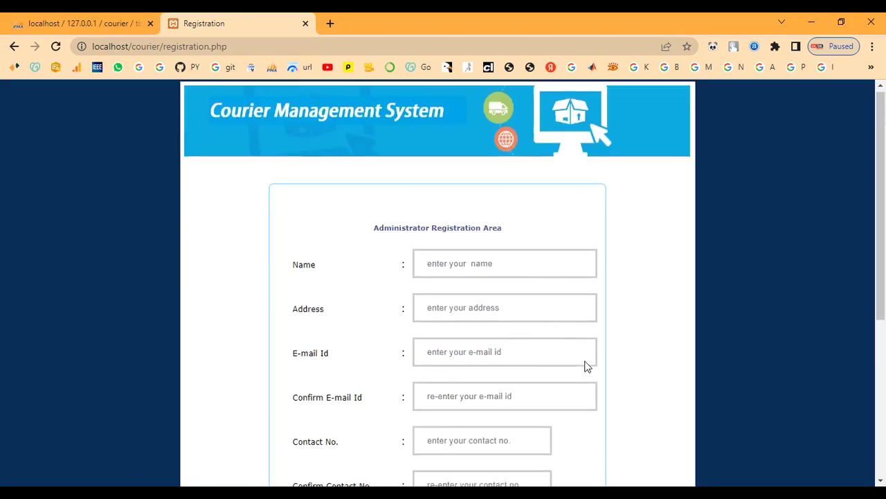
{"action": "left_click", "coordinate": [14, 46]}
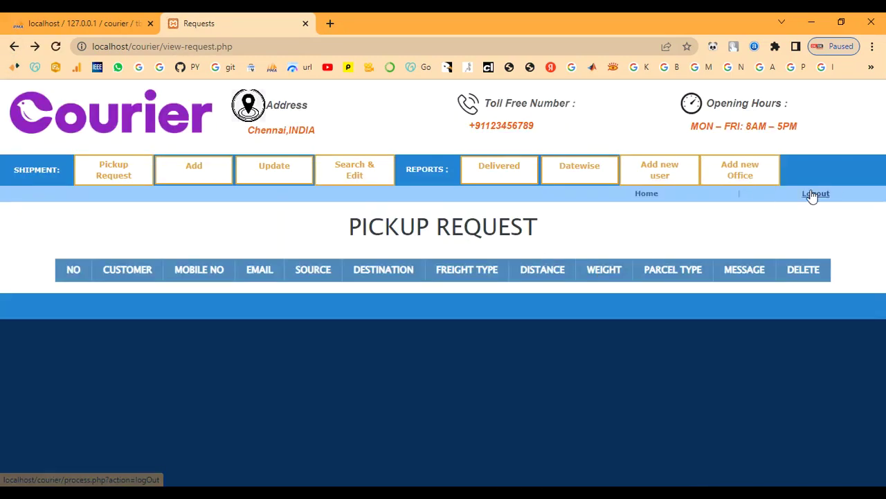
{"action": "left_click", "coordinate": [814, 194]}
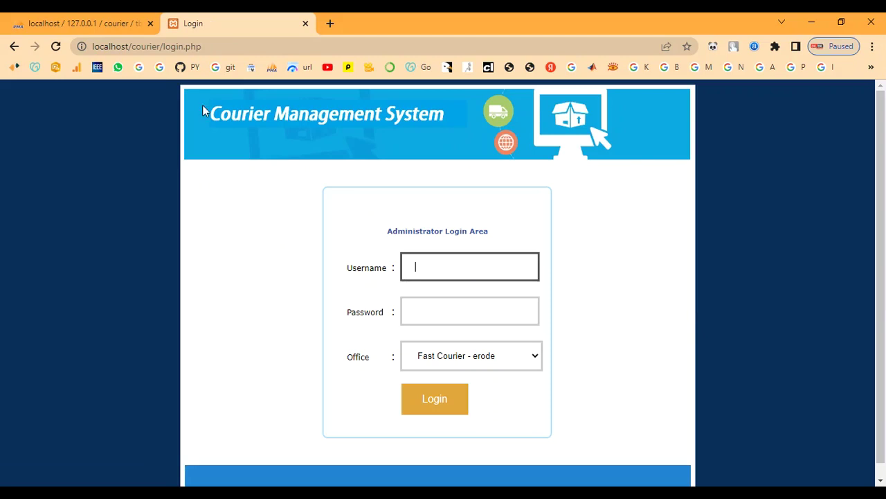
Step: Return to the public home page and open the blank Courier Request form
{"action": "left_click_drag", "start_coordinate": [162, 46], "coordinate": [283, 62]}
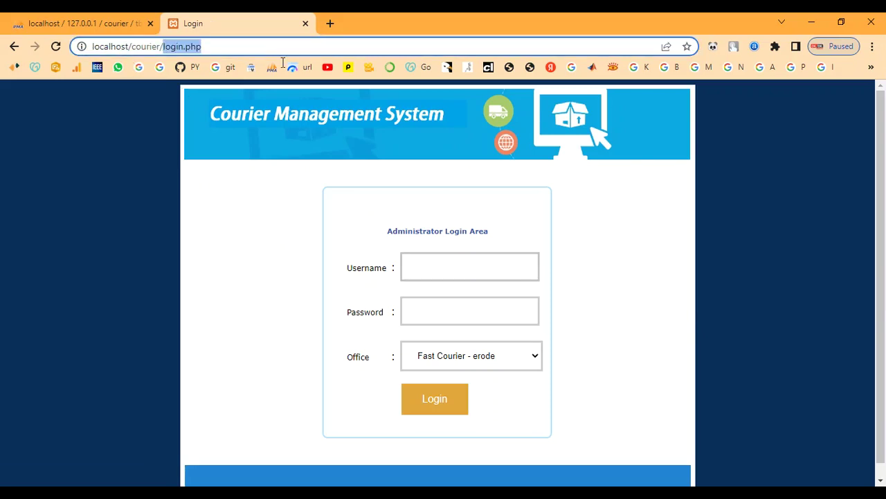
{"action": "key", "text": "BackSpace"}
{"action": "key", "text": "Return"}
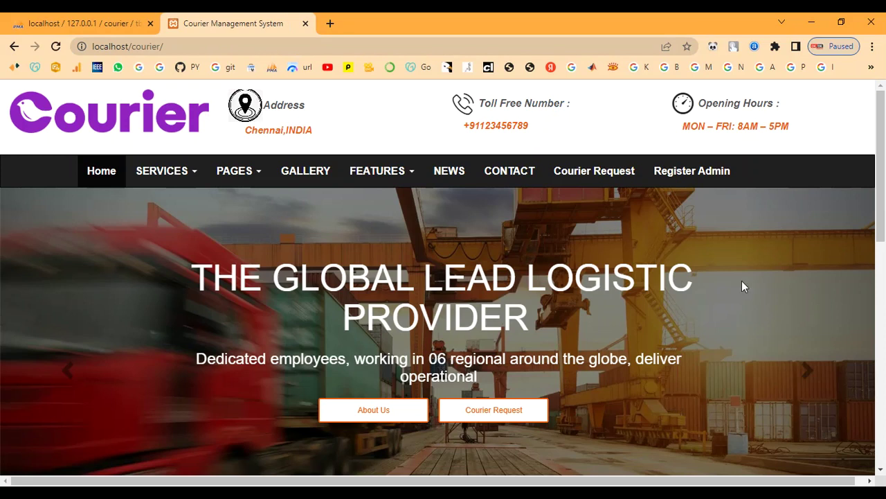
{"action": "left_click", "coordinate": [488, 415]}
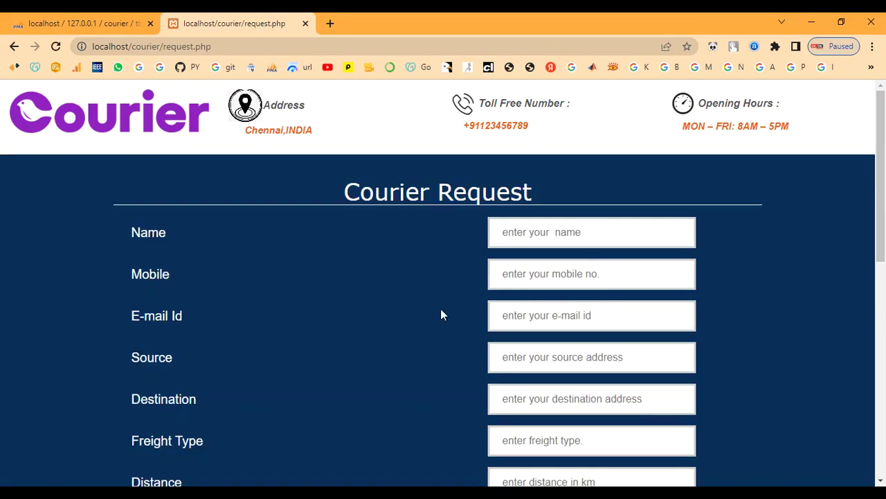
Step: Enter the sender's name, mobile number and e-mail address in the request form
{"action": "left_click", "coordinate": [530, 230]}
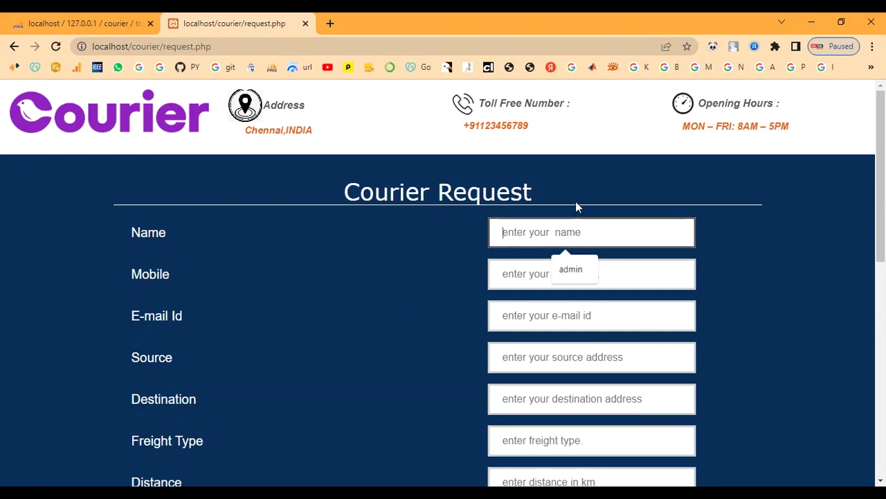
{"action": "type", "text": "ram"}
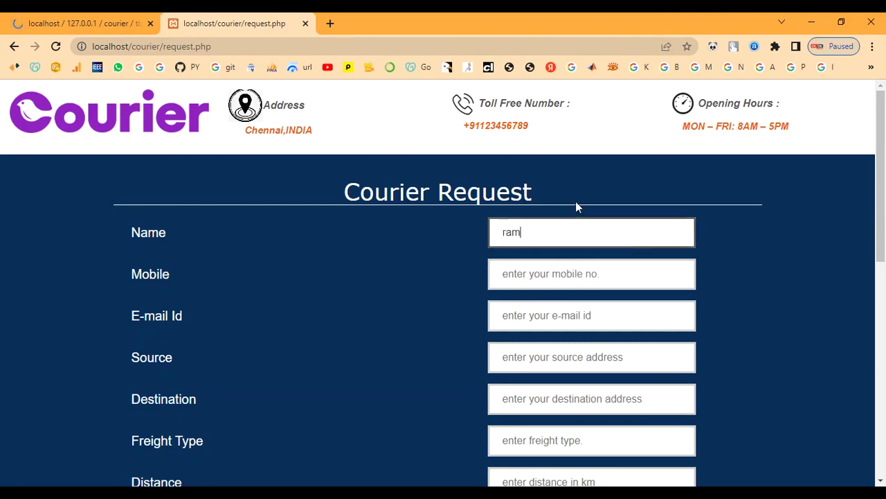
{"action": "key", "text": "Tab"}
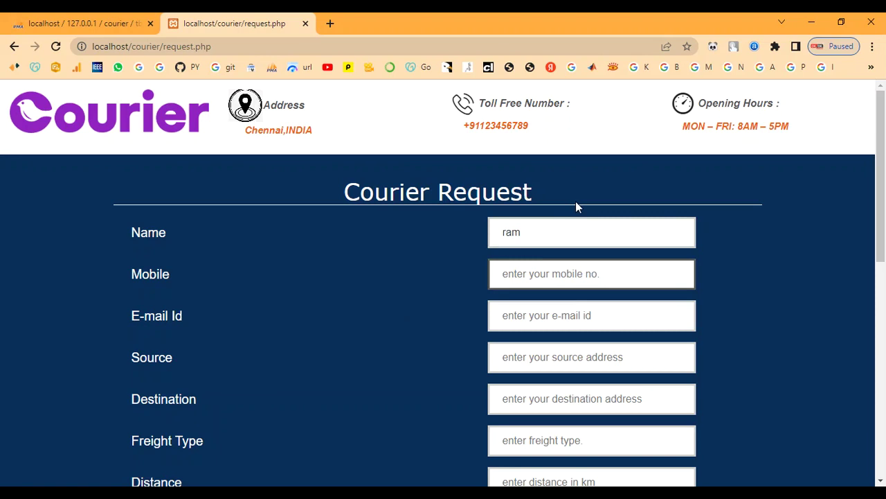
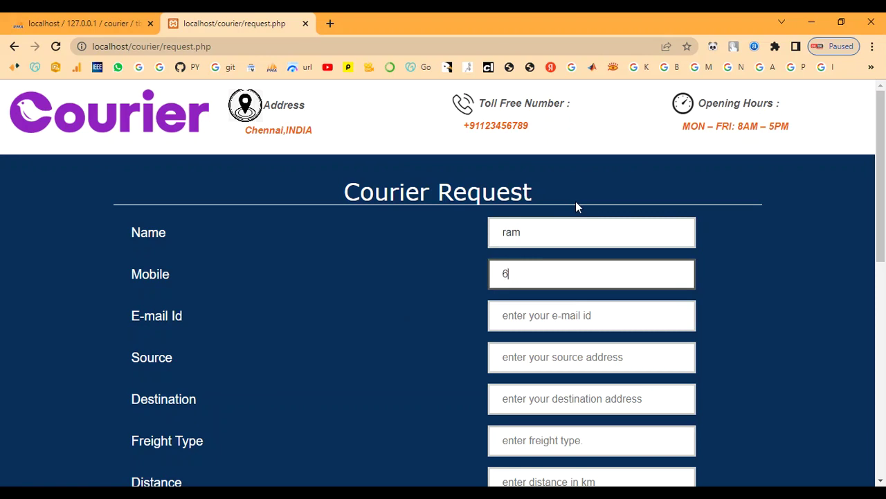
{"action": "key", "text": "Tab"}
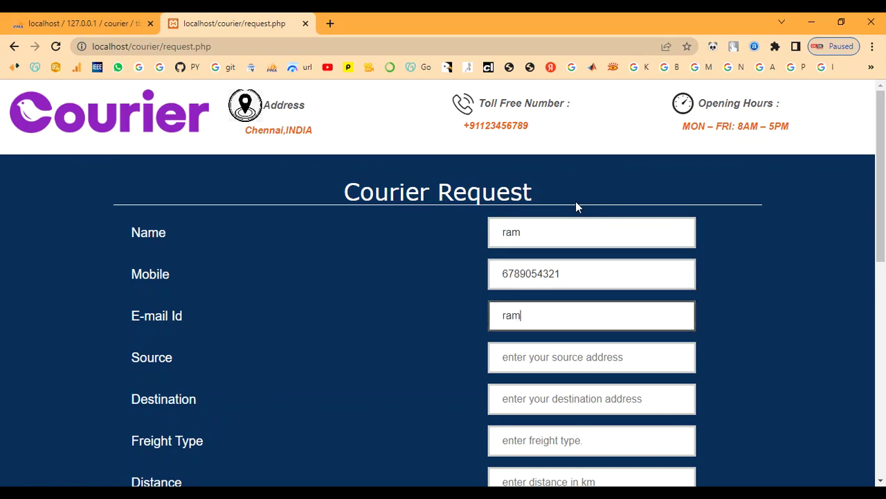
{"action": "key", "text": "Tab"}
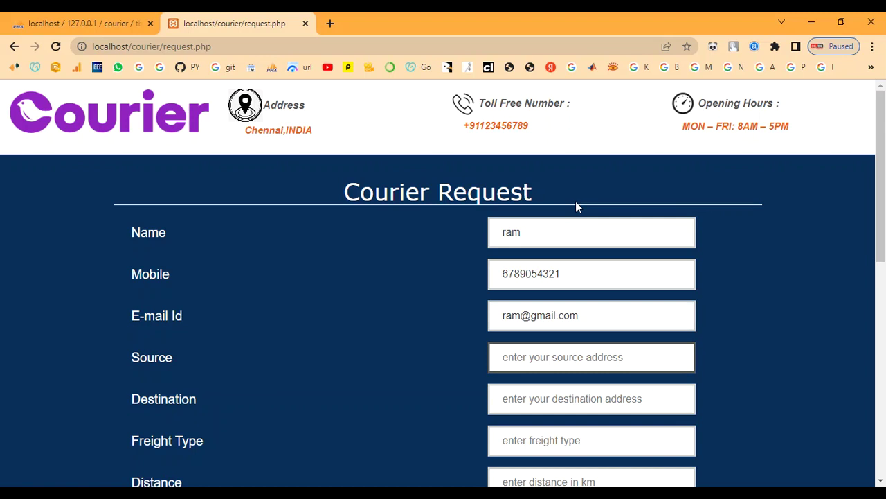
Step: Enter source chennai, destination coimbatore, freight type 90 and distance 100
{"action": "scroll", "coordinate": [575, 201], "scroll_direction": "down", "scroll_amount": 1}
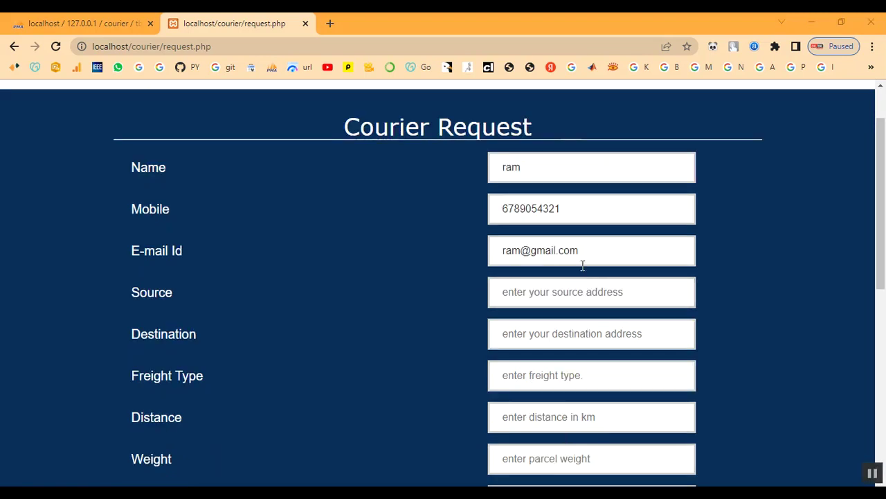
{"action": "left_click", "coordinate": [599, 297]}
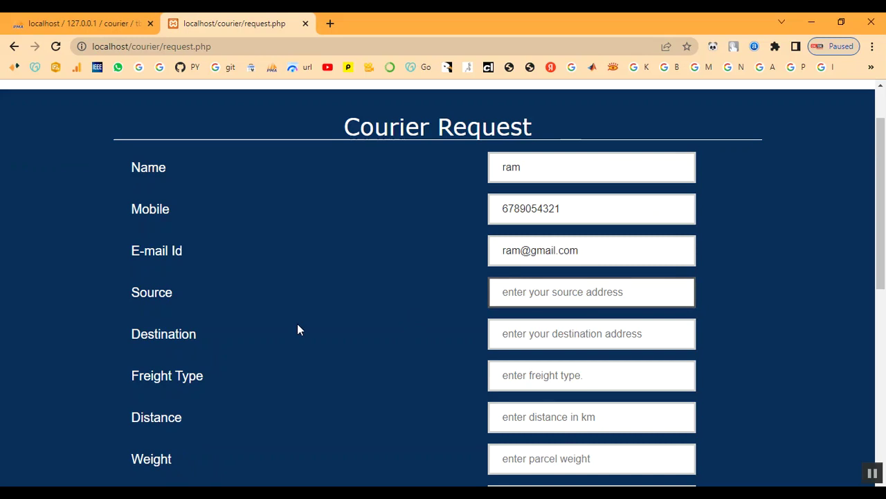
{"action": "type", "text": "che"}
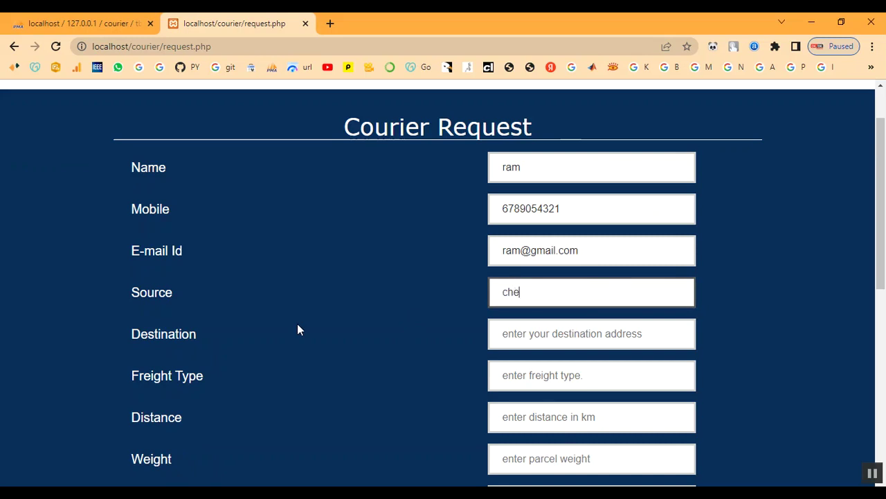
{"action": "type", "text": "nnai"}
{"action": "key", "text": "Tab"}
{"action": "type", "text": "c"}
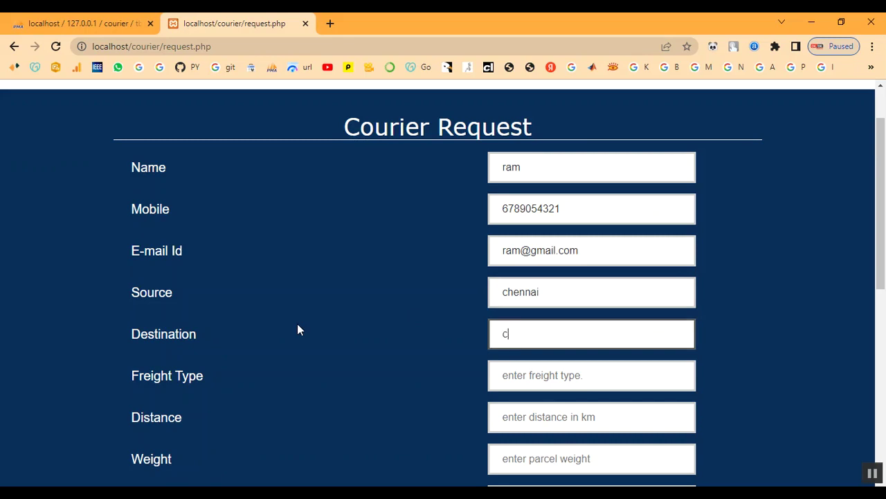
{"action": "type", "text": "oimbatore"}
{"action": "key", "text": "Tab"}
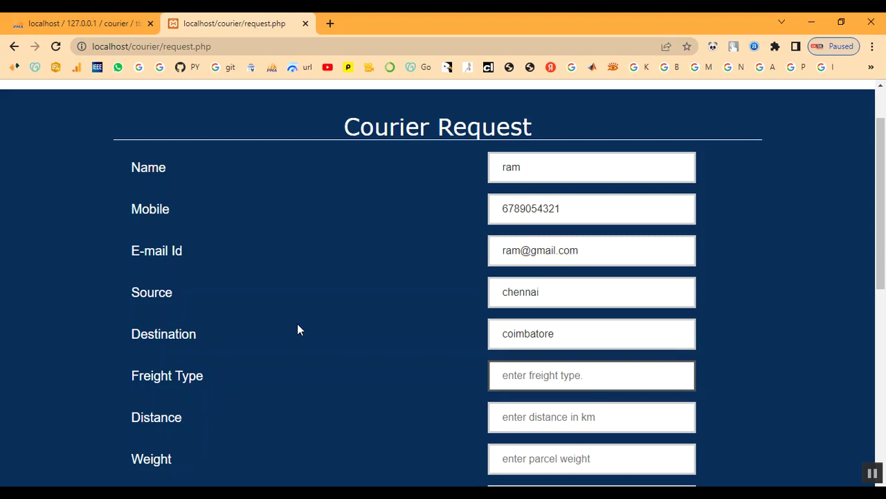
{"action": "type", "text": "90"}
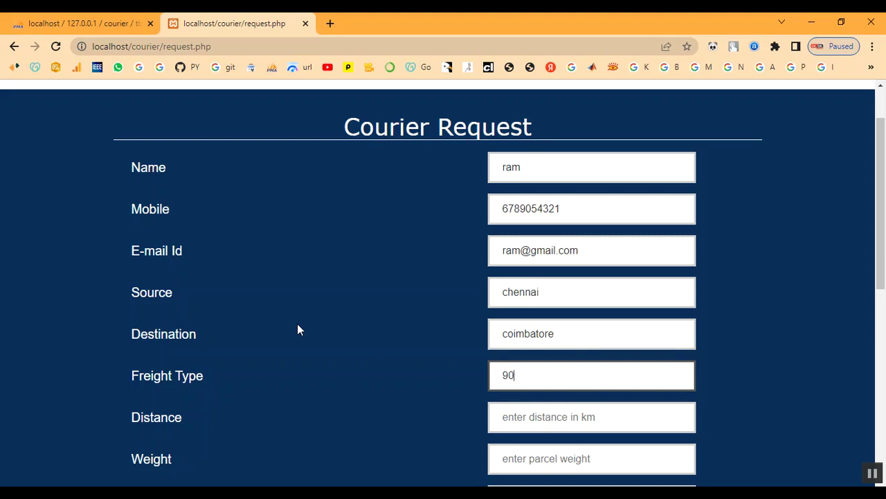
{"action": "key", "text": "Tab"}
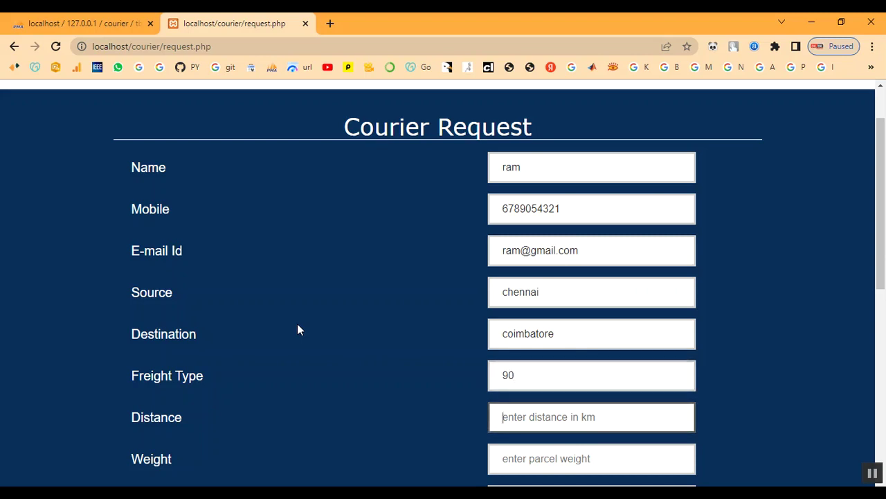
{"action": "type", "text": "5"}
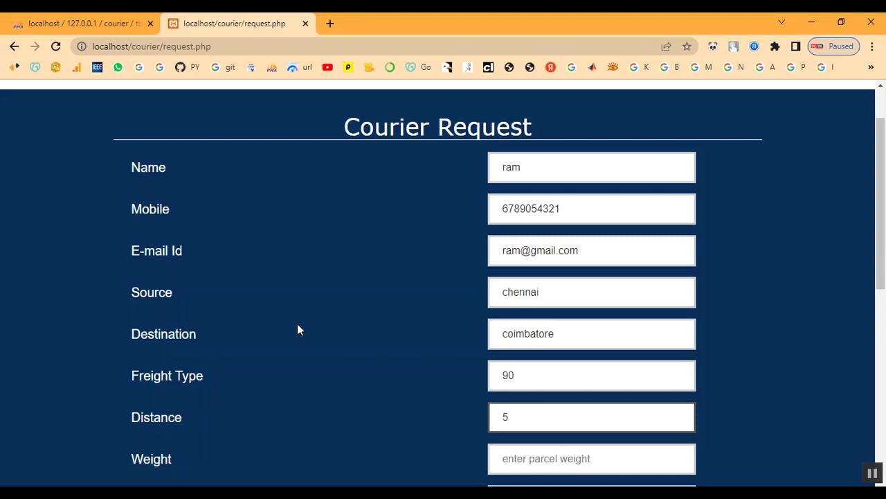
{"action": "key", "text": "BackSpace"}
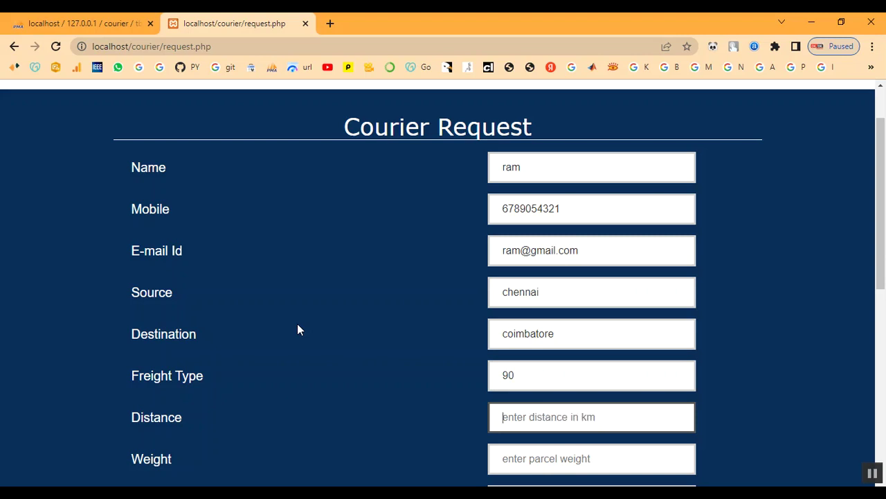
{"action": "type", "text": "100"}
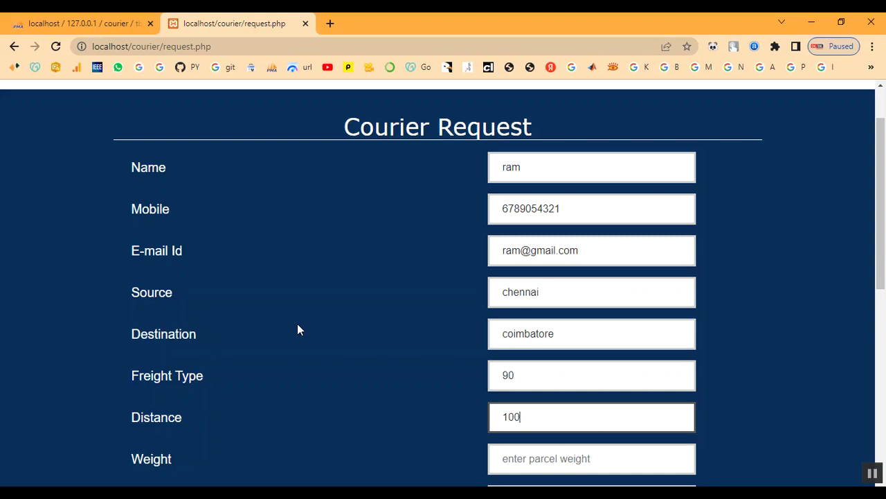
Step: Enter weight 1kg, parcel type Document and the message 'My parcel'
{"action": "key", "text": "Tab"}
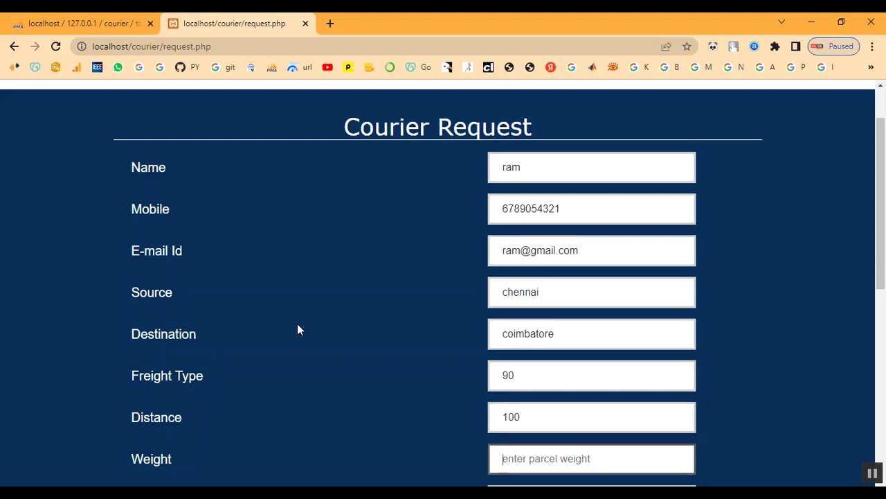
{"action": "type", "text": "1"}
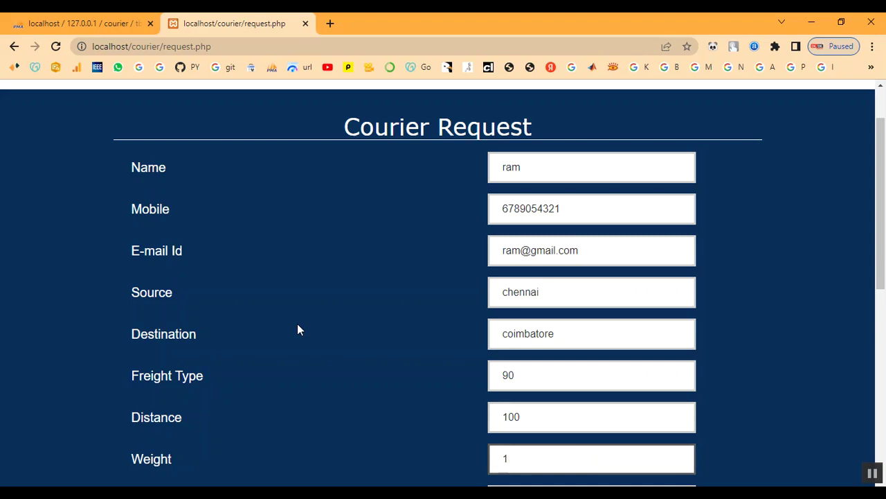
{"action": "type", "text": "kg"}
{"action": "scroll", "coordinate": [466, 383], "scroll_direction": "down", "scroll_amount": 1}
{"action": "scroll", "coordinate": [465, 383], "scroll_direction": "down", "scroll_amount": 1}
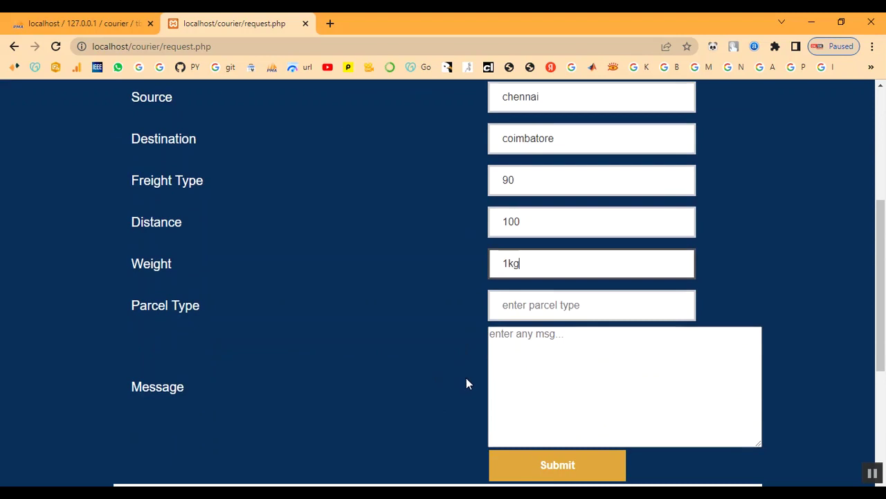
{"action": "left_click", "coordinate": [580, 307]}
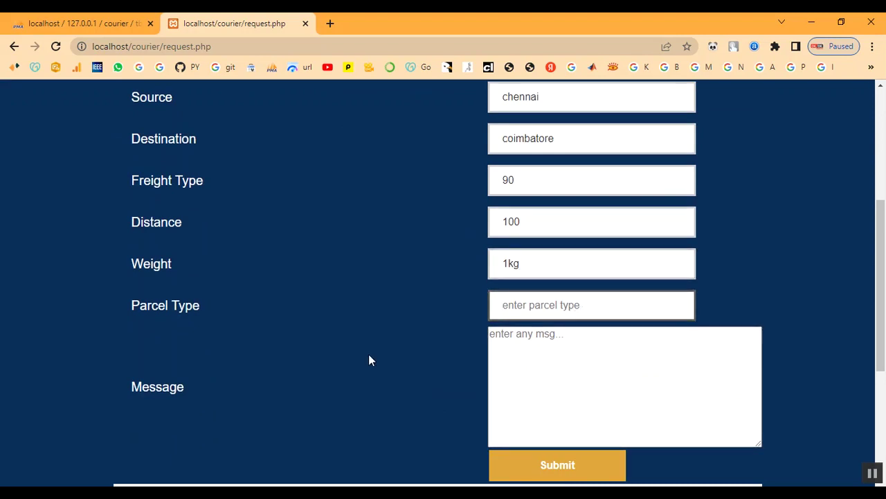
{"action": "type", "text": "D"}
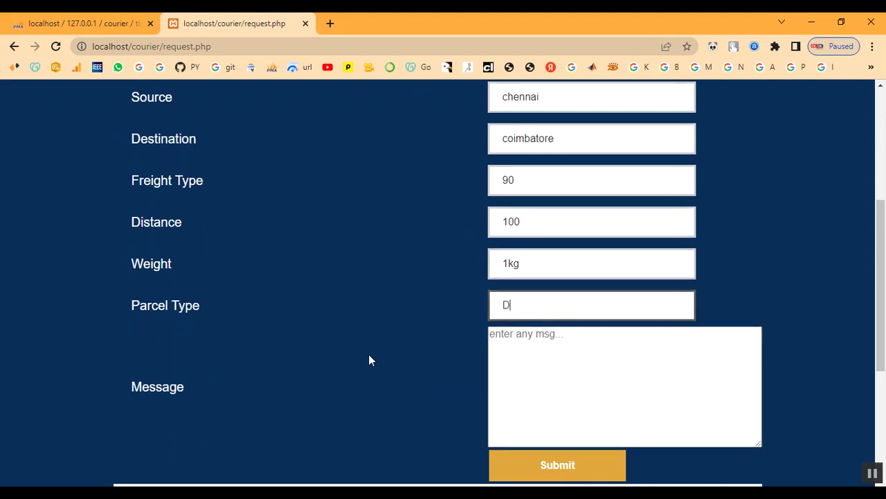
{"action": "type", "text": "ocument"}
{"action": "key", "text": "Tab"}
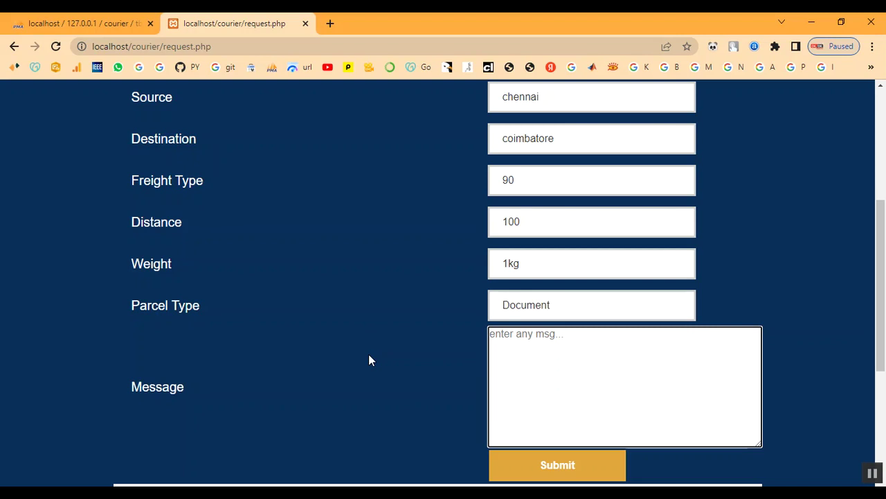
{"action": "type", "text": "My parcel"}
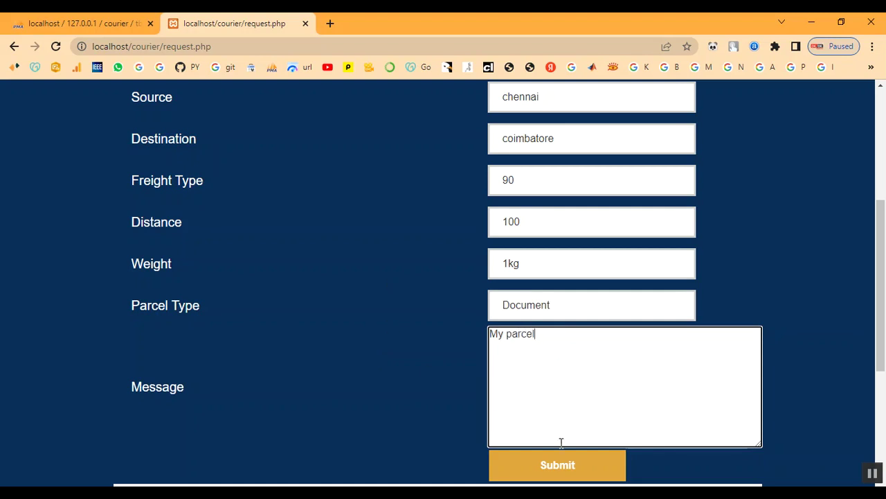
Step: Submit the courier request and acknowledge the success message
{"action": "left_click", "coordinate": [554, 478]}
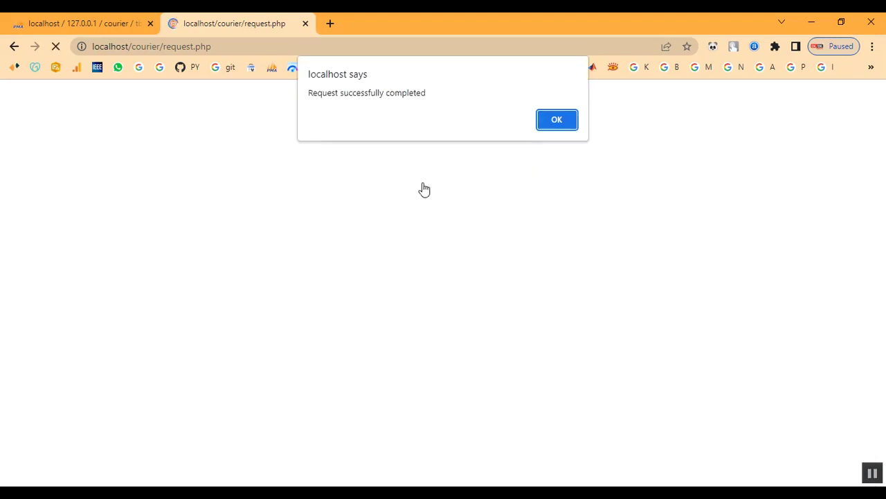
{"action": "left_click_drag", "start_coordinate": [310, 93], "coordinate": [477, 99]}
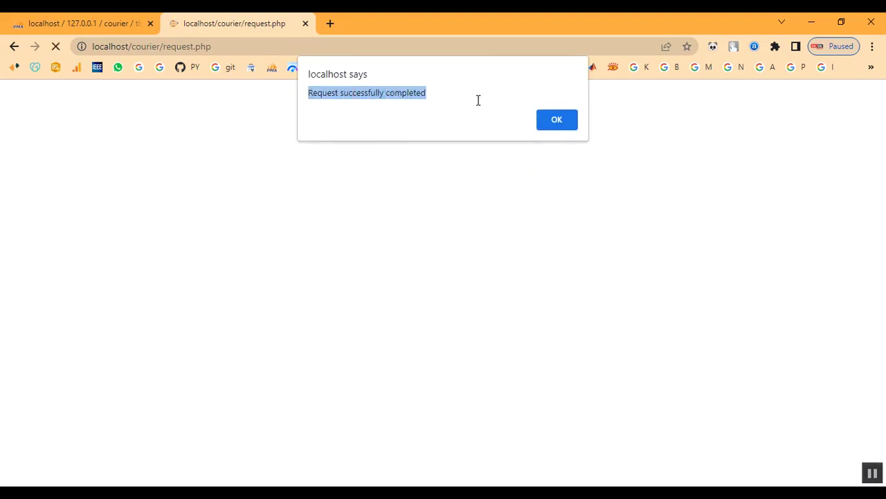
{"action": "left_click", "coordinate": [557, 116]}
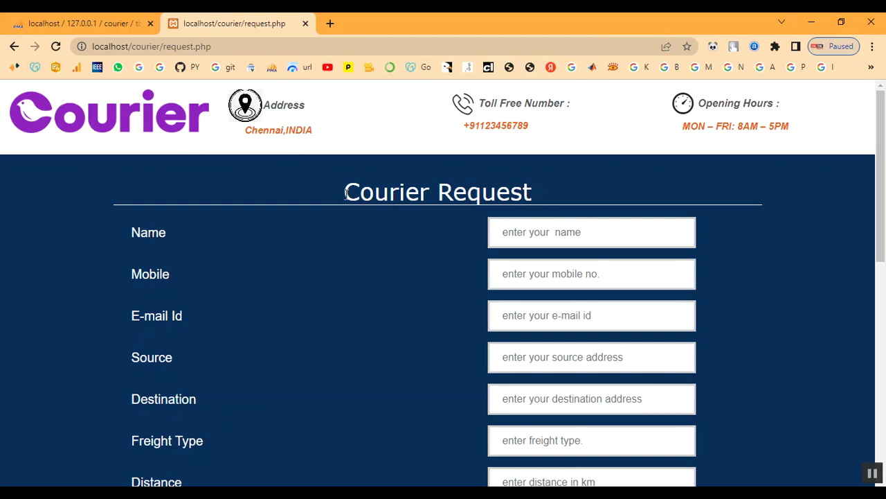
{"action": "left_click", "coordinate": [14, 47]}
Step: Load the site's home page by removing request.php from the address
{"action": "left_click_drag", "start_coordinate": [162, 48], "coordinate": [267, 61]}
{"action": "key", "text": "BackSpace"}
{"action": "key", "text": "Return"}
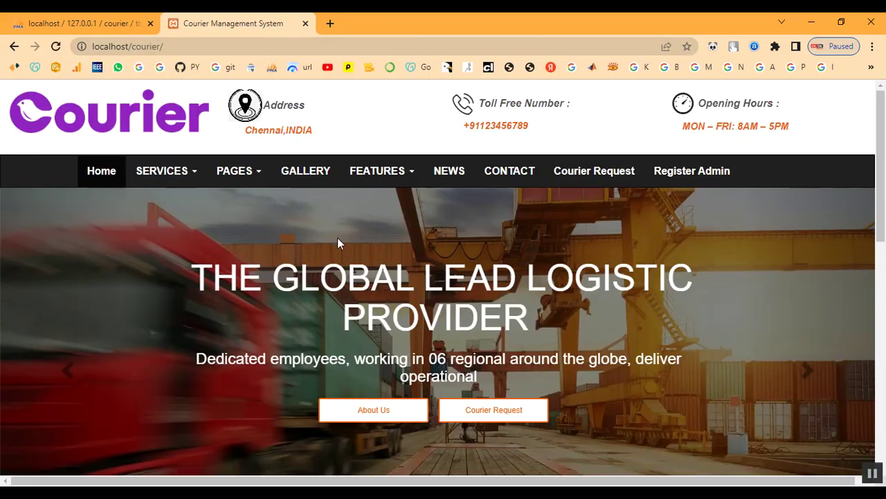
{"action": "scroll", "coordinate": [340, 250], "scroll_direction": "down", "scroll_amount": 3}
{"action": "scroll", "coordinate": [351, 280], "scroll_direction": "down", "scroll_amount": 10}
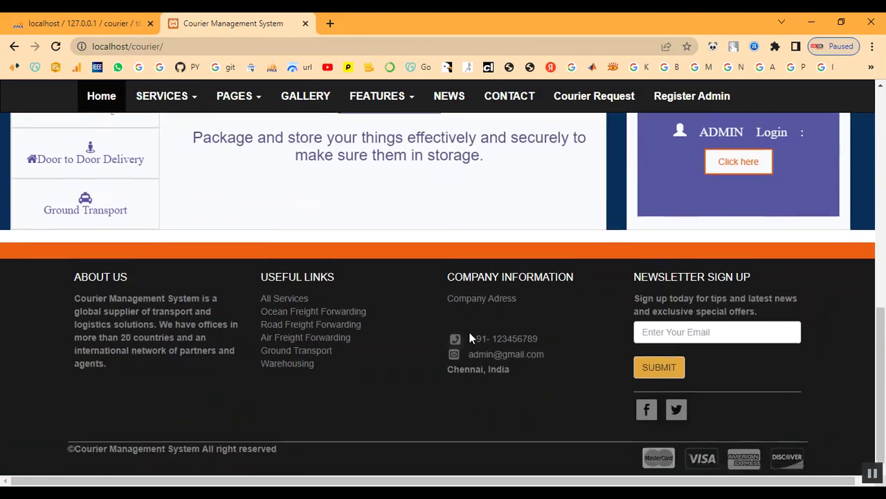
{"action": "scroll", "coordinate": [485, 325], "scroll_direction": "up", "scroll_amount": 10}
{"action": "scroll", "coordinate": [505, 336], "scroll_direction": "down", "scroll_amount": 2}
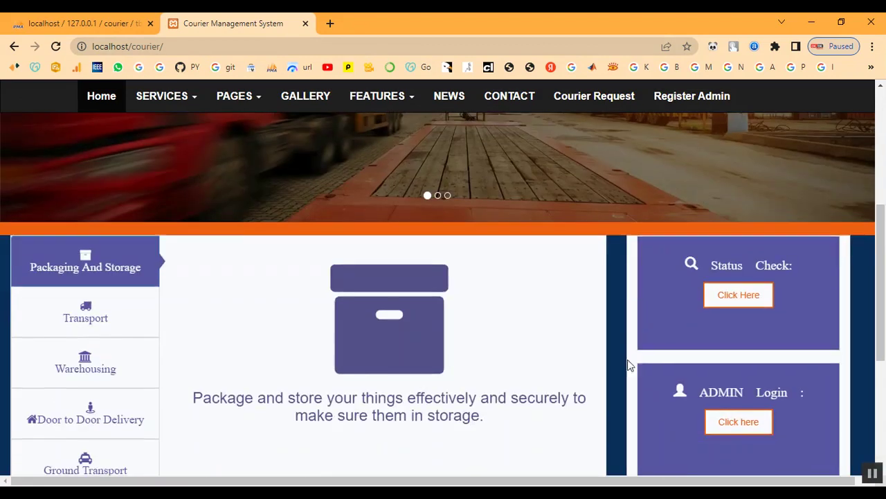
Step: Sign in to the admin panel with the administrator credentials under the chosen office
{"action": "left_click", "coordinate": [747, 427]}
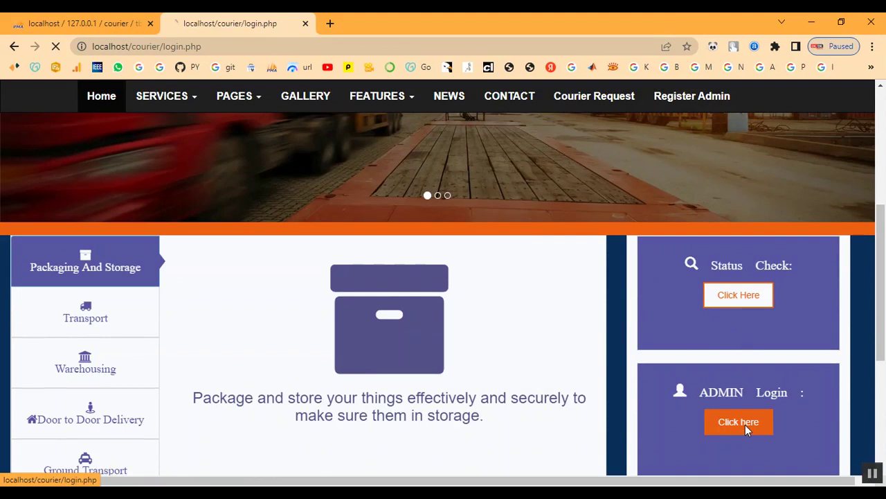
{"action": "type", "text": "admin"}
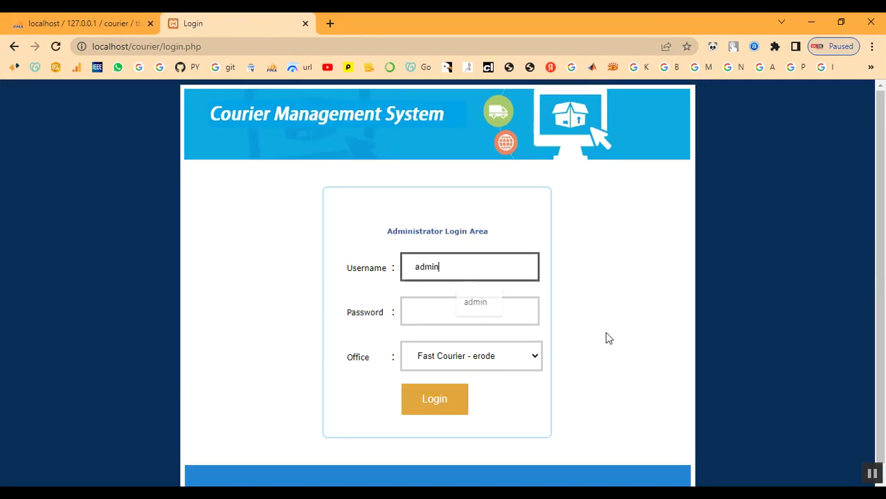
{"action": "key", "text": "Tab"}
{"action": "type", "text": "admin"}
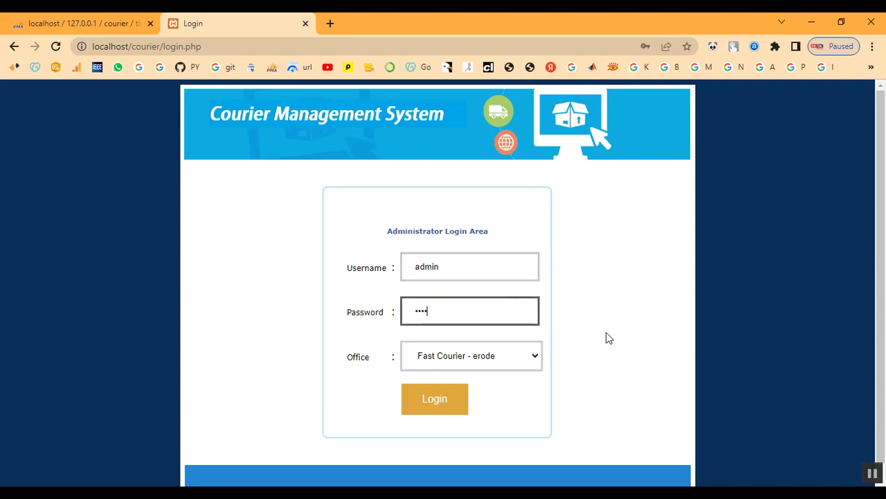
{"action": "left_click", "coordinate": [478, 359]}
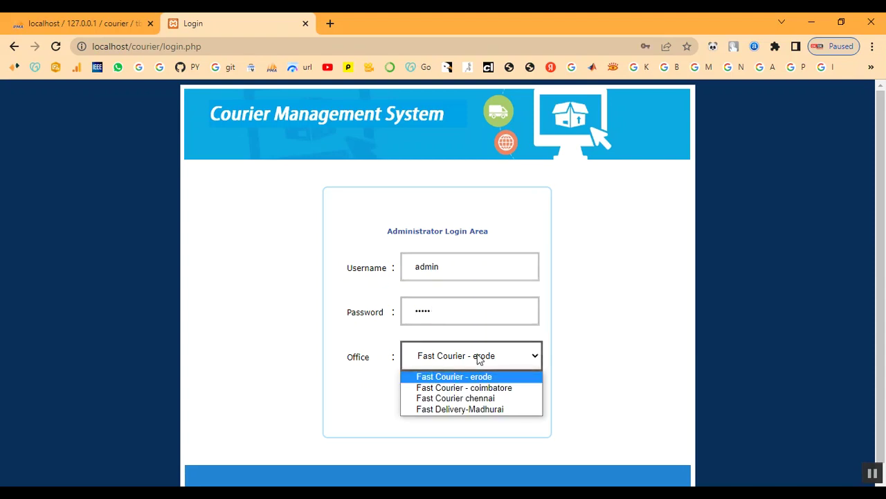
{"action": "left_click", "coordinate": [479, 400]}
{"action": "left_click", "coordinate": [437, 402]}
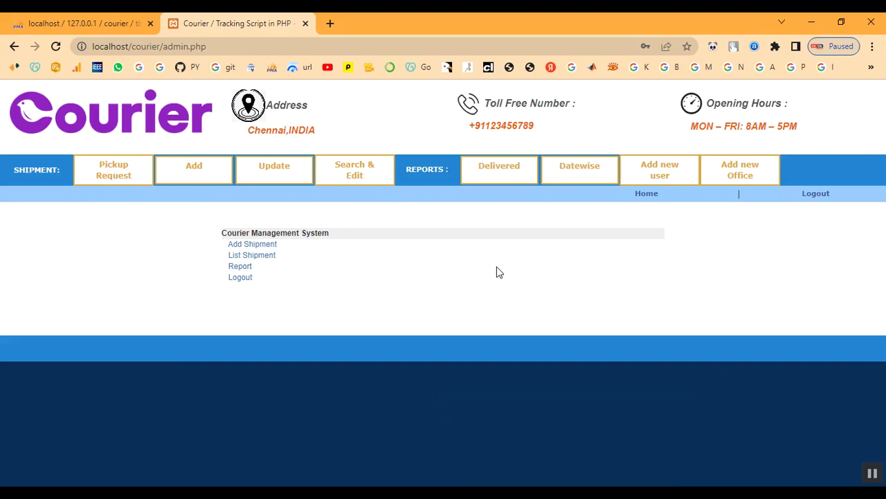
Step: Review the chennai-to-coimbatore pickup request with message 'My parcel'
{"action": "left_click", "coordinate": [133, 184]}
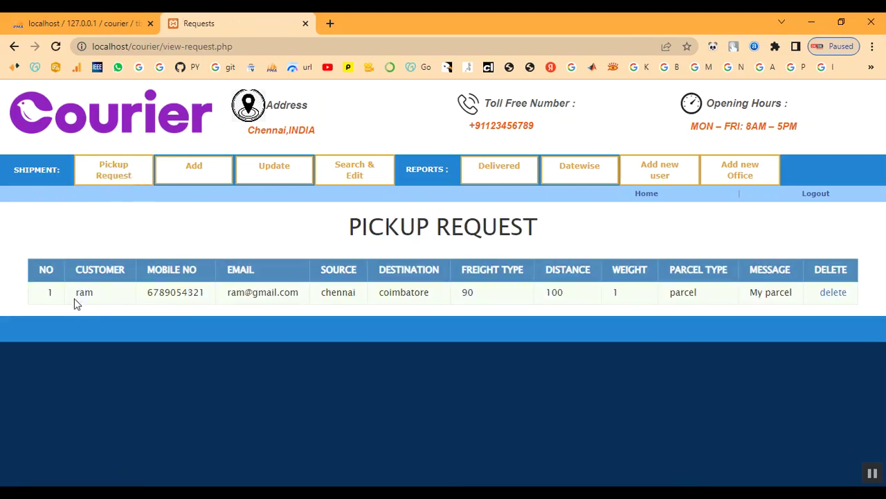
{"action": "left_click_drag", "start_coordinate": [76, 293], "coordinate": [797, 294]}
{"action": "left_click", "coordinate": [633, 249]}
Step: Start a new shipment with the shipper's name, phone number and address chennai
{"action": "left_click", "coordinate": [214, 182]}
{"action": "scroll", "coordinate": [235, 229], "scroll_direction": "down", "scroll_amount": 2}
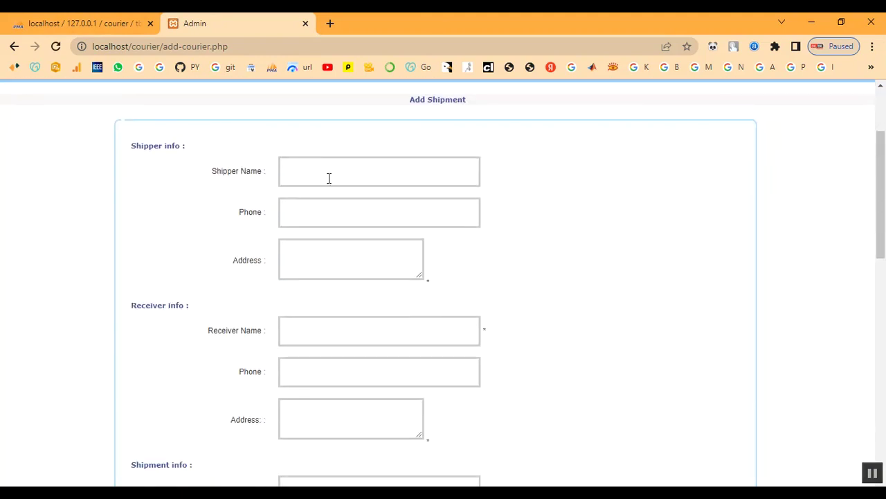
{"action": "left_click", "coordinate": [320, 173]}
{"action": "type", "text": "ram"}
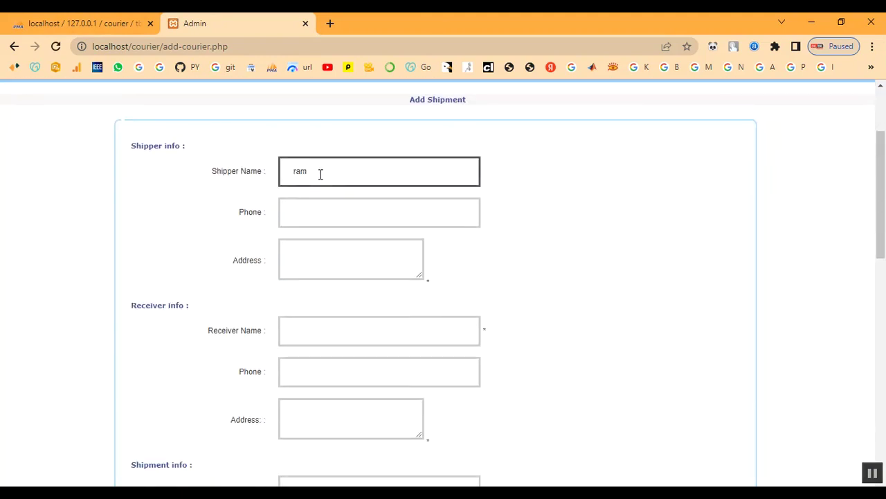
{"action": "key", "text": "Tab"}
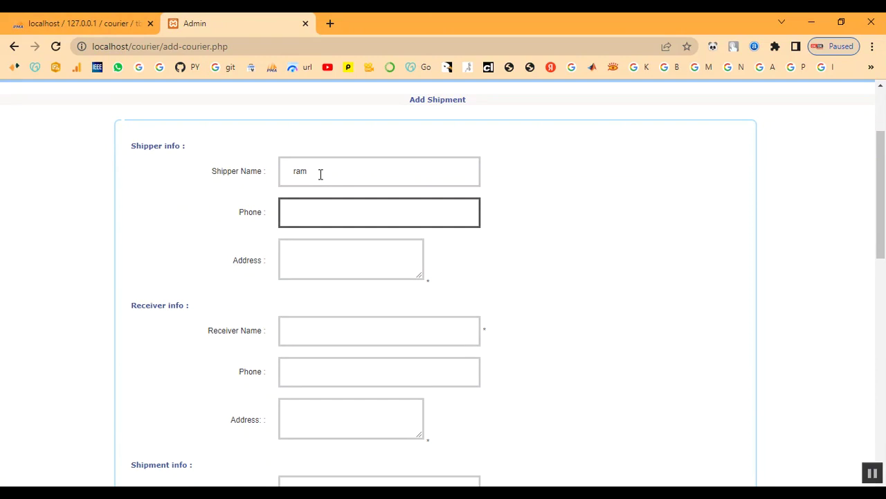
{"action": "key", "text": "Tab"}
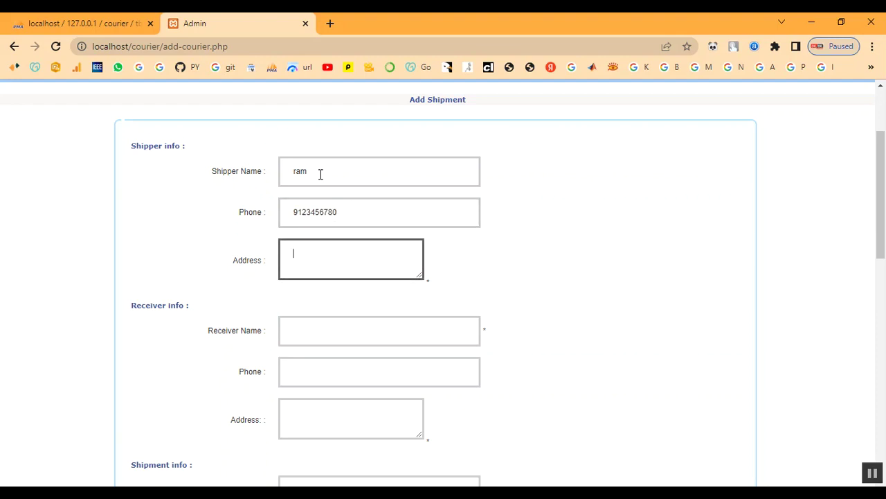
{"action": "type", "text": "chennai"}
Step: Enter the receiver's name, phone number and address coimbatore
{"action": "key", "text": "Tab"}
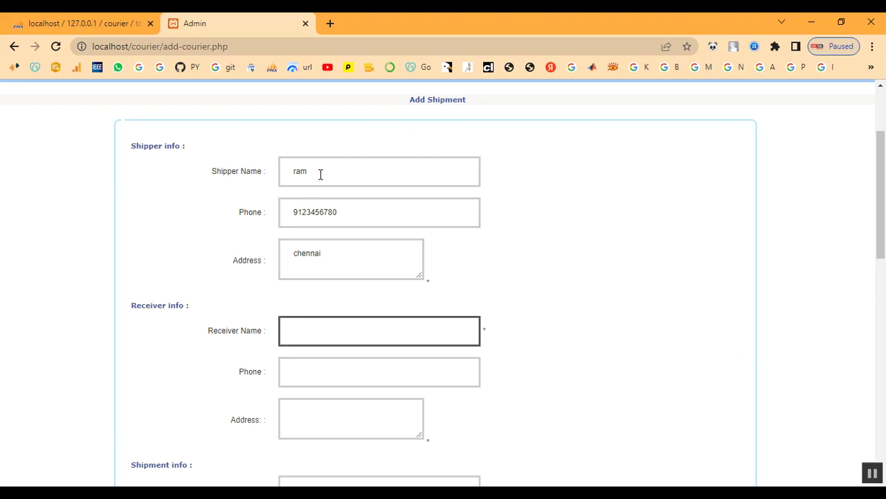
{"action": "type", "text": "abu"}
{"action": "key", "text": "Tab"}
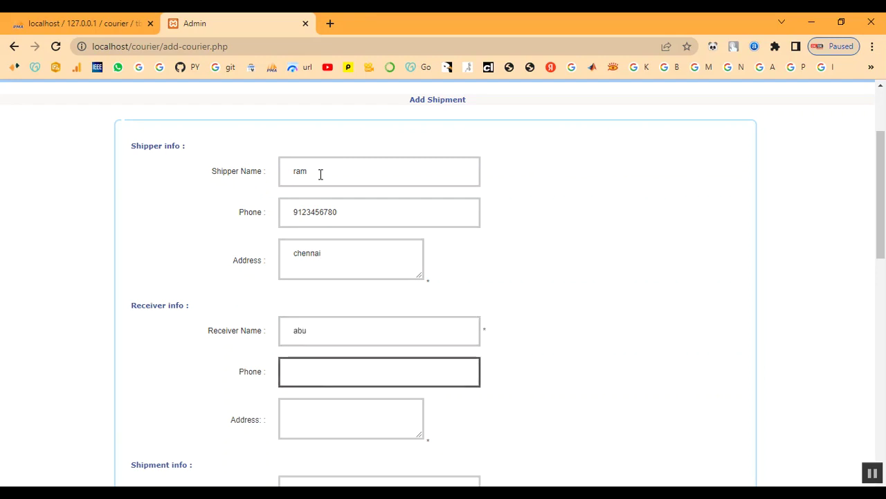
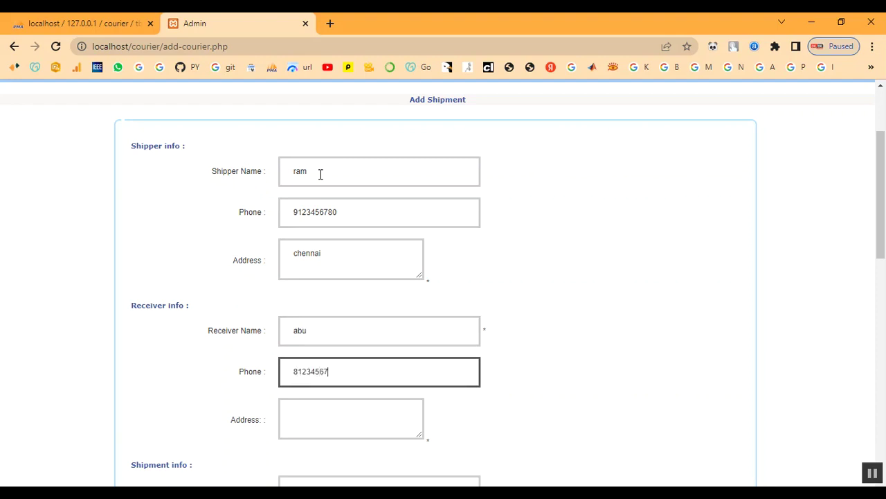
{"action": "key", "text": "Tab"}
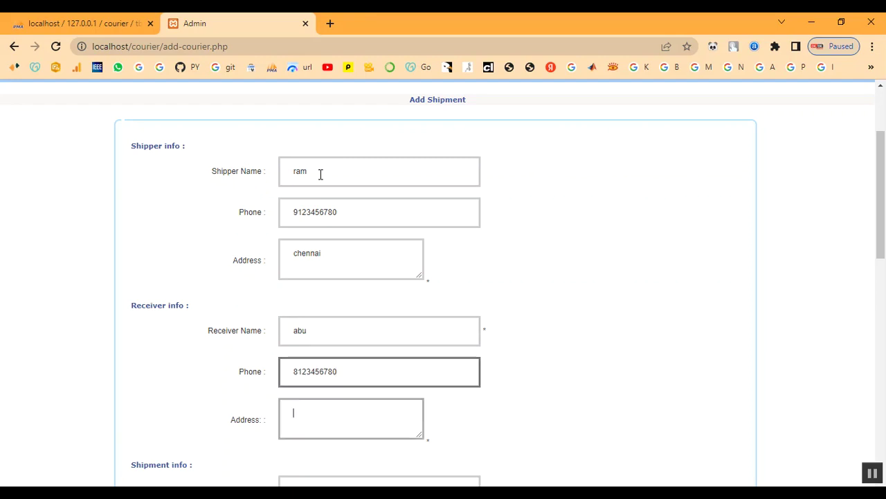
{"action": "type", "text": "coi"}
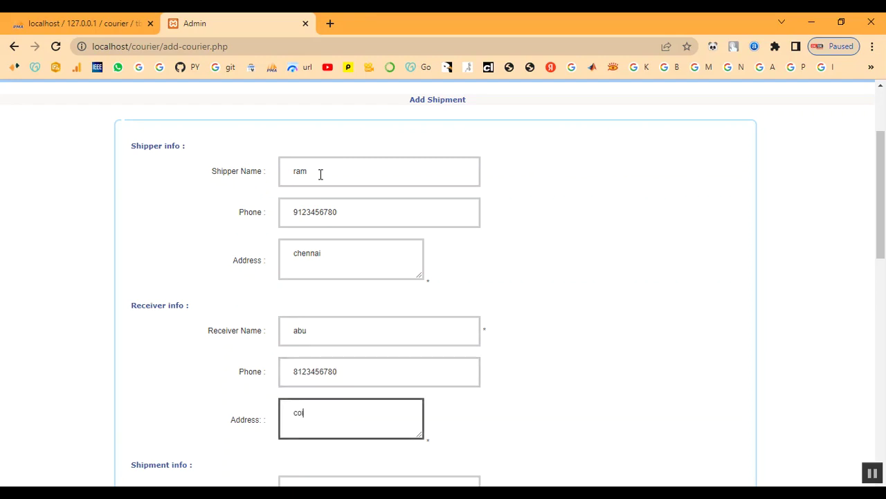
{"action": "type", "text": "mbatore"}
{"action": "scroll", "coordinate": [449, 200], "scroll_direction": "down", "scroll_amount": 3}
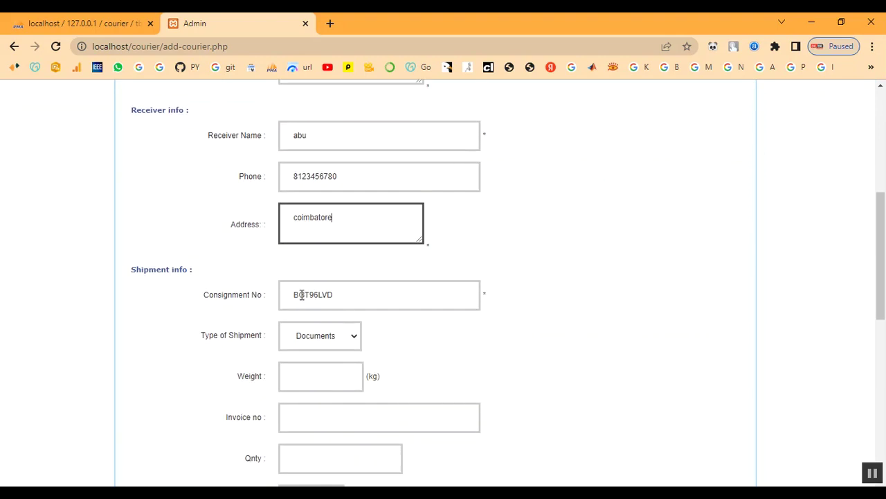
Step: Check the generated consignment number under Shipment info
{"action": "left_click_drag", "start_coordinate": [292, 294], "coordinate": [346, 295]}
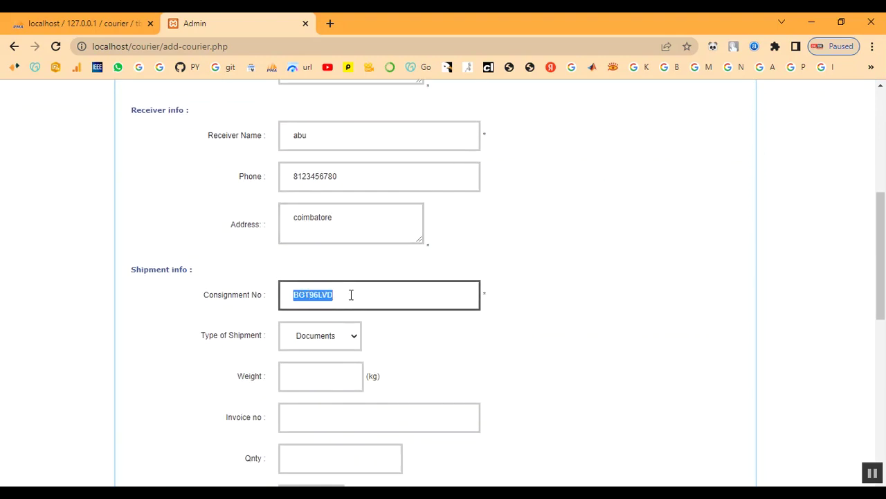
{"action": "left_click", "coordinate": [351, 295]}
{"action": "left_click_drag", "start_coordinate": [132, 269], "coordinate": [217, 277]}
{"action": "left_click", "coordinate": [232, 275]}
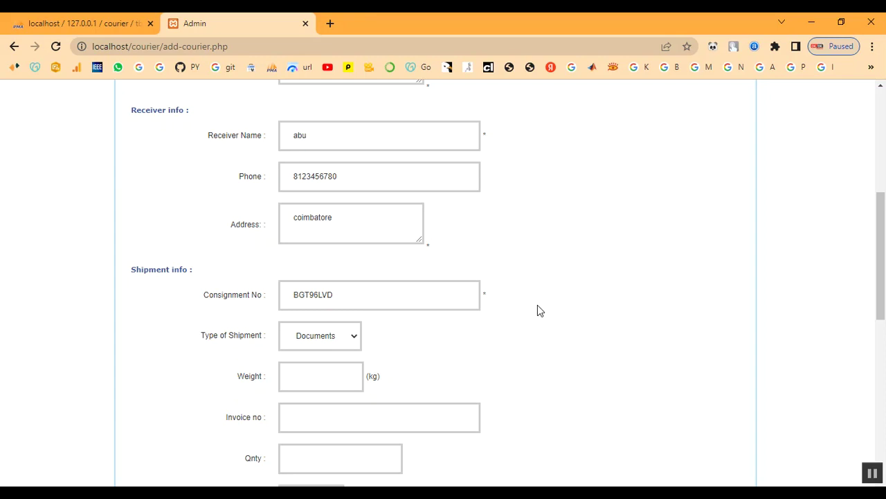
Step: Keep Documents as shipment type, set weight to 1 kg and invoice number 456
{"action": "left_click", "coordinate": [314, 338]}
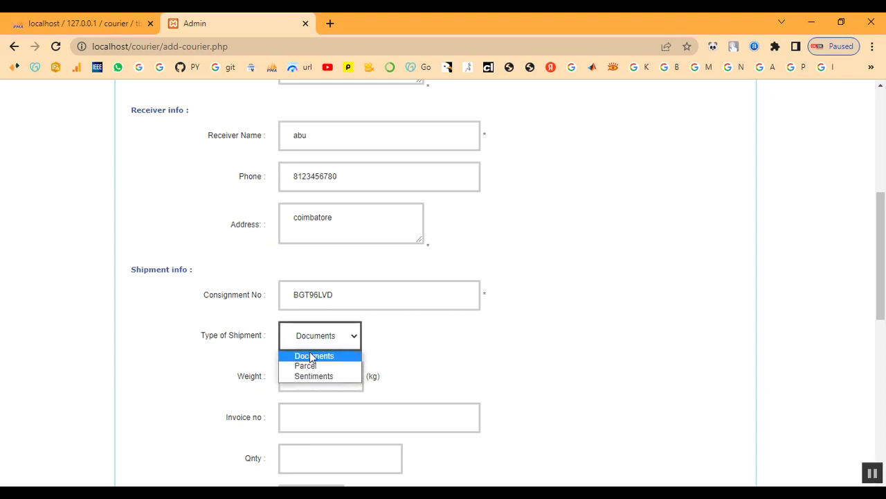
{"action": "left_click", "coordinate": [313, 356]}
{"action": "left_click", "coordinate": [316, 382]}
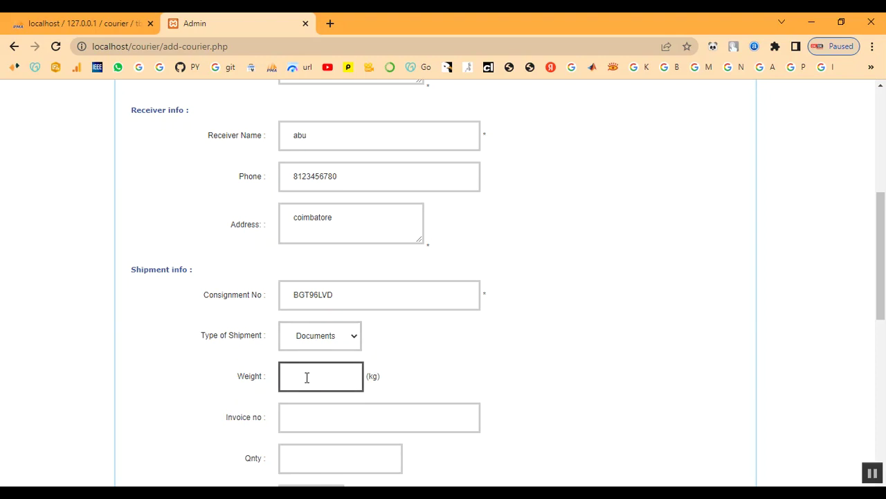
{"action": "type", "text": "1"}
{"action": "scroll", "coordinate": [367, 395], "scroll_direction": "down", "scroll_amount": 1}
{"action": "scroll", "coordinate": [358, 400], "scroll_direction": "down", "scroll_amount": 1}
{"action": "left_click", "coordinate": [307, 360]}
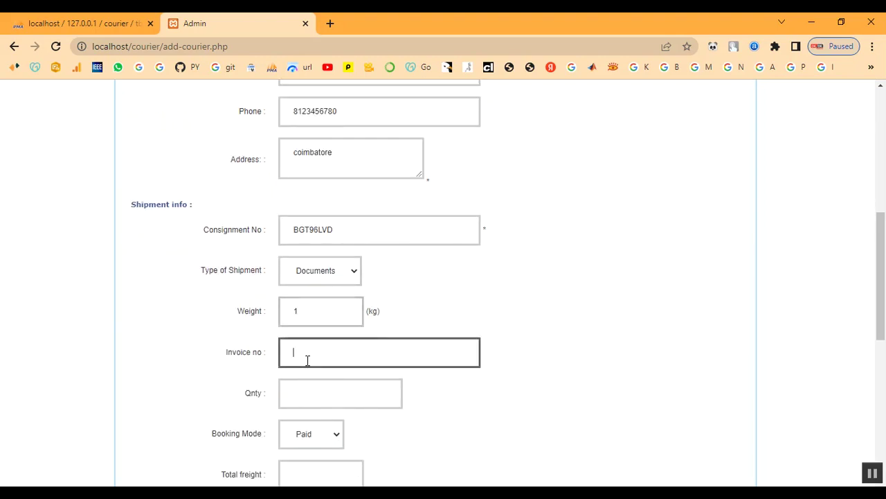
{"action": "type", "text": "456"}
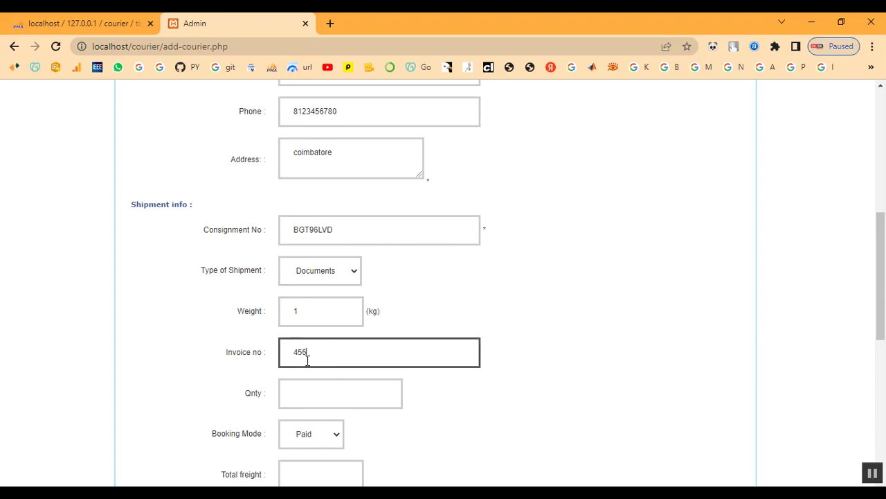
{"action": "left_click", "coordinate": [307, 393]}
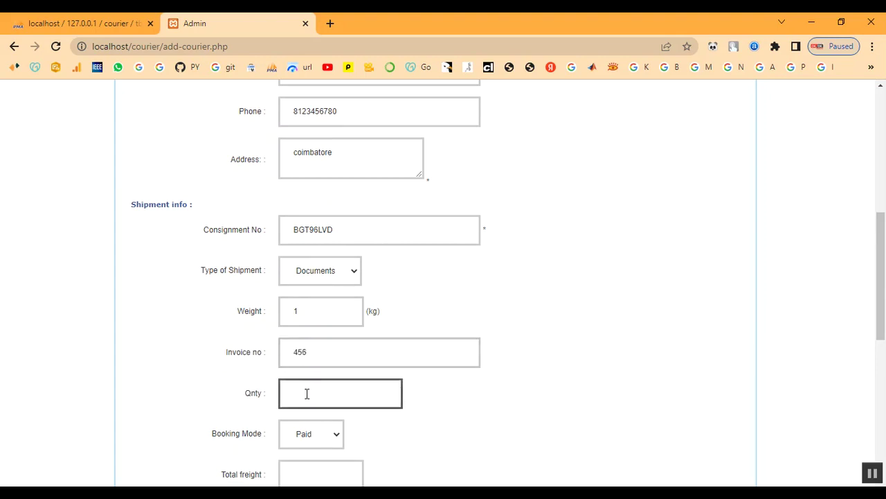
Step: Set quantity 1, booking mode Paid, total freight 1 and transport mode Train
{"action": "type", "text": "1"}
{"action": "scroll", "coordinate": [158, 272], "scroll_direction": "down", "scroll_amount": 2}
{"action": "scroll", "coordinate": [158, 272], "scroll_direction": "down", "scroll_amount": 2}
{"action": "left_click", "coordinate": [312, 304]}
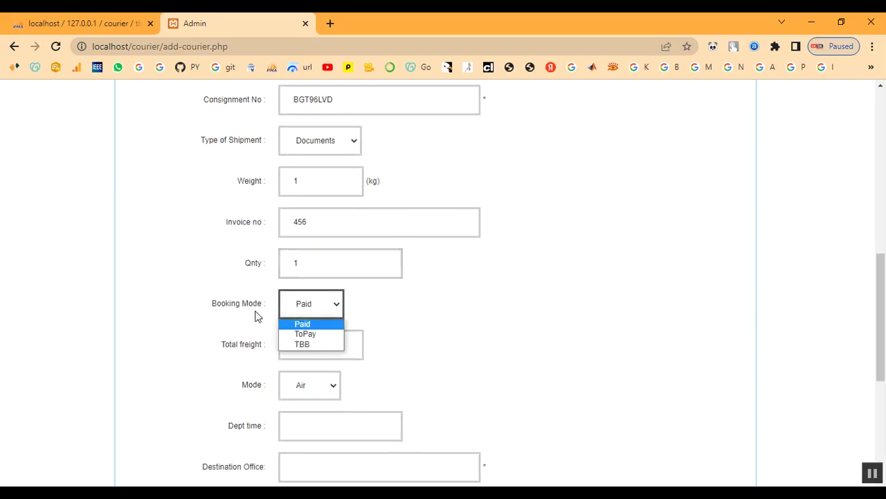
{"action": "left_click", "coordinate": [297, 324]}
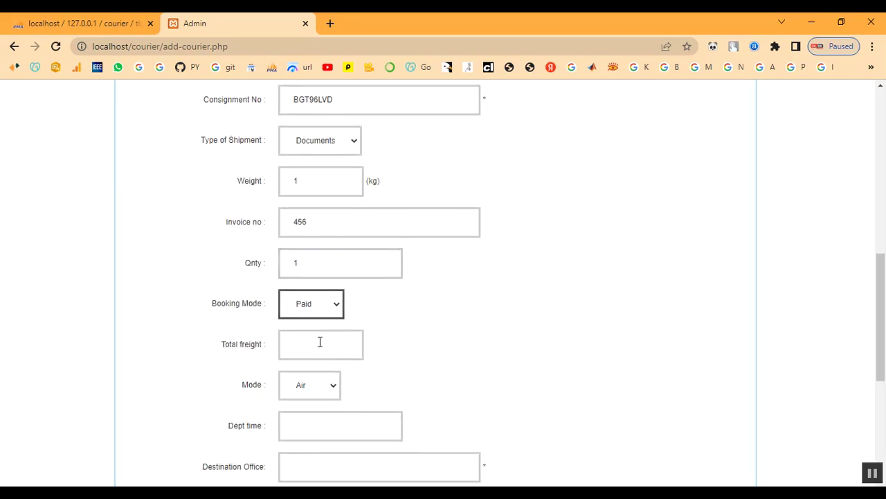
{"action": "scroll", "coordinate": [320, 343], "scroll_direction": "down", "scroll_amount": 2}
{"action": "left_click", "coordinate": [305, 283]}
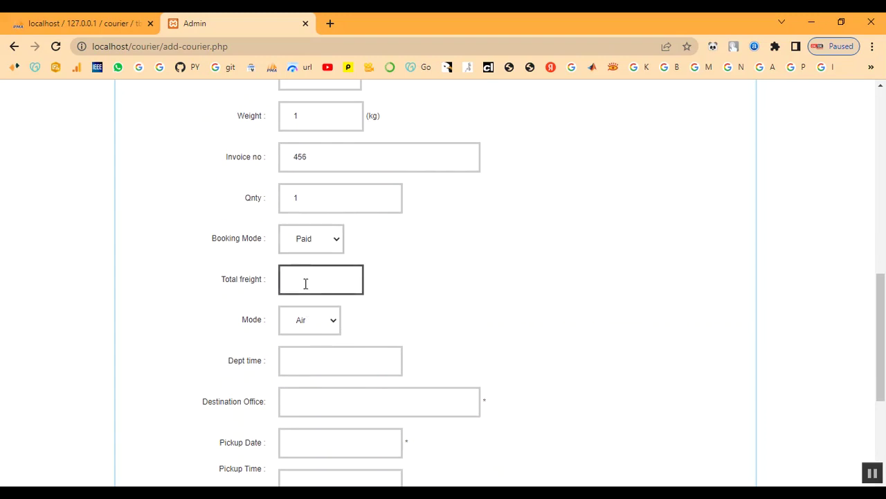
{"action": "type", "text": "1"}
{"action": "left_click", "coordinate": [318, 321]}
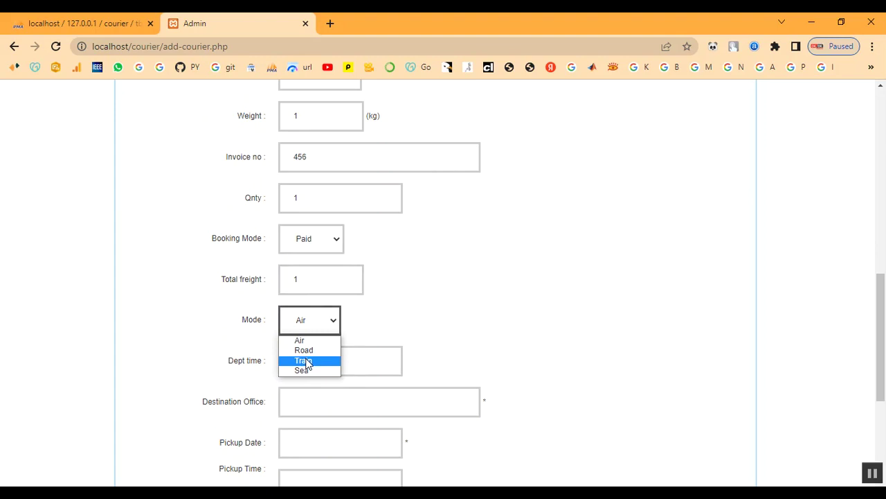
{"action": "left_click", "coordinate": [306, 361]}
Step: Set departure time to 10.00am and destination office to coimbatore
{"action": "scroll", "coordinate": [354, 337], "scroll_direction": "down", "scroll_amount": 1}
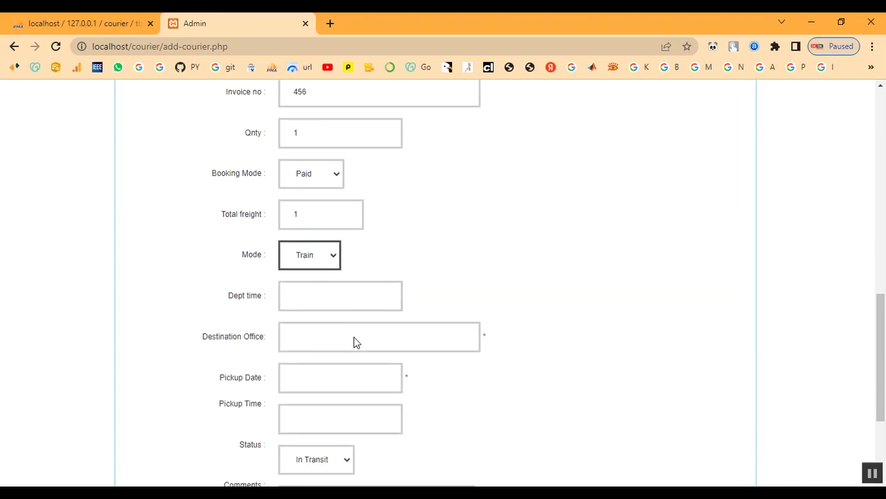
{"action": "left_click", "coordinate": [298, 296]}
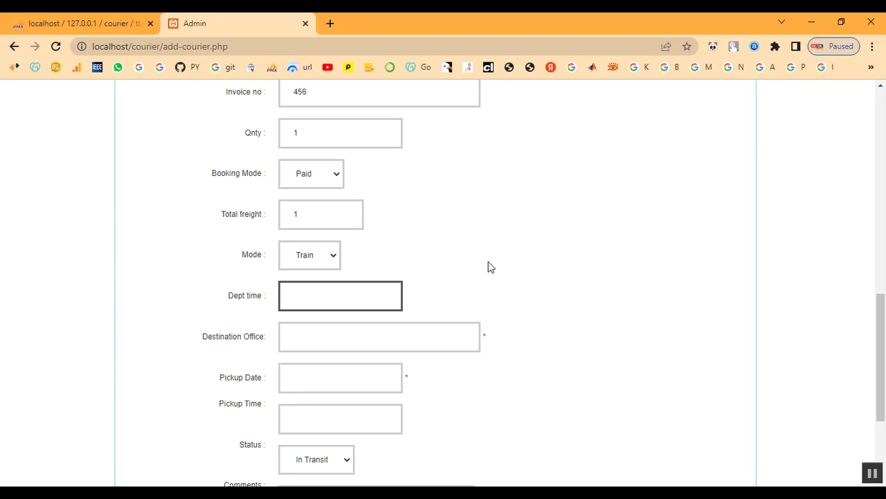
{"action": "type", "text": "10.00am"}
{"action": "left_click", "coordinate": [358, 335]}
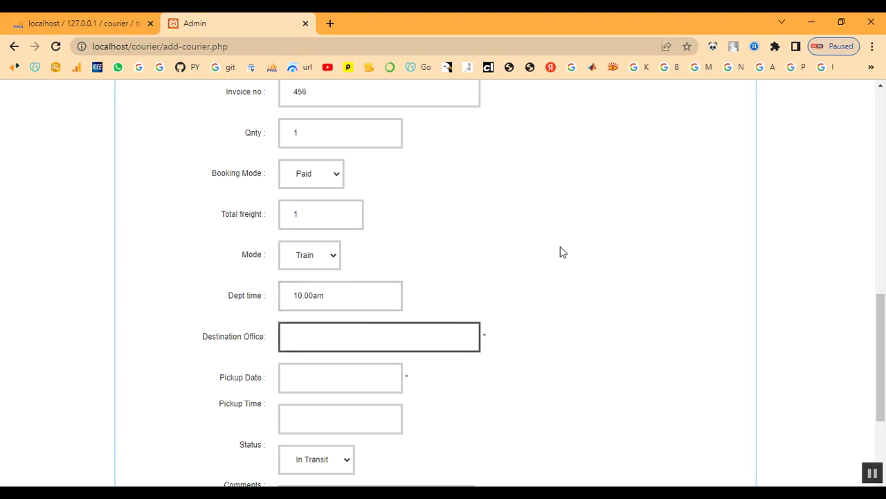
{"action": "type", "text": "coimbatore"}
{"action": "key", "text": "Tab"}
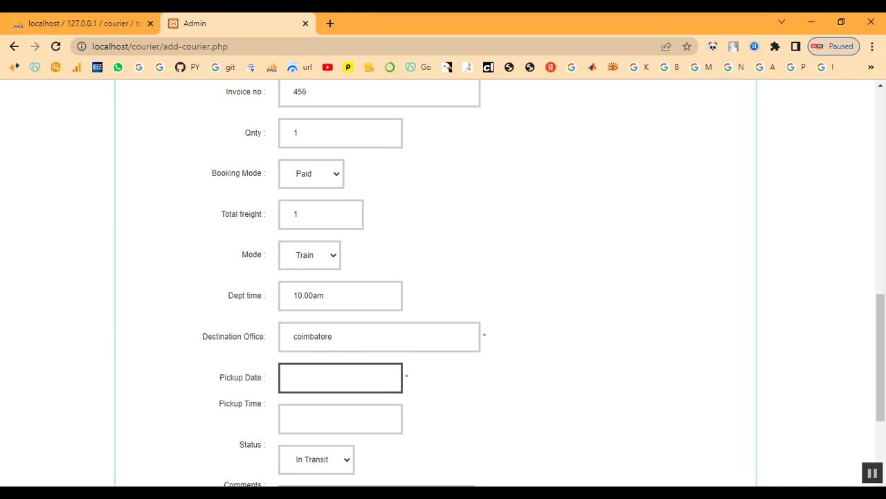
Step: Pick 04/12/2022 as pickup date and keep shipment status In Transit
{"action": "left_click", "coordinate": [313, 378]}
{"action": "scroll", "coordinate": [313, 378], "scroll_direction": "down", "scroll_amount": 3}
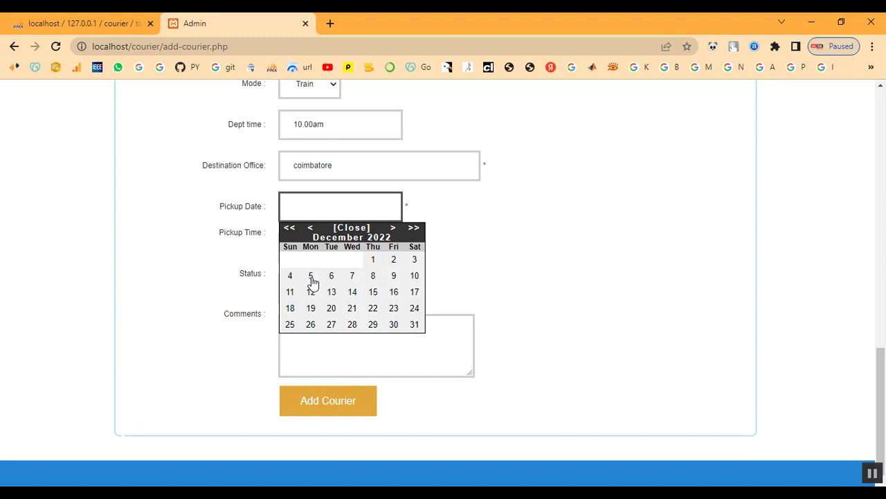
{"action": "left_click", "coordinate": [288, 278]}
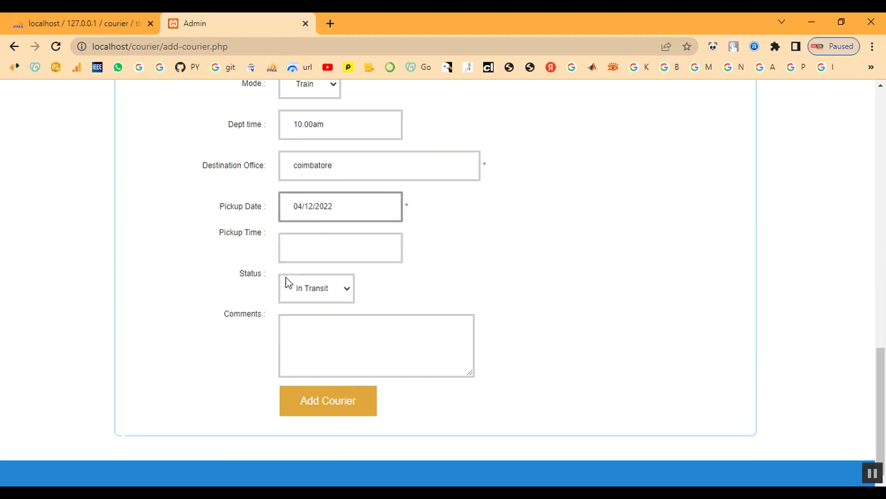
{"action": "left_click", "coordinate": [306, 250]}
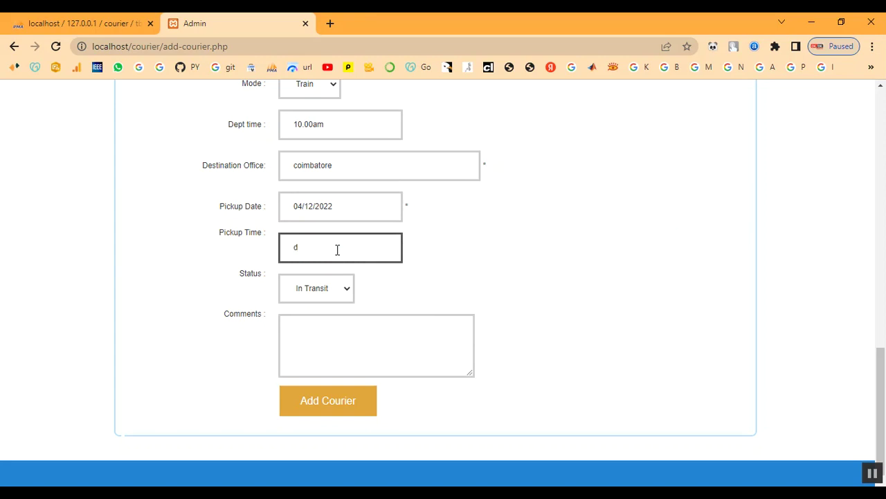
{"action": "type", "text": "0"}
{"action": "key", "text": "BackSpace"}
{"action": "left_click", "coordinate": [331, 290]}
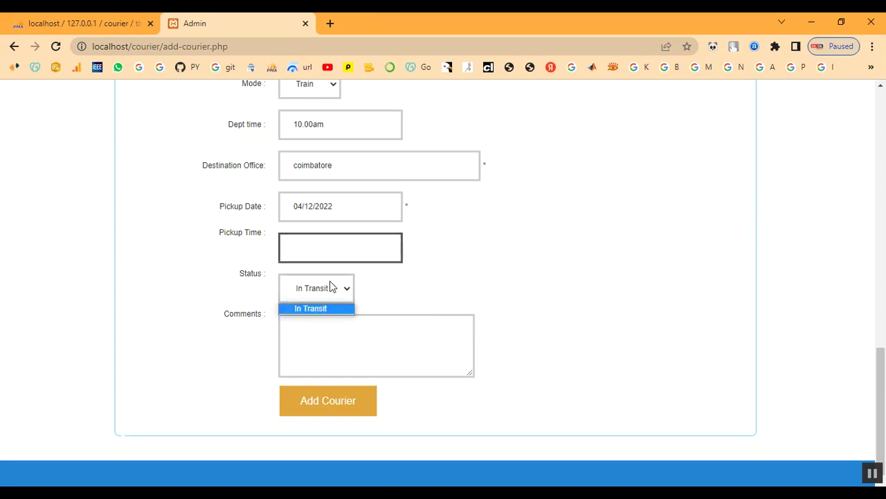
{"action": "left_click", "coordinate": [321, 307]}
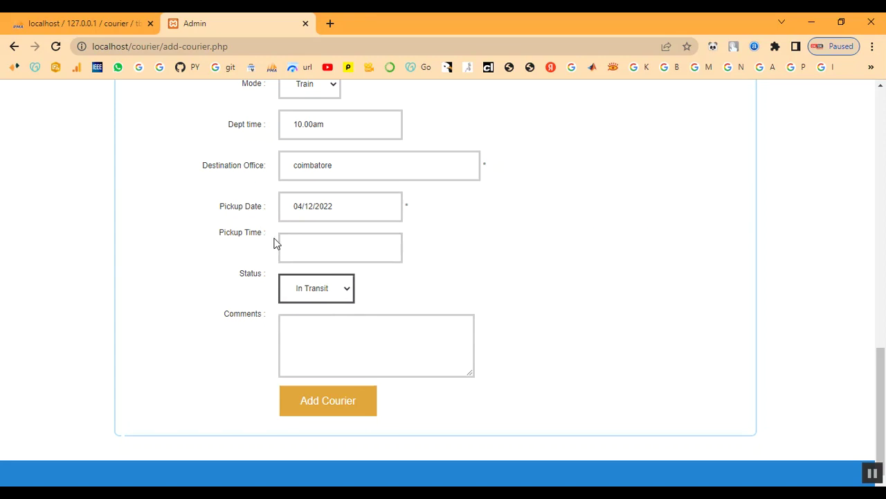
Step: Change the pickup date to 05/12/2022 and enter pickup time 10.00am
{"action": "left_click", "coordinate": [358, 209]}
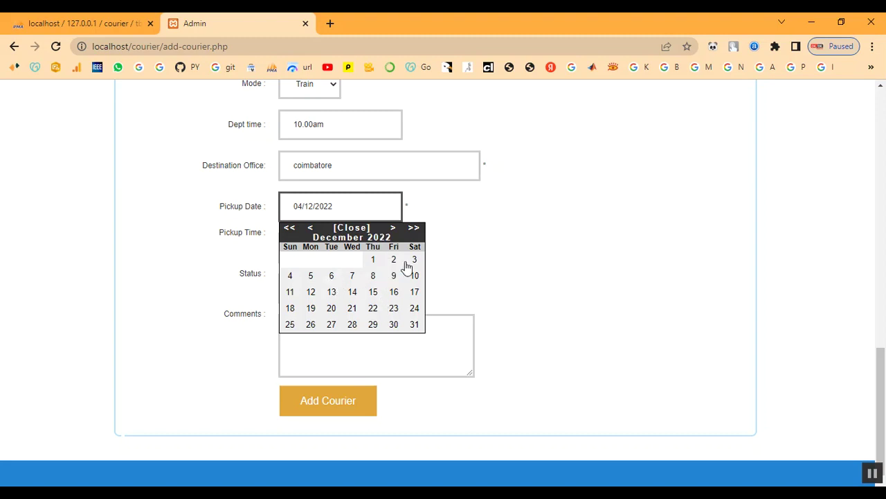
{"action": "left_click", "coordinate": [312, 277]}
{"action": "left_click", "coordinate": [313, 247]}
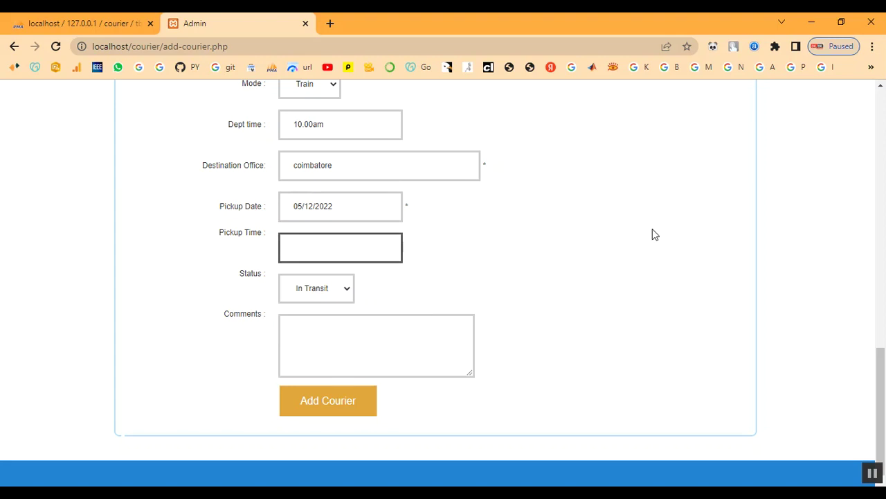
{"action": "type", "text": "10.amm"}
{"action": "key", "text": "BackSpace"}
{"action": "left_click", "coordinate": [305, 248]}
{"action": "key", "text": "BackSpace"}
{"action": "type", "text": ".00am"}
Step: Enter the comment 'Your Parcel Reached Sucessfully' and add the courier, checking the confirmation
{"action": "left_click", "coordinate": [311, 329]}
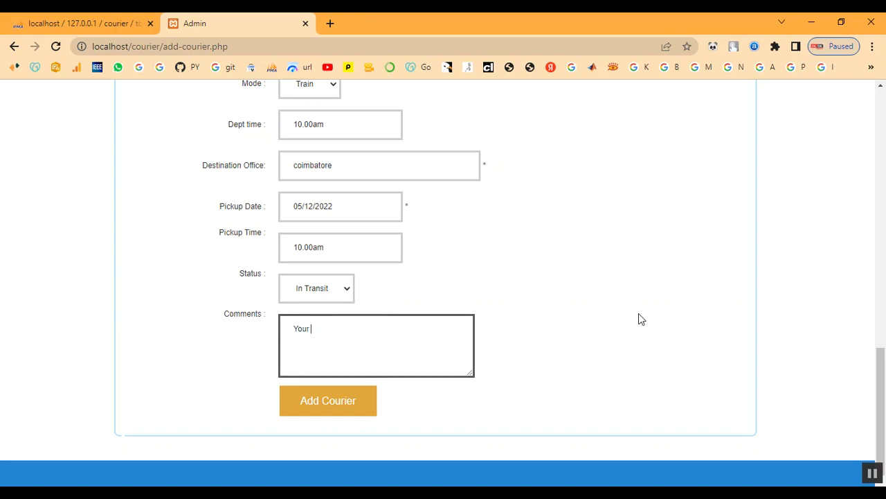
{"action": "type", "text": "Parcel Reached Sucessfully"}
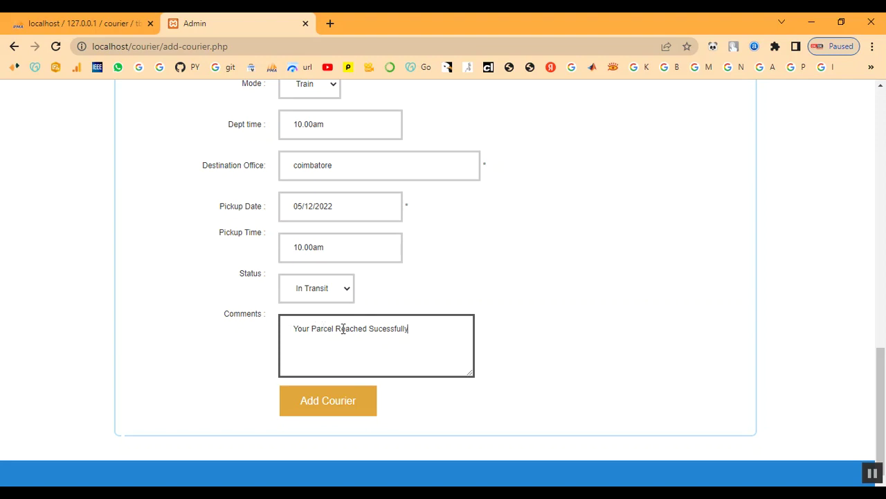
{"action": "left_click", "coordinate": [361, 407]}
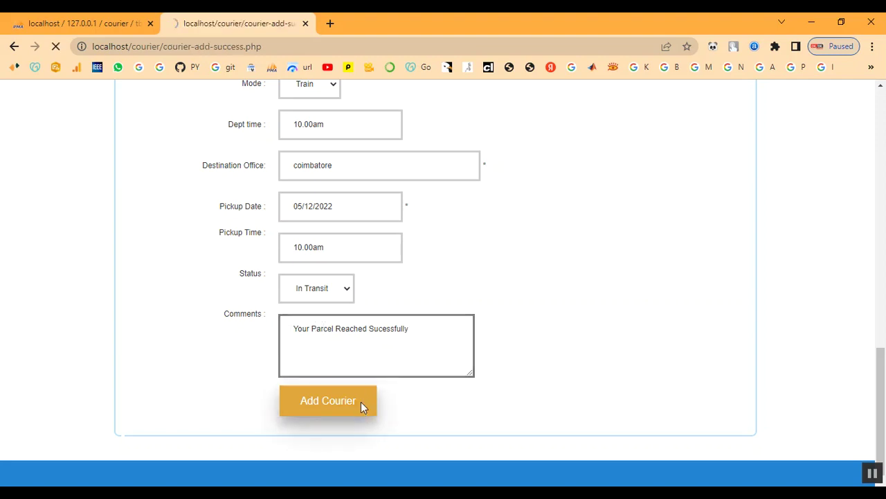
{"action": "left_click_drag", "start_coordinate": [140, 229], "coordinate": [257, 236]}
{"action": "left_click", "coordinate": [246, 250]}
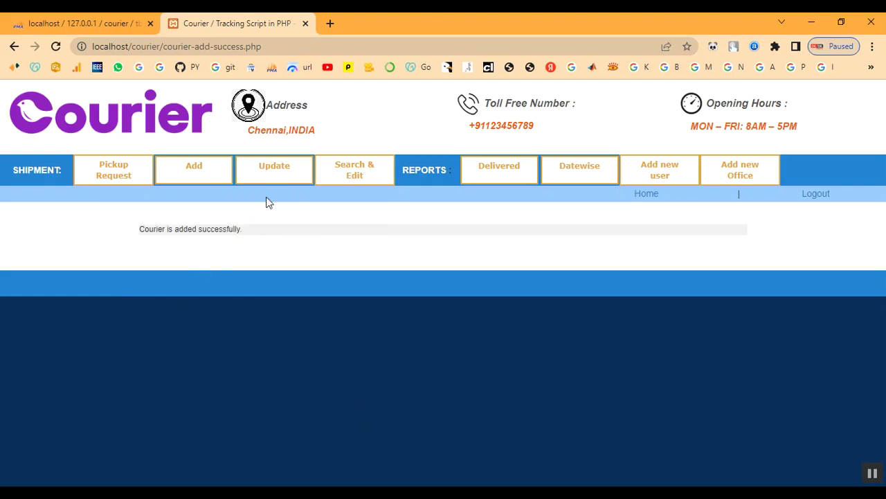
Step: Open shipment BGT96LVD for editing and review its current status and comment
{"action": "left_click", "coordinate": [284, 172]}
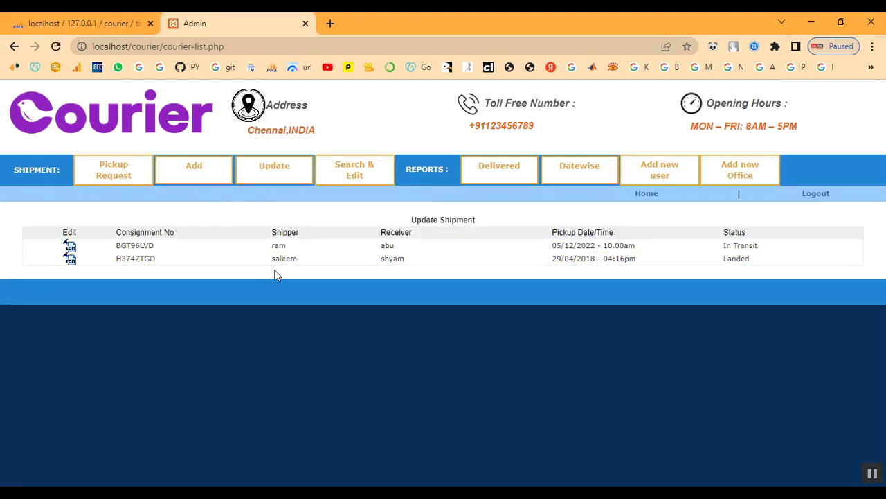
{"action": "left_click_drag", "start_coordinate": [269, 248], "coordinate": [714, 290]}
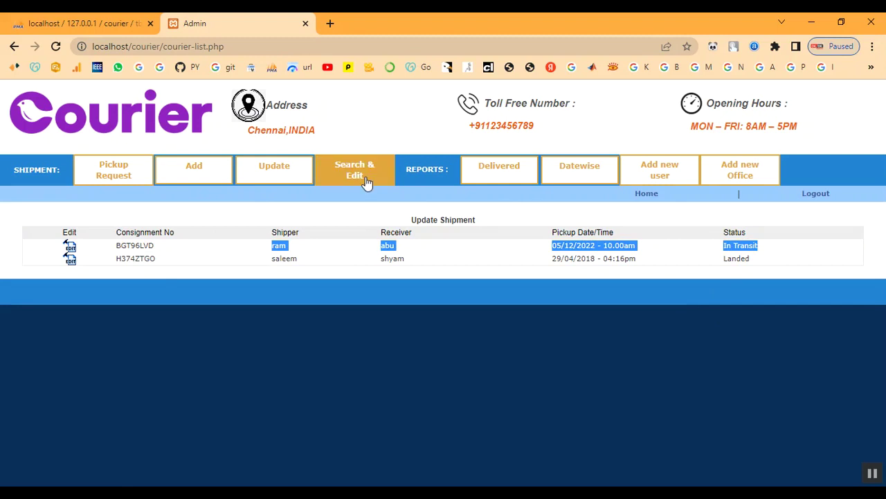
{"action": "left_click", "coordinate": [69, 249]}
{"action": "scroll", "coordinate": [267, 288], "scroll_direction": "down", "scroll_amount": 3}
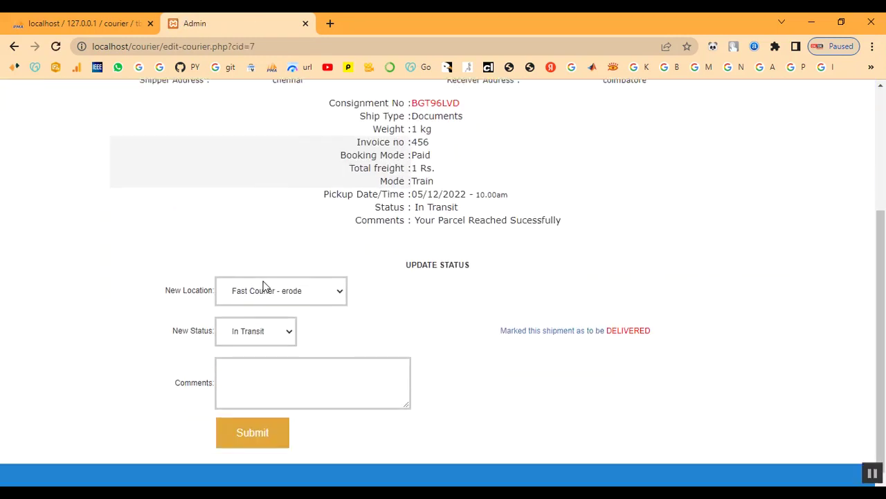
{"action": "left_click", "coordinate": [303, 294]}
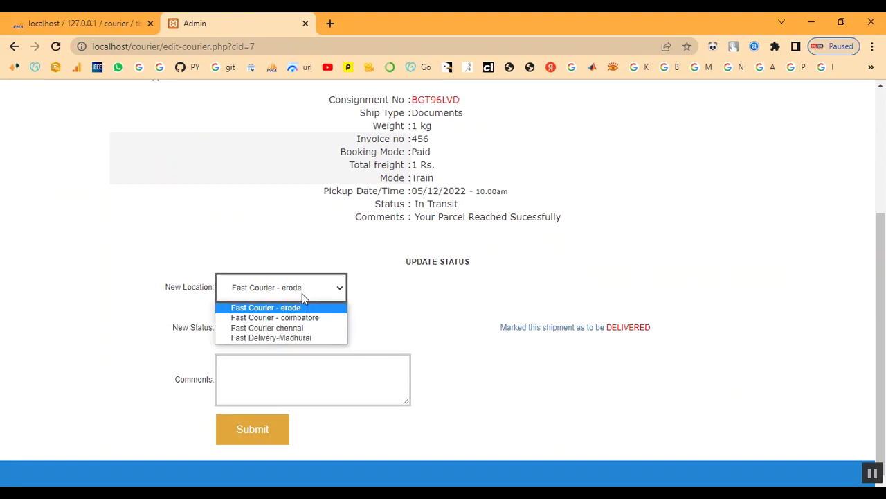
{"action": "left_click", "coordinate": [410, 261]}
{"action": "left_click_drag", "start_coordinate": [410, 261], "coordinate": [487, 263]}
{"action": "left_click", "coordinate": [487, 263]}
{"action": "left_click_drag", "start_coordinate": [416, 218], "coordinate": [606, 223]}
{"action": "left_click", "coordinate": [605, 222]}
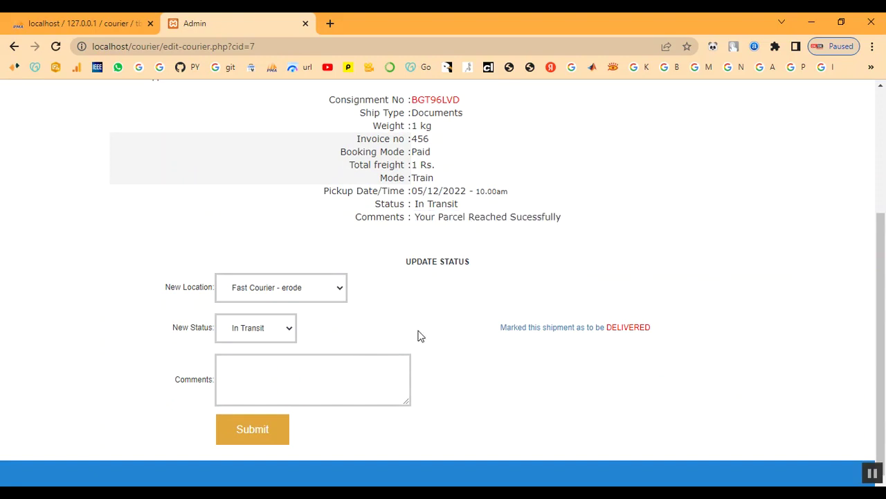
Step: Set location Fast Courier chennai, status Landed, comment 'landed', and submit
{"action": "left_click", "coordinate": [272, 284]}
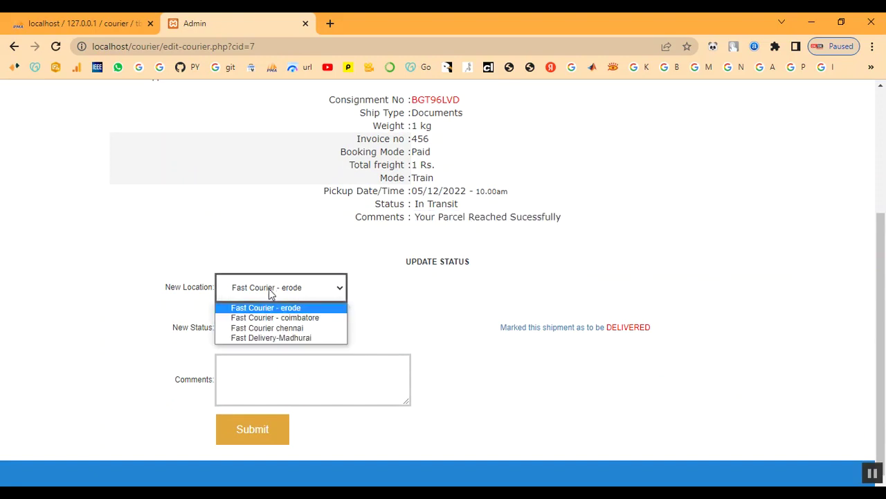
{"action": "left_click", "coordinate": [267, 328]}
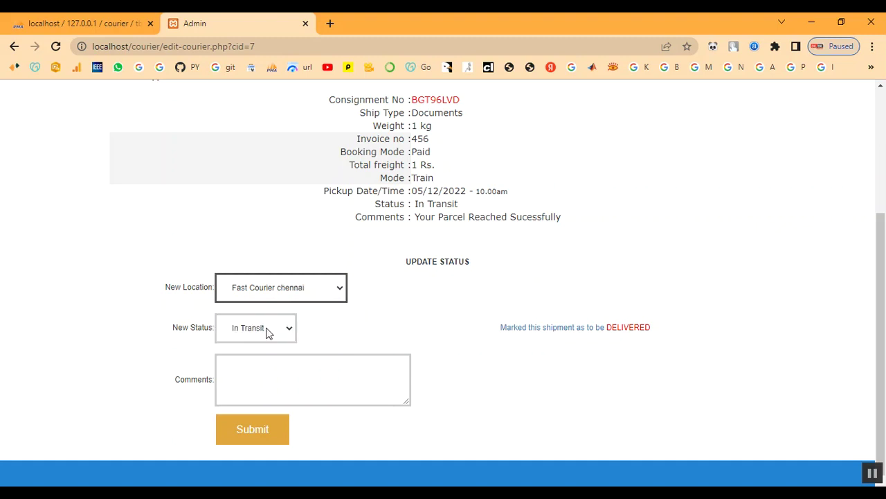
{"action": "left_click", "coordinate": [269, 331]}
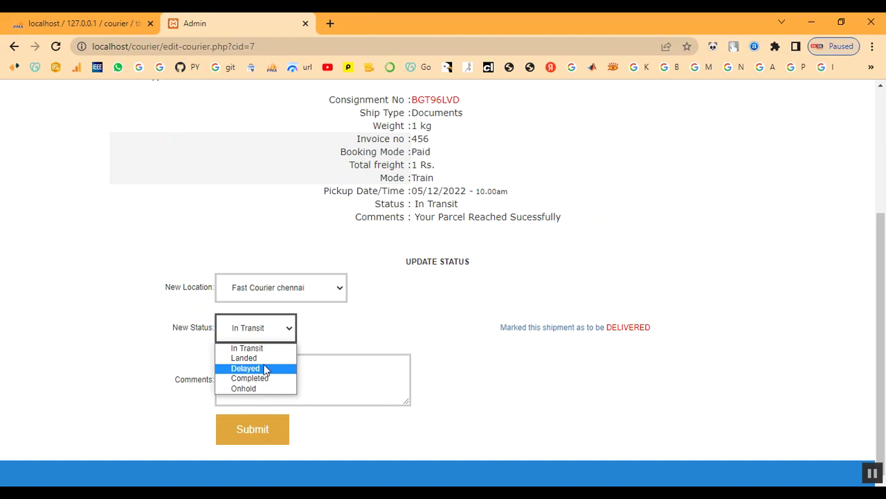
{"action": "left_click", "coordinate": [263, 359]}
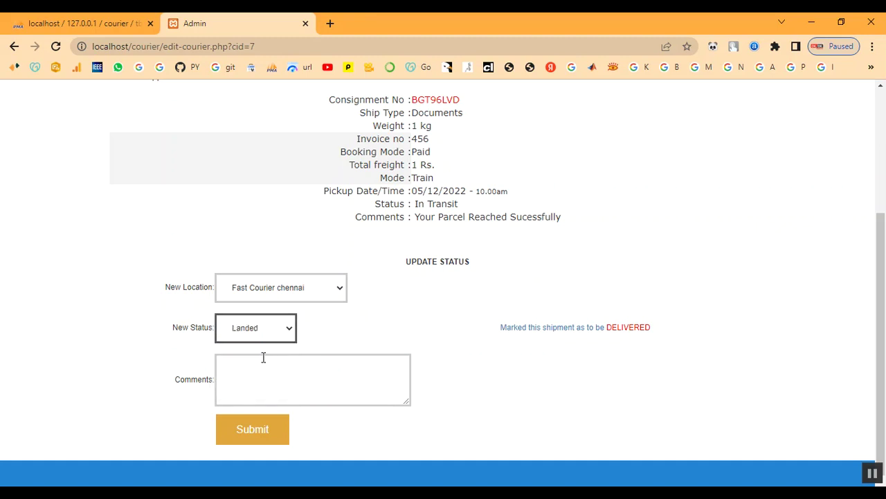
{"action": "left_click", "coordinate": [257, 372]}
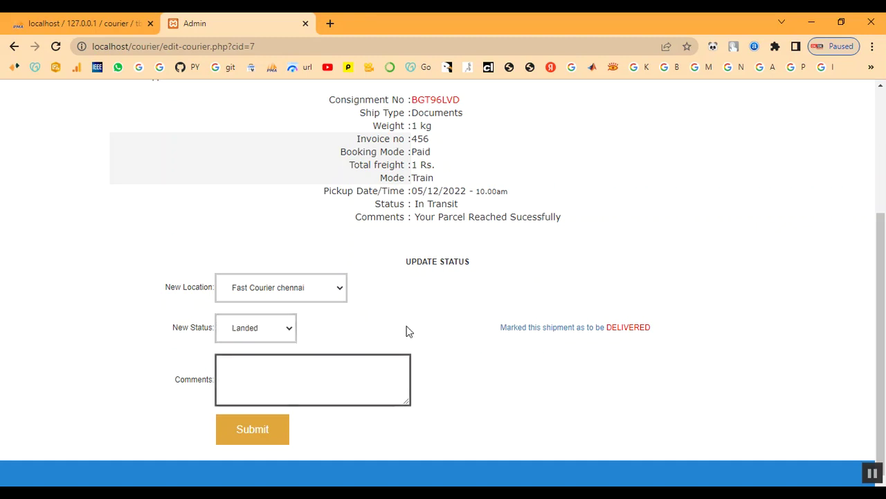
{"action": "type", "text": "landed"}
{"action": "left_click", "coordinate": [265, 437]}
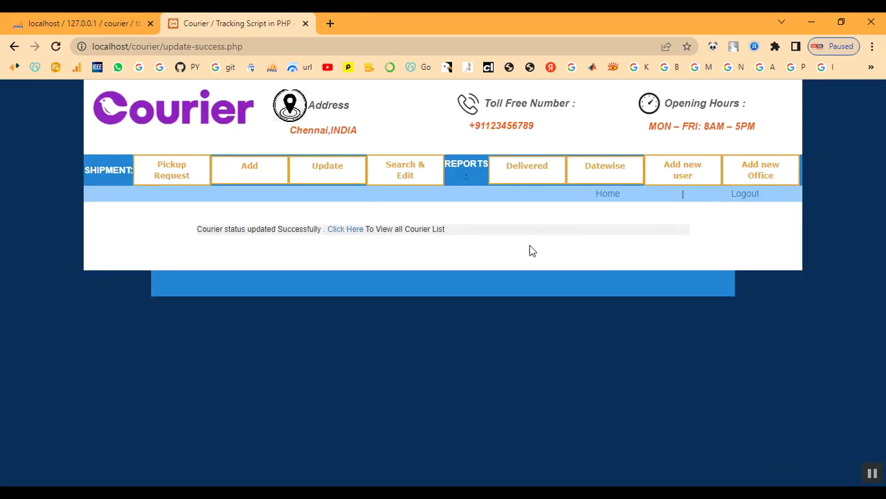
Step: Verify BGT96LVD shows Landed in the shipment list, then log out
{"action": "left_click_drag", "start_coordinate": [188, 227], "coordinate": [489, 234]}
{"action": "left_click", "coordinate": [489, 233]}
{"action": "left_click", "coordinate": [313, 170]}
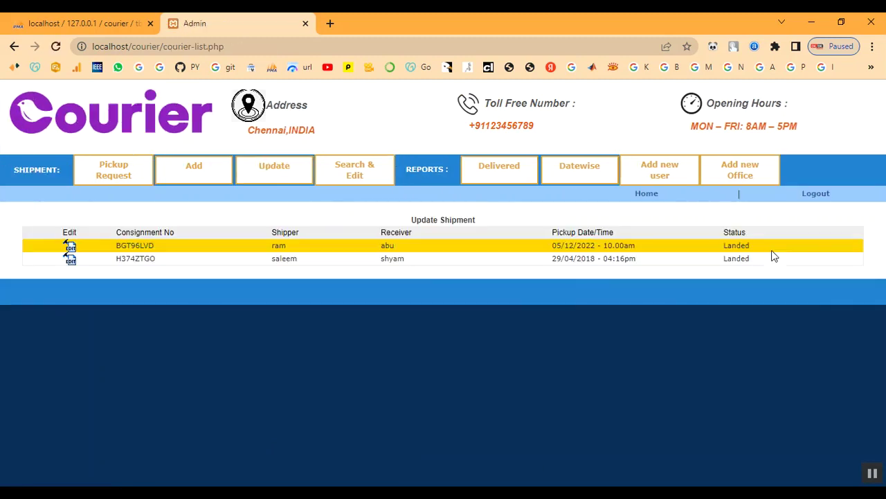
{"action": "left_click_drag", "start_coordinate": [725, 245], "coordinate": [763, 251]}
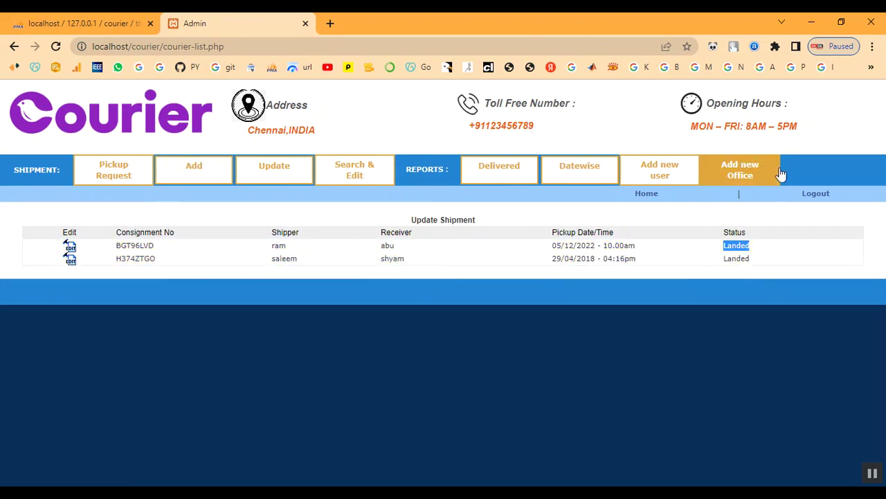
{"action": "left_click", "coordinate": [821, 196]}
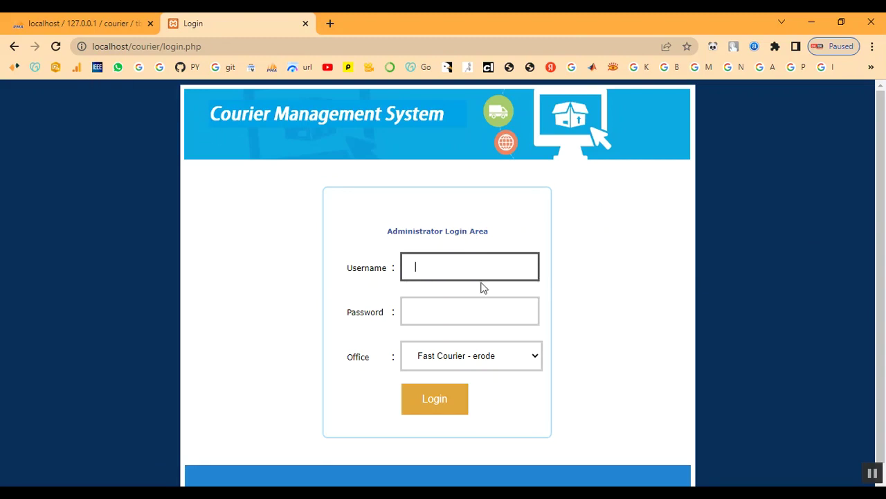
Step: Log in with the administrator credentials under Fast Courier chennai and view the empty Delivered list
{"action": "left_click", "coordinate": [451, 269]}
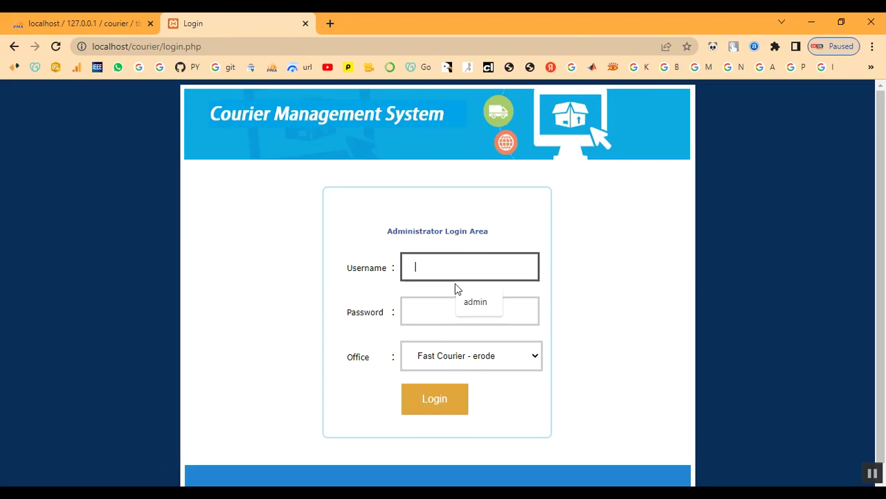
{"action": "type", "text": "admin"}
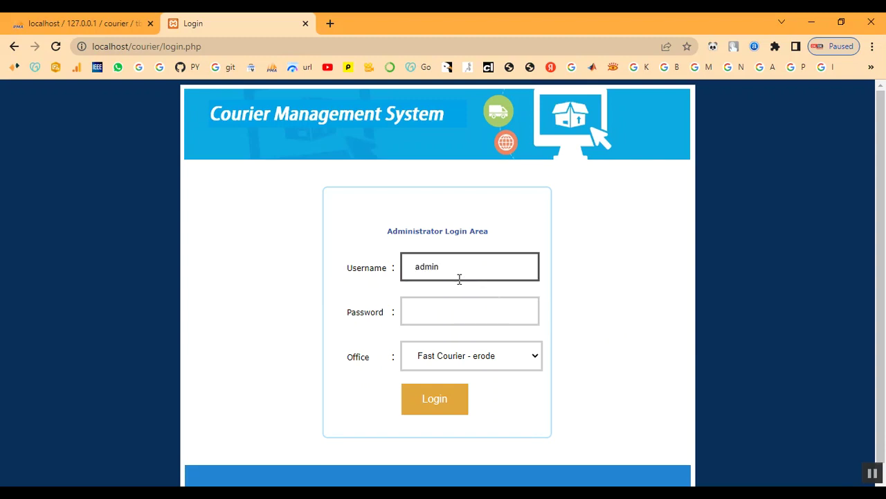
{"action": "key", "text": "Tab"}
{"action": "type", "text": "admin"}
{"action": "left_click", "coordinate": [459, 356]}
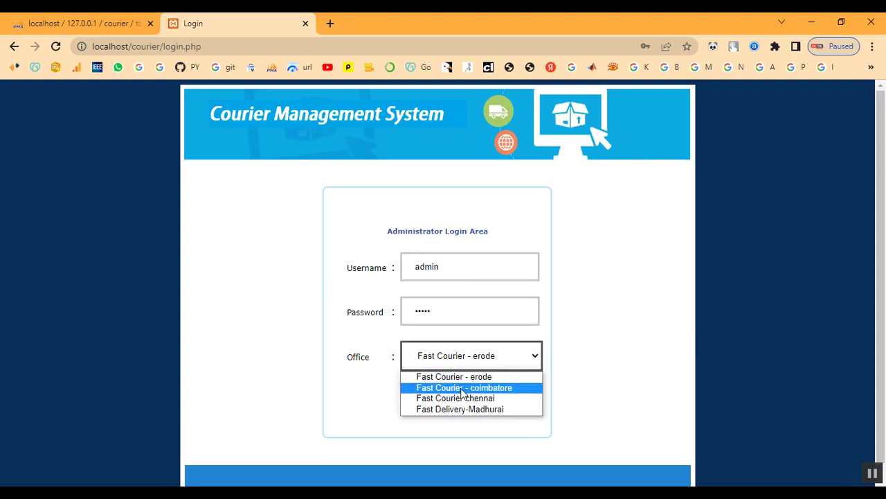
{"action": "left_click", "coordinate": [462, 398]}
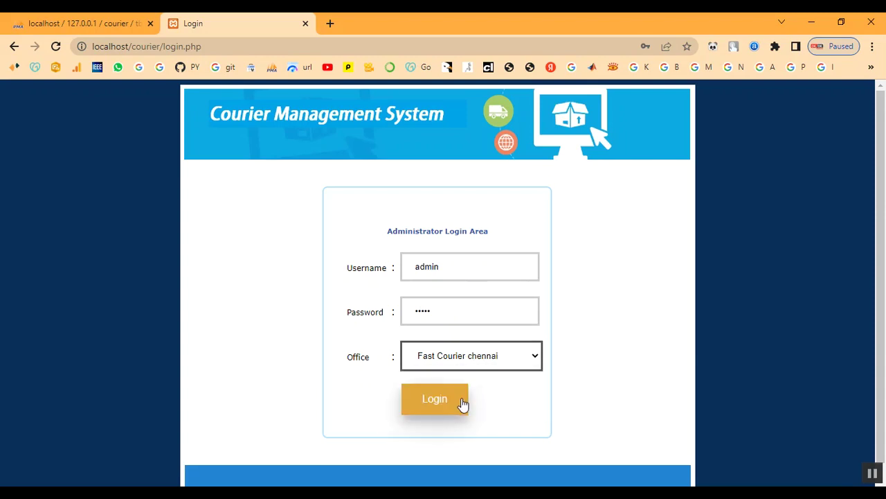
{"action": "left_click", "coordinate": [461, 405]}
{"action": "left_click", "coordinate": [530, 173]}
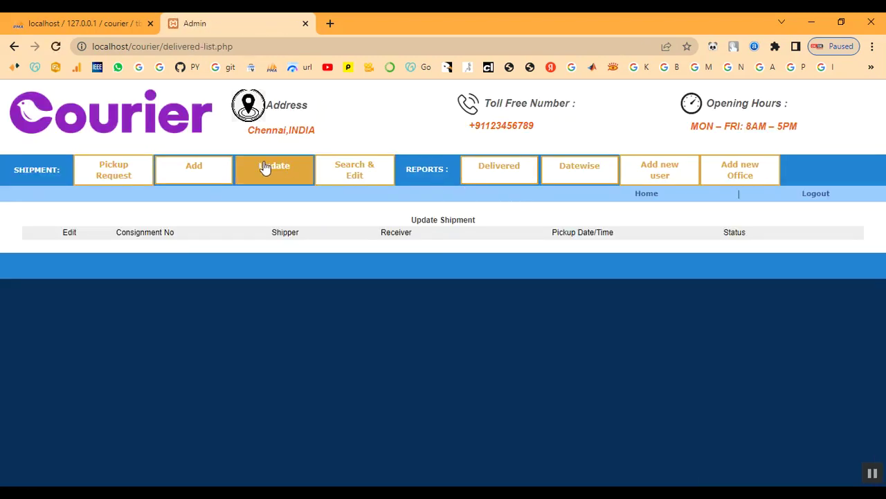
Step: Copy consignment number BGT96LVD from its edit page, then log out
{"action": "left_click", "coordinate": [263, 167]}
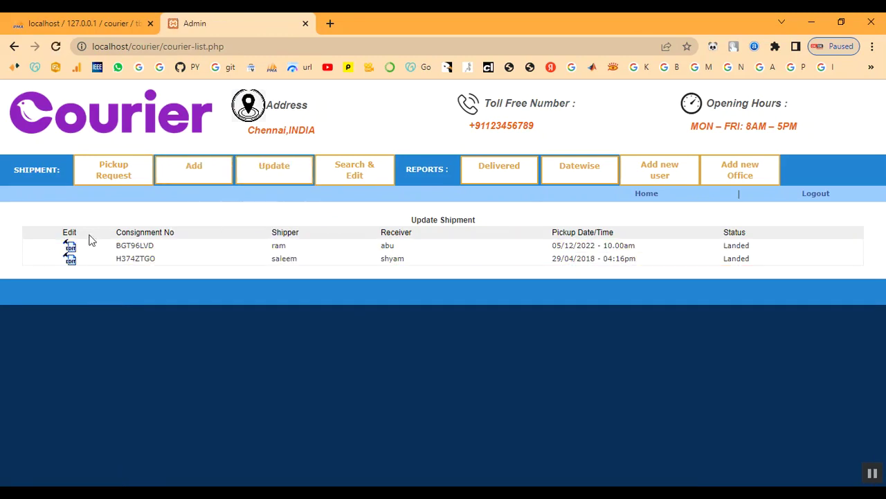
{"action": "left_click", "coordinate": [69, 248]}
{"action": "scroll", "coordinate": [284, 332], "scroll_direction": "down", "scroll_amount": 1}
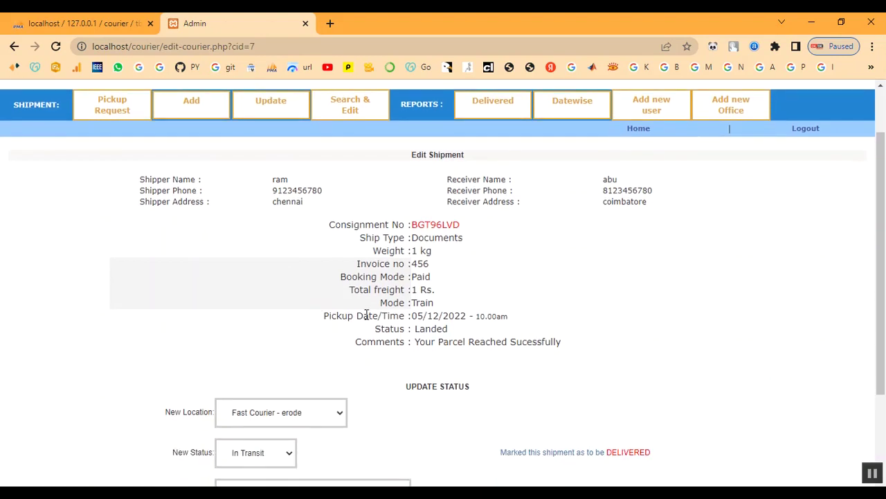
{"action": "left_click_drag", "start_coordinate": [329, 226], "coordinate": [476, 229]}
{"action": "left_click", "coordinate": [488, 230]}
{"action": "left_click_drag", "start_coordinate": [412, 225], "coordinate": [468, 234]}
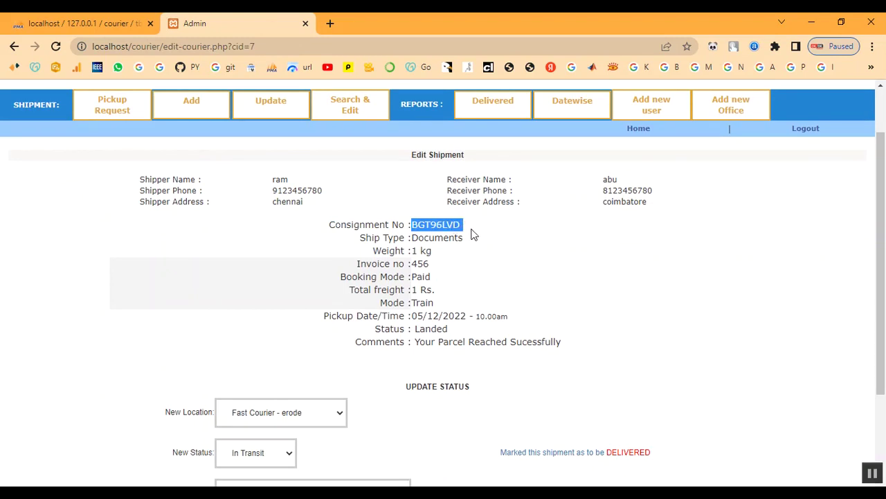
{"action": "right_click", "coordinate": [457, 225]}
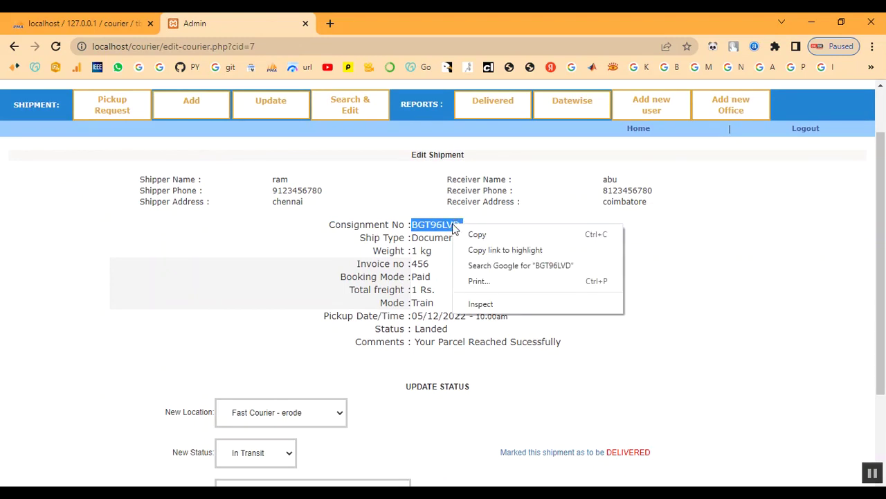
{"action": "left_click", "coordinate": [474, 235]}
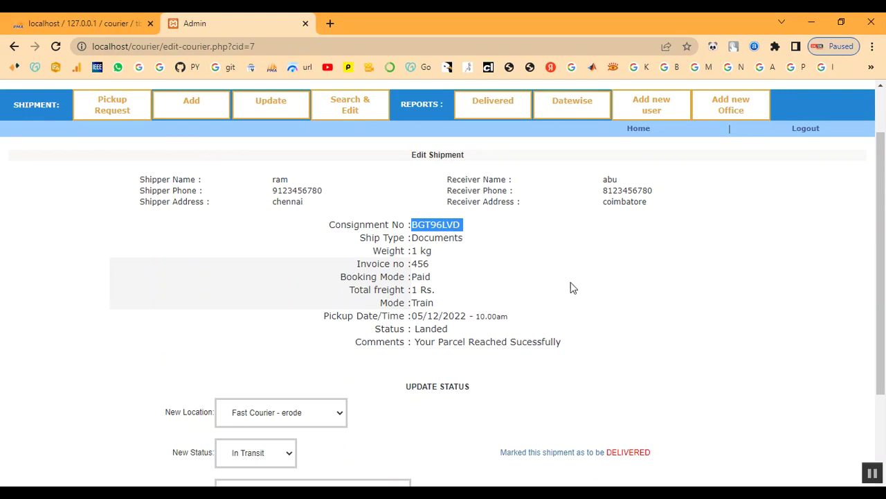
{"action": "scroll", "coordinate": [569, 287], "scroll_direction": "down", "scroll_amount": 2}
{"action": "scroll", "coordinate": [570, 287], "scroll_direction": "up", "scroll_amount": 3}
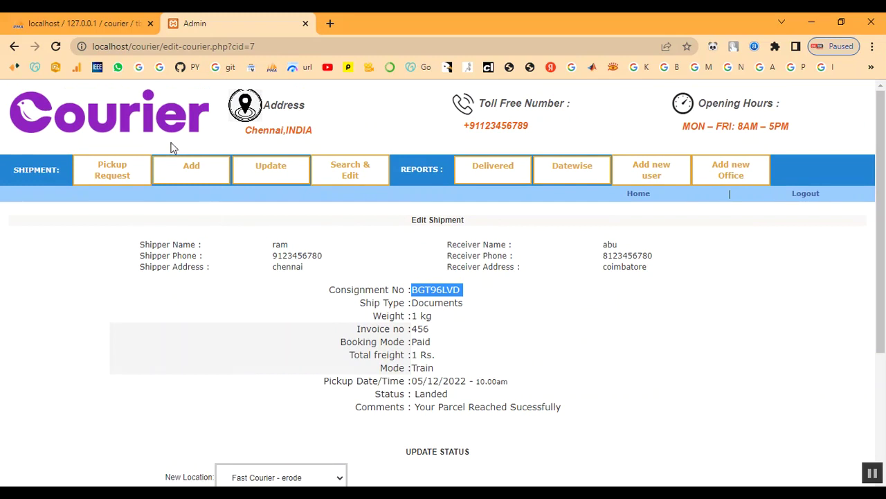
{"action": "left_click", "coordinate": [809, 196]}
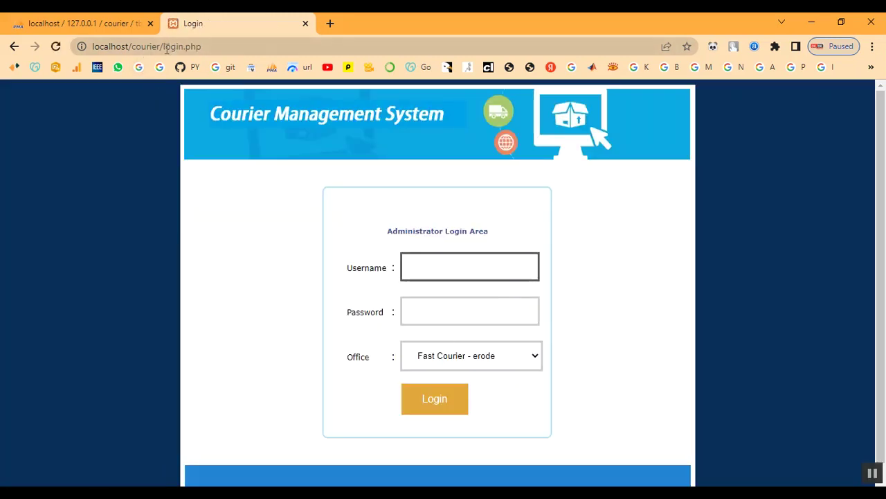
Step: Strip '/login.php' from the address to load the public homepage and open Status Check
{"action": "left_click_drag", "start_coordinate": [160, 46], "coordinate": [239, 47]}
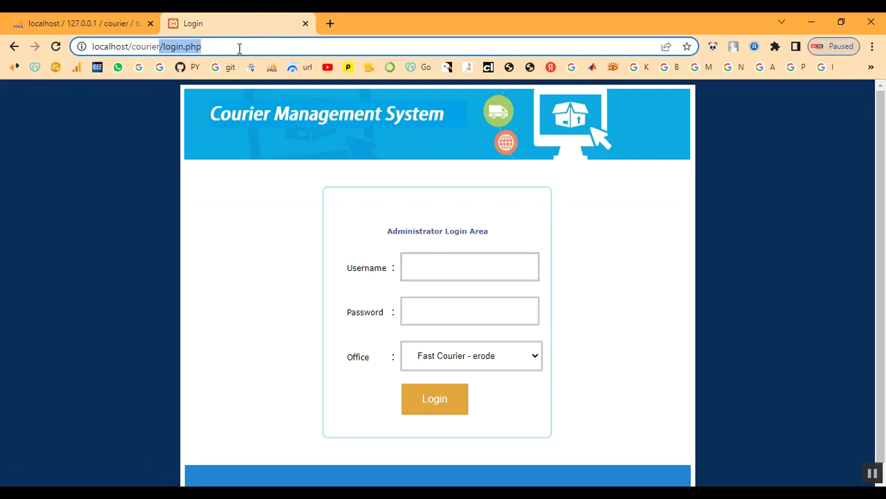
{"action": "key", "text": "BackSpace"}
{"action": "key", "text": "Return"}
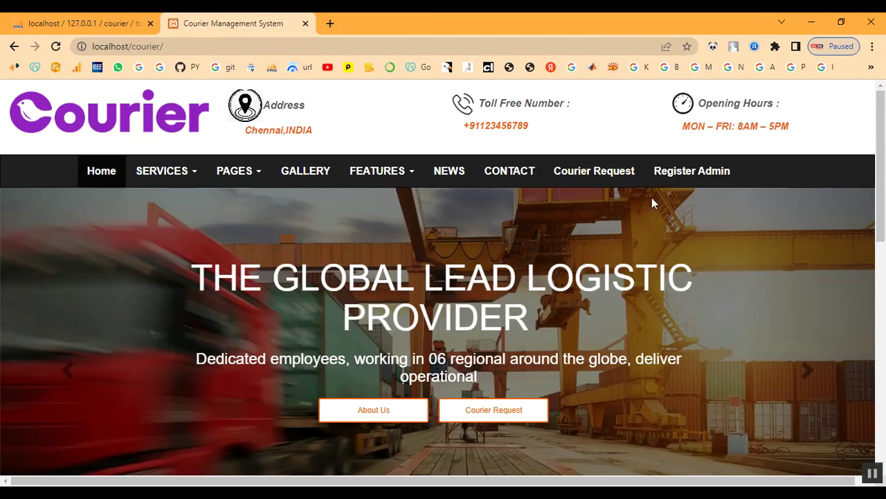
{"action": "scroll", "coordinate": [651, 198], "scroll_direction": "down", "scroll_amount": 5}
{"action": "scroll", "coordinate": [652, 201], "scroll_direction": "down", "scroll_amount": 3}
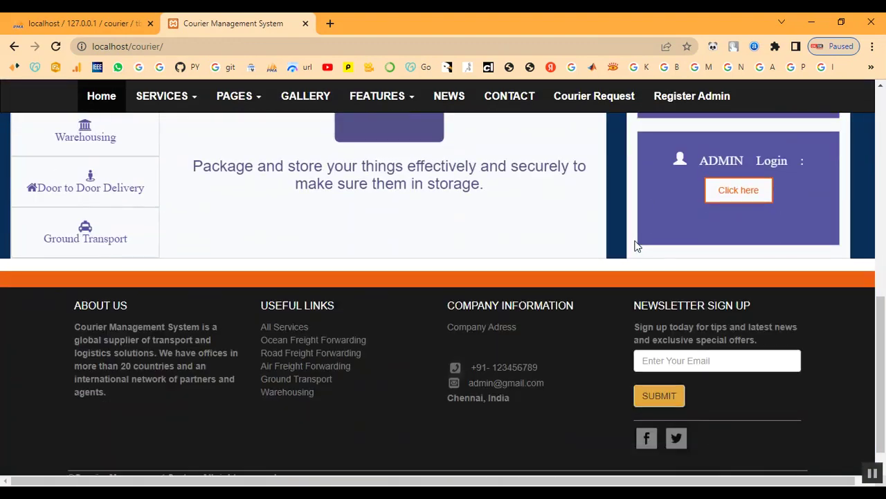
{"action": "scroll", "coordinate": [635, 243], "scroll_direction": "up", "scroll_amount": 2}
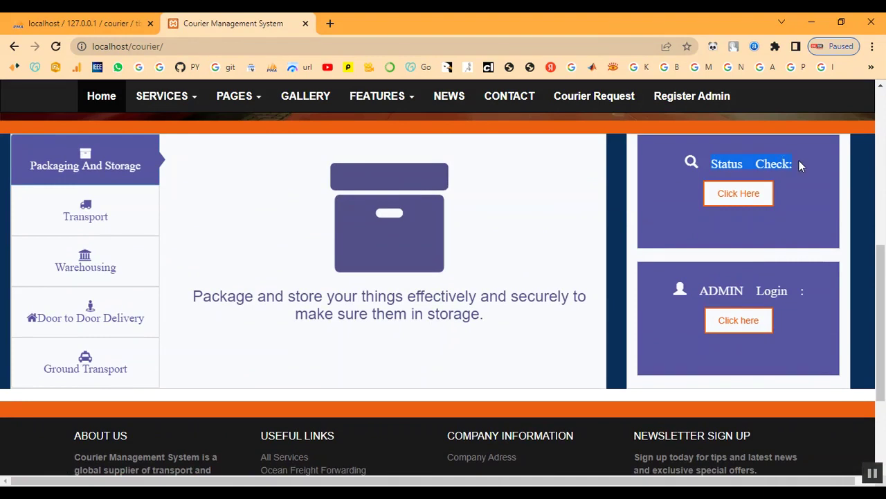
{"action": "left_click", "coordinate": [734, 201]}
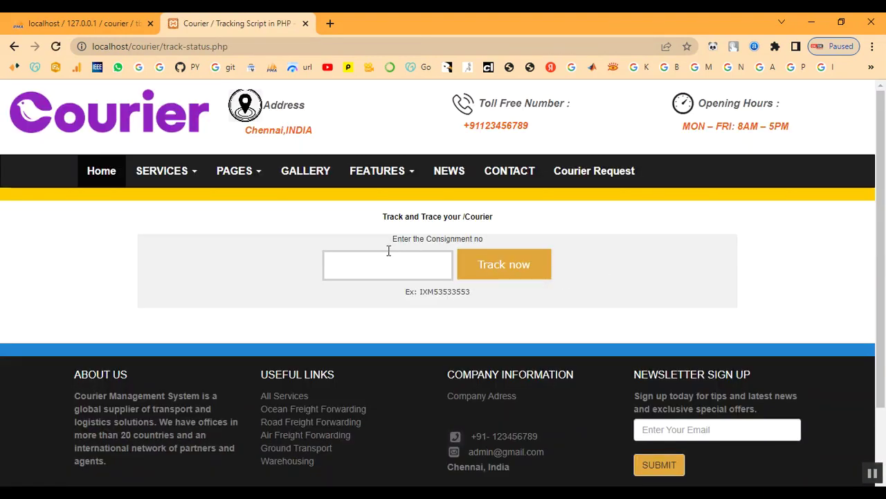
{"action": "left_click_drag", "start_coordinate": [398, 250], "coordinate": [488, 248]}
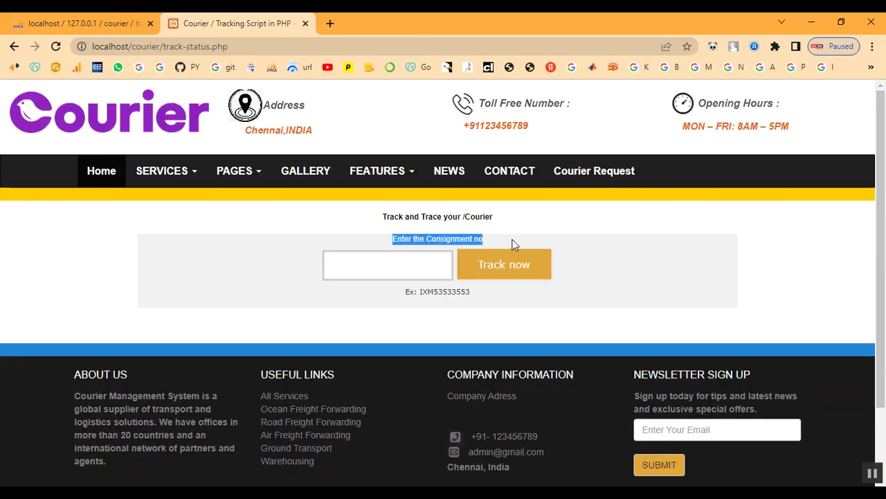
{"action": "left_click", "coordinate": [431, 291]}
{"action": "left_click_drag", "start_coordinate": [406, 295], "coordinate": [480, 300]}
{"action": "left_click", "coordinate": [480, 301]}
{"action": "right_click", "coordinate": [385, 272]}
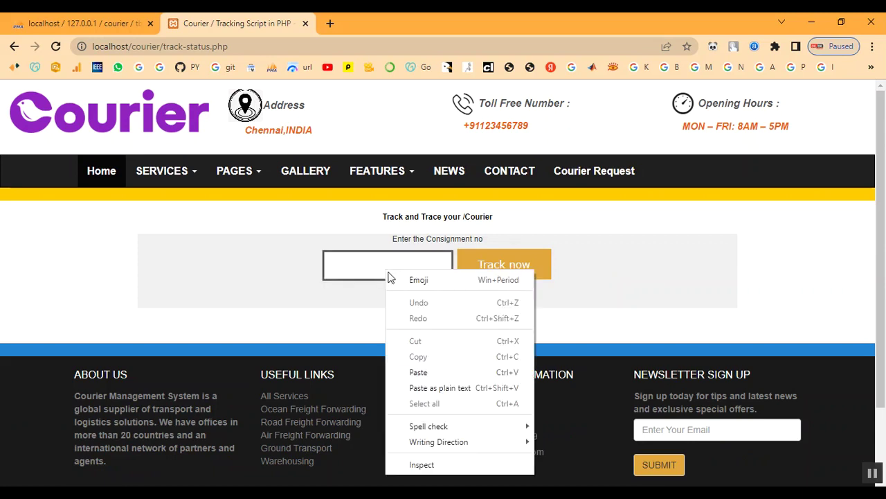
{"action": "left_click", "coordinate": [417, 373]}
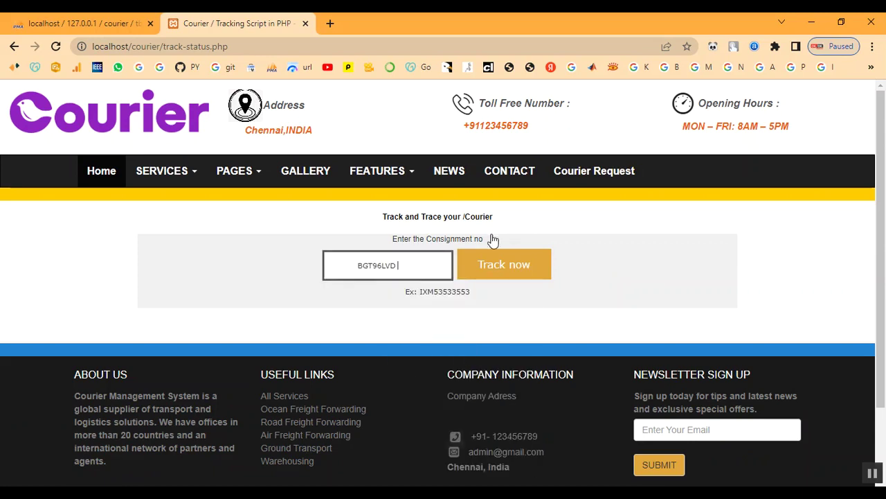
{"action": "left_click", "coordinate": [514, 271]}
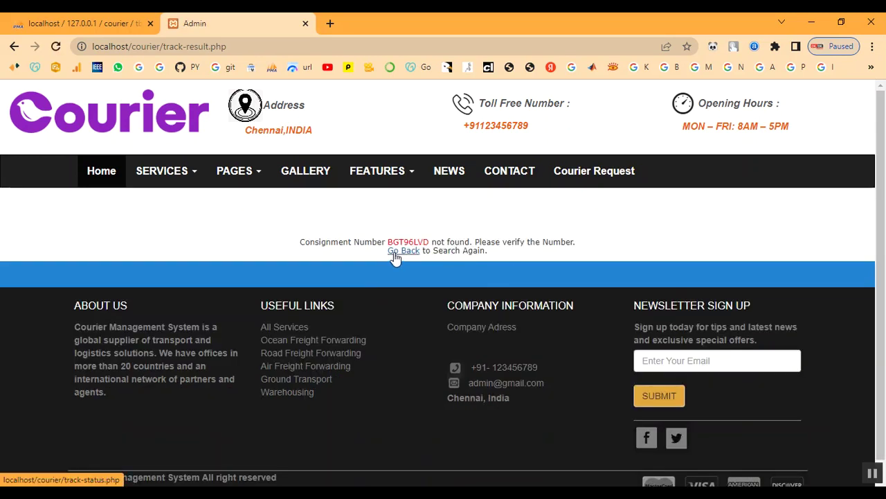
{"action": "left_click", "coordinate": [397, 251]}
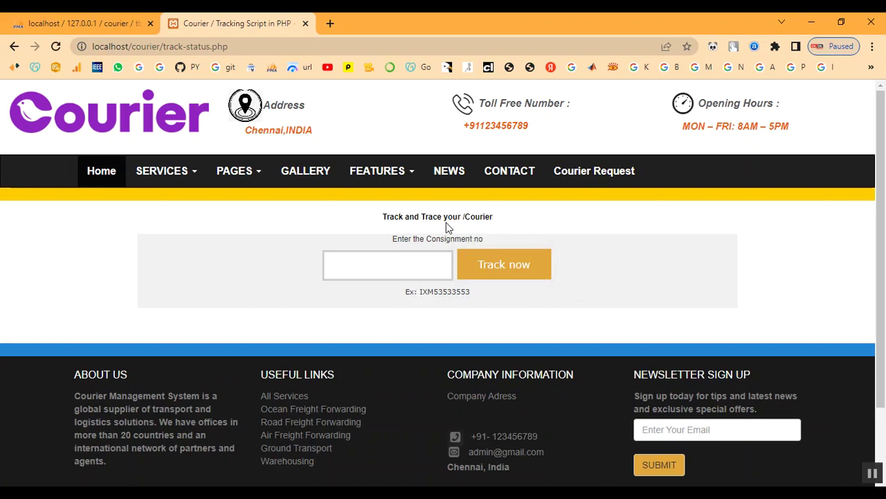
{"action": "key", "text": "alt+Left"}
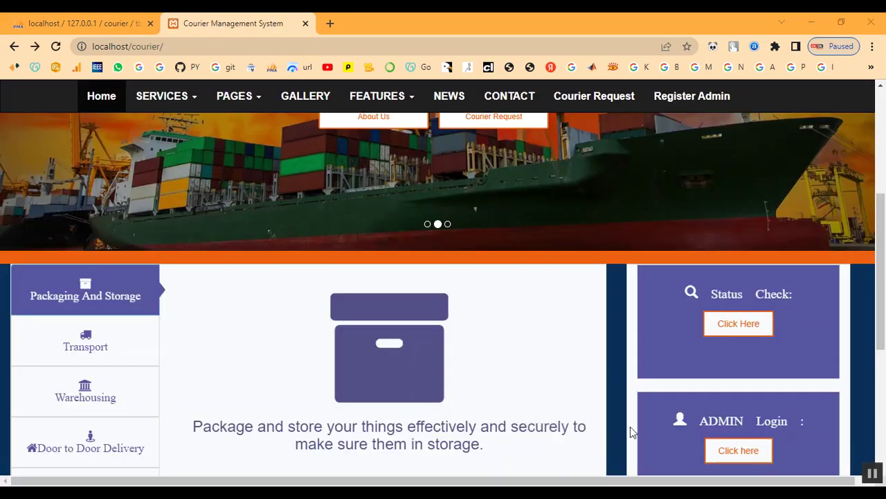
{"action": "left_click", "coordinate": [740, 324]}
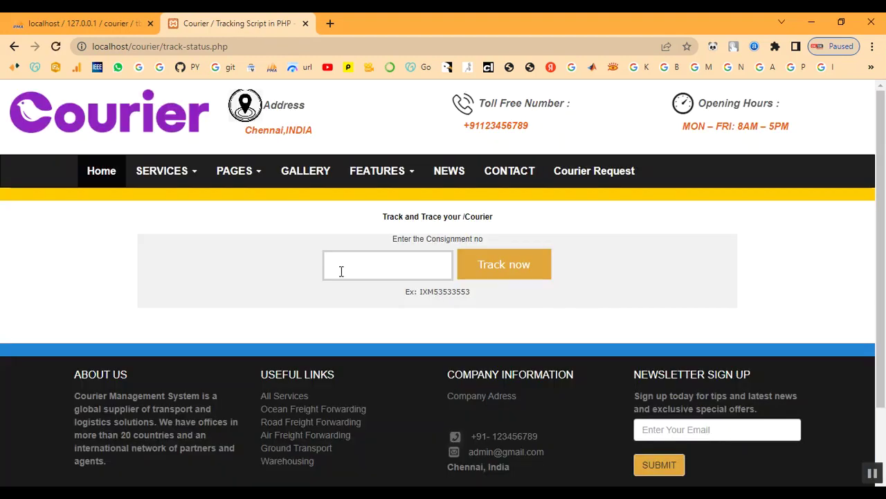
{"action": "right_click", "coordinate": [346, 267]}
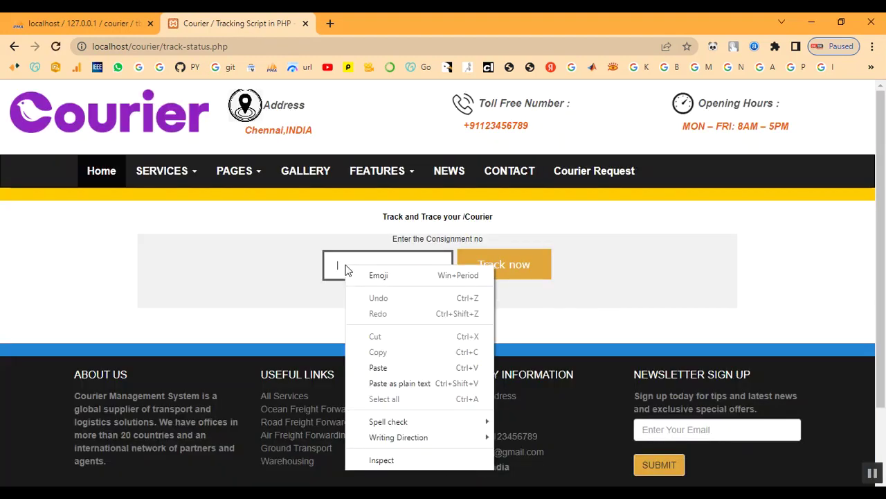
{"action": "left_click", "coordinate": [378, 367]}
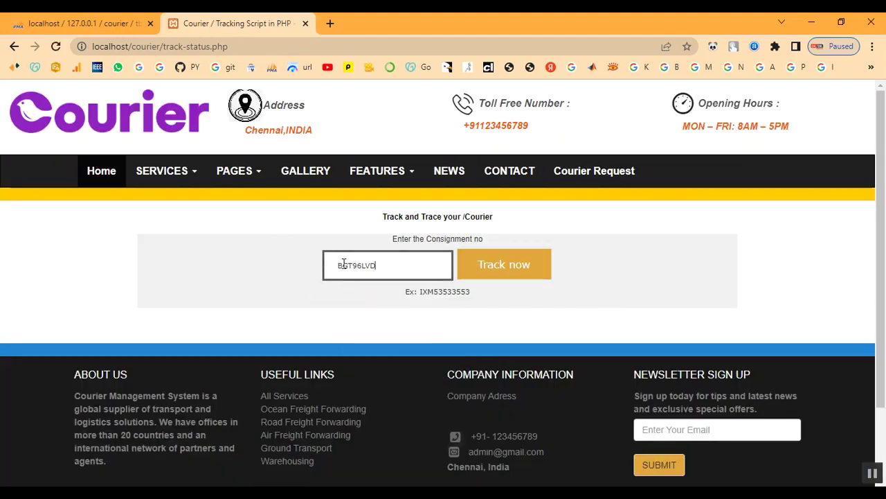
{"action": "left_click_drag", "start_coordinate": [337, 266], "coordinate": [386, 266]}
{"action": "left_click", "coordinate": [388, 266]}
{"action": "left_click", "coordinate": [504, 270]}
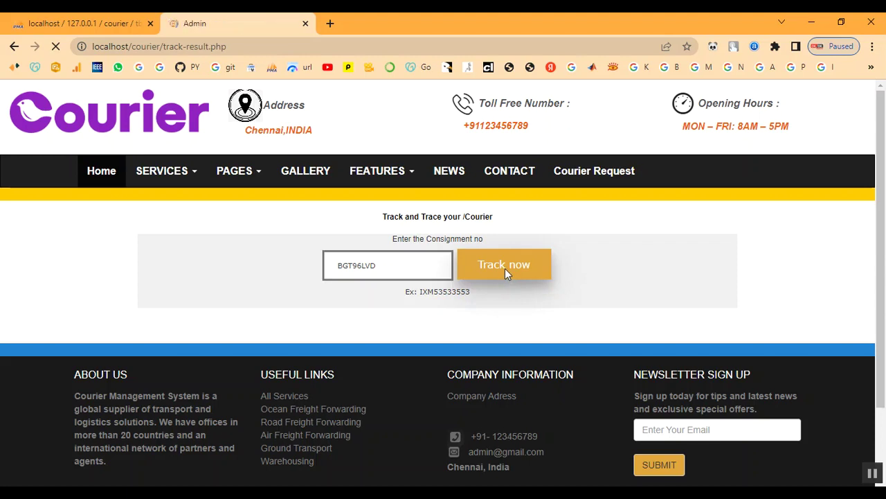
Step: Review the shipment details, confirming status Landed and the 'Your Parcel Reached Sucessfully' comment
{"action": "left_click_drag", "start_coordinate": [140, 228], "coordinate": [317, 261]}
{"action": "left_click", "coordinate": [320, 262]}
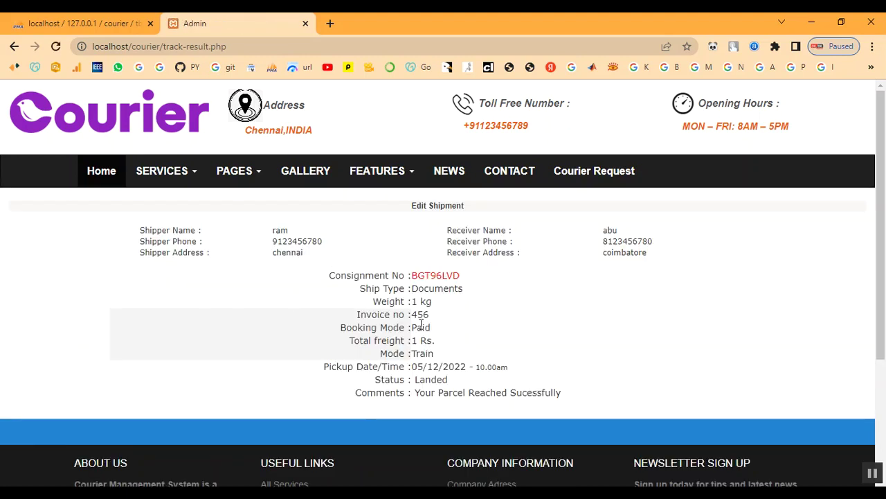
{"action": "left_click_drag", "start_coordinate": [351, 295], "coordinate": [519, 296]}
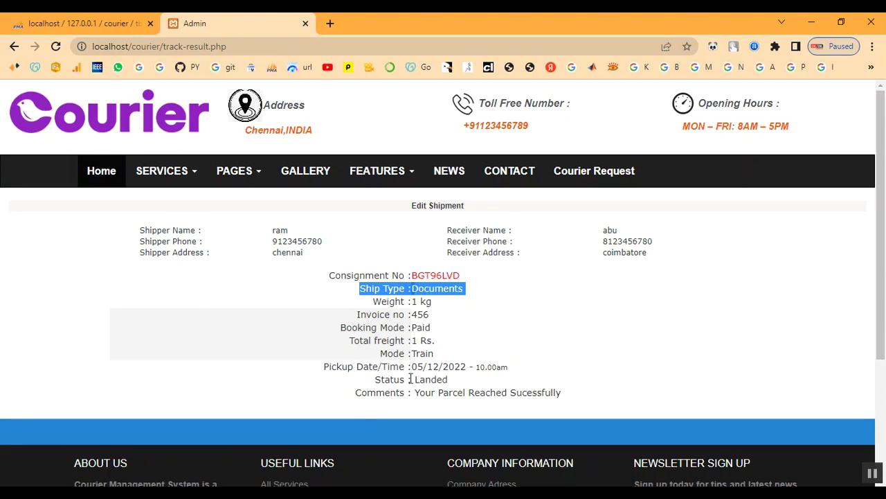
{"action": "left_click_drag", "start_coordinate": [416, 382], "coordinate": [452, 388]}
{"action": "left_click", "coordinate": [459, 388]}
{"action": "scroll", "coordinate": [459, 384], "scroll_direction": "down", "scroll_amount": 3}
{"action": "scroll", "coordinate": [459, 383], "scroll_direction": "up", "scroll_amount": 3}
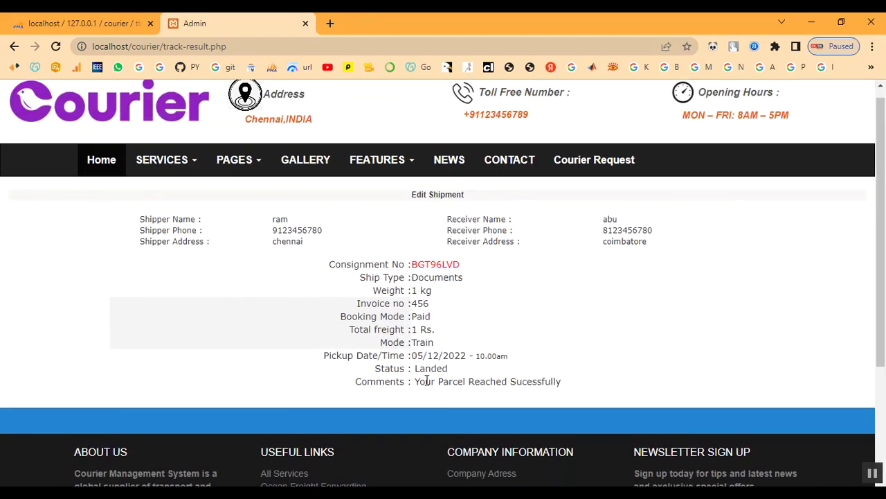
{"action": "left_click_drag", "start_coordinate": [421, 380], "coordinate": [584, 389]}
{"action": "left_click", "coordinate": [584, 390]}
{"action": "scroll", "coordinate": [584, 390], "scroll_direction": "up", "scroll_amount": 1}
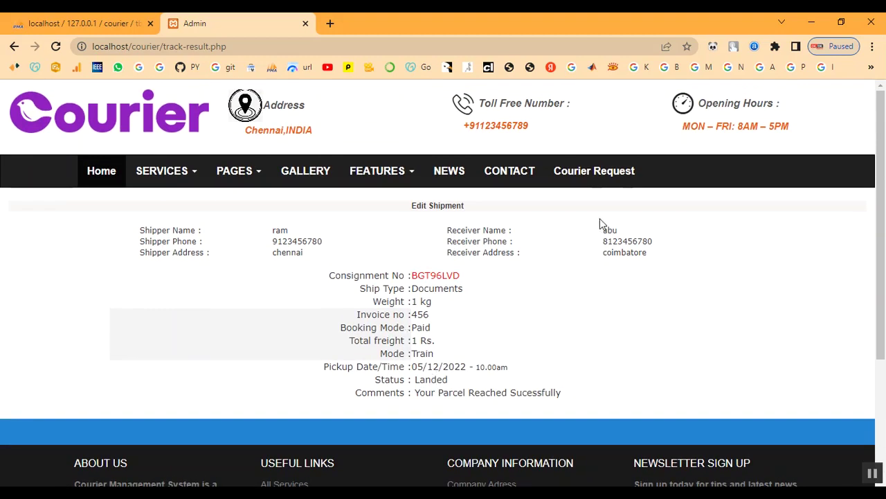
{"action": "left_click", "coordinate": [103, 179]}
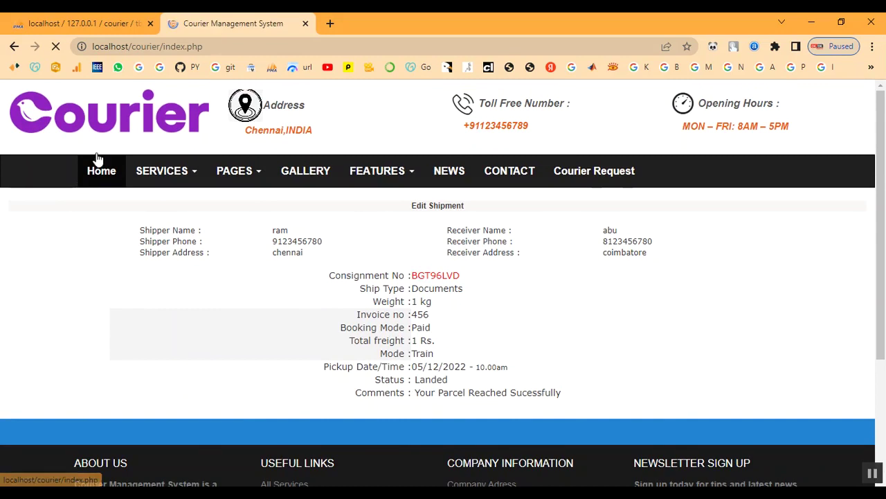
Step: Open the administrator login page and clear the wrongly uppercased username
{"action": "scroll", "coordinate": [620, 268], "scroll_direction": "down", "scroll_amount": 5}
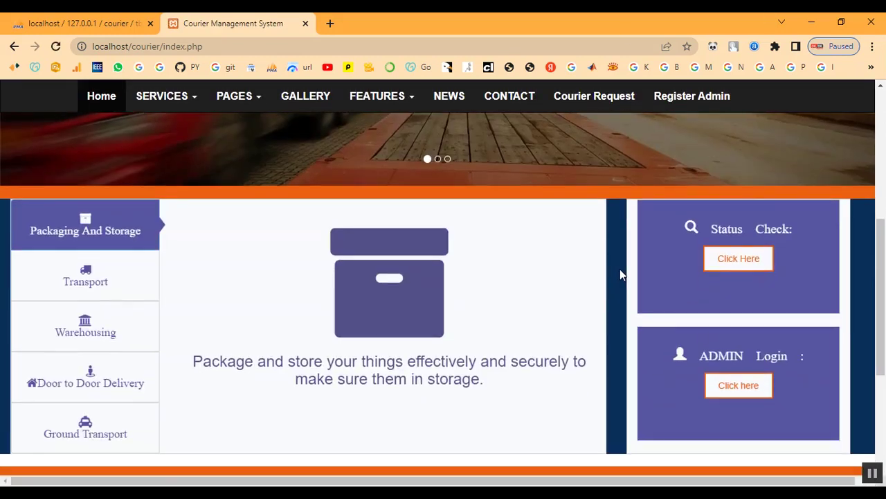
{"action": "left_click", "coordinate": [738, 389]}
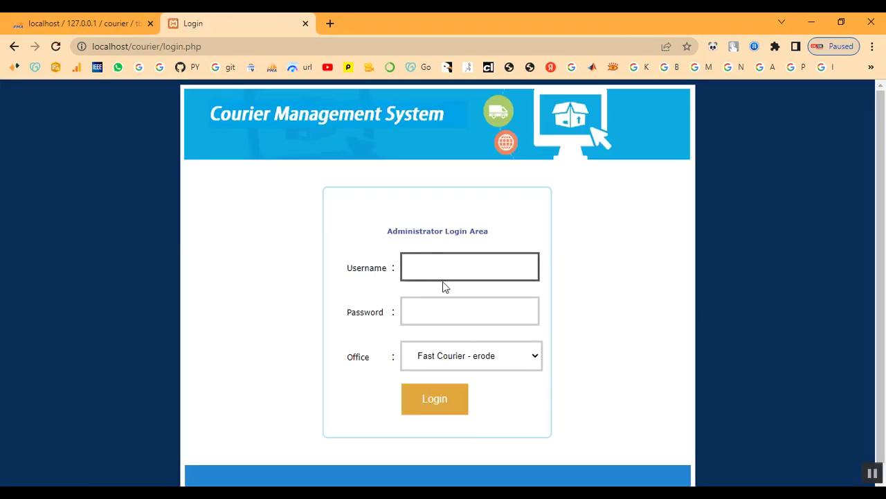
{"action": "left_click", "coordinate": [440, 274]}
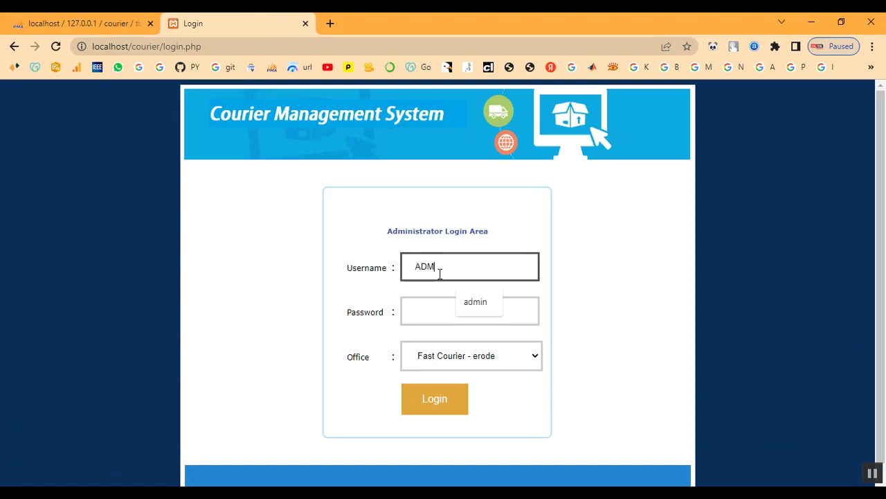
{"action": "key", "text": "Tab"}
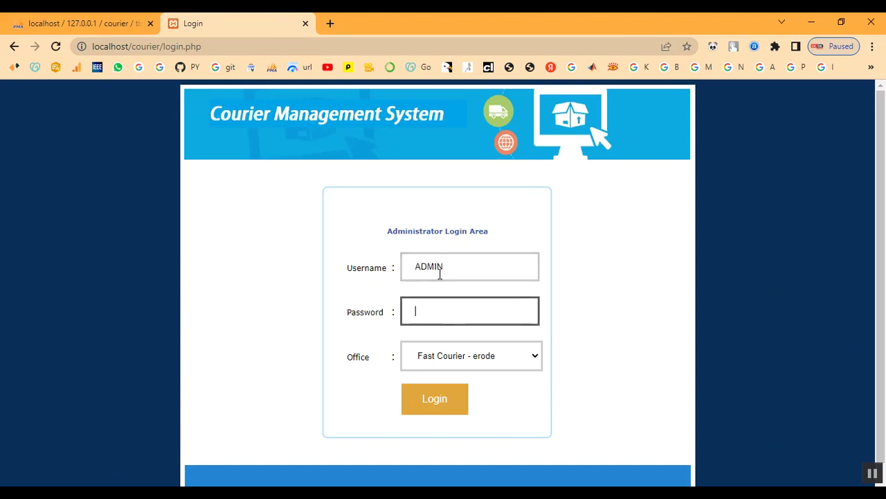
{"action": "left_click_drag", "start_coordinate": [448, 264], "coordinate": [344, 263]}
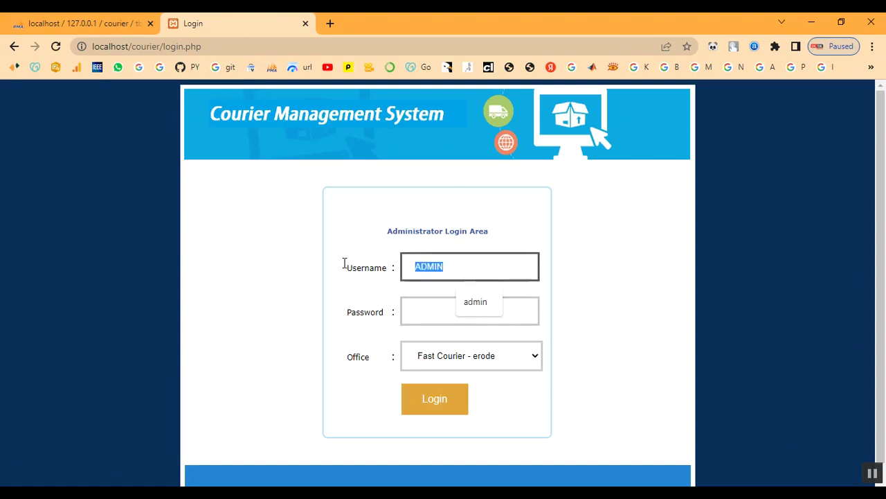
{"action": "key", "text": "BackSpace"}
{"action": "key", "text": "Tab"}
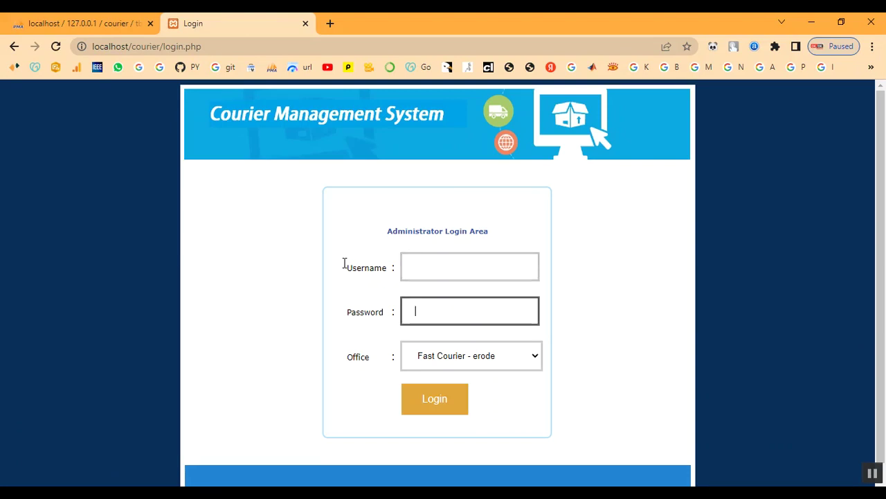
{"action": "left_click", "coordinate": [439, 267]}
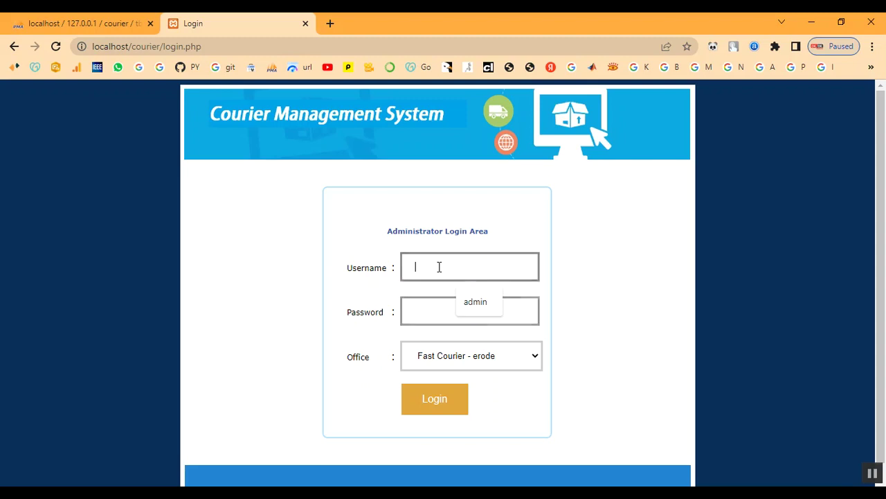
Step: Log in with username 'admin' and the Fast Courier chennai office selected
{"action": "type", "text": "admin"}
{"action": "key", "text": "Tab"}
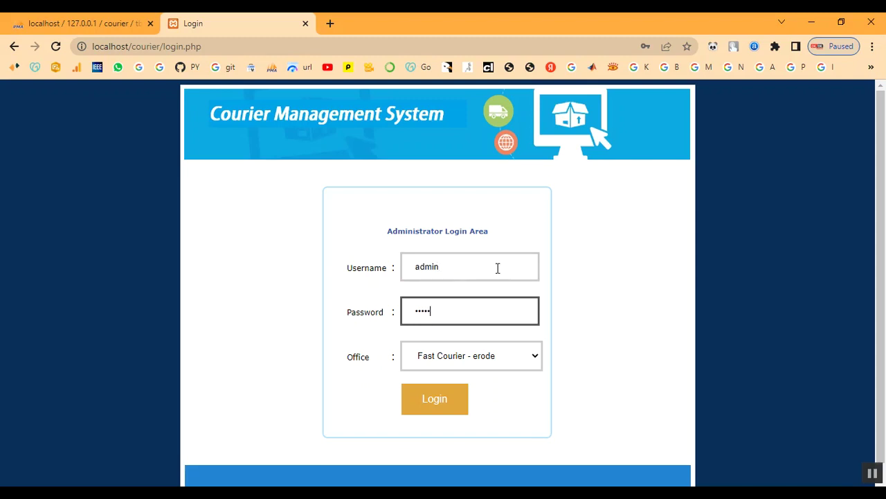
{"action": "left_click", "coordinate": [477, 362]}
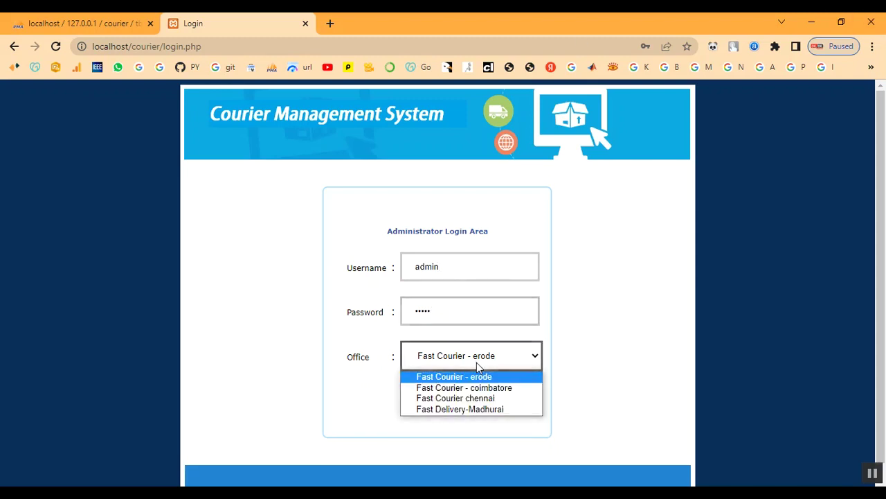
{"action": "left_click", "coordinate": [478, 398]}
{"action": "left_click", "coordinate": [455, 412]}
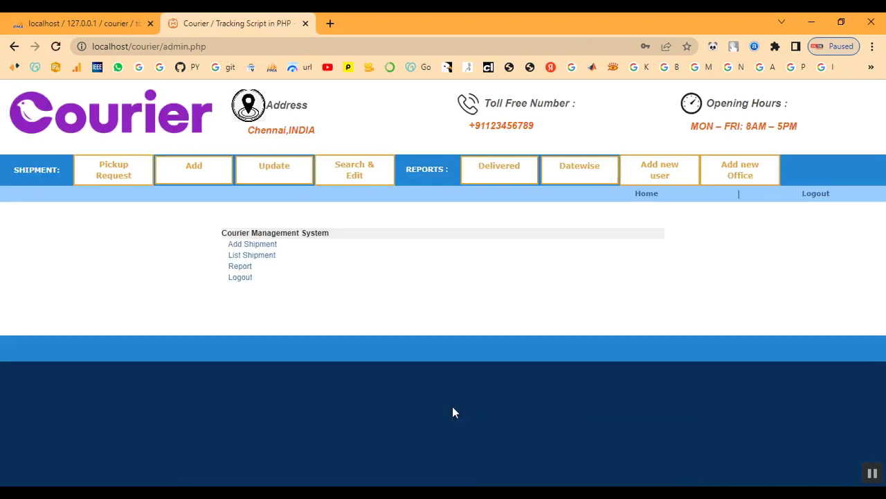
Step: Open shipment BGT96LVD from the list of shipments awaiting update
{"action": "left_click", "coordinate": [270, 183]}
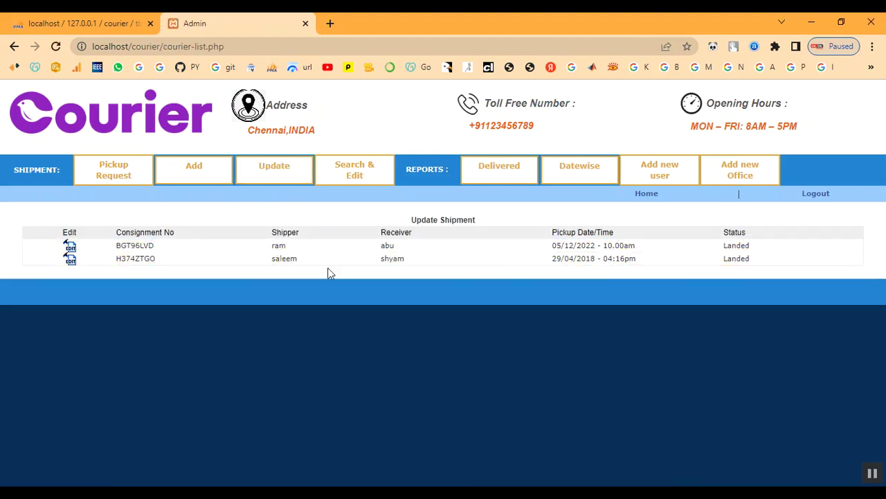
{"action": "left_click", "coordinate": [70, 245]}
{"action": "scroll", "coordinate": [427, 355], "scroll_direction": "down", "scroll_amount": 2}
{"action": "scroll", "coordinate": [519, 322], "scroll_direction": "up", "scroll_amount": 2}
Step: Check the Delivered and Datewise reports, then return to the Update shipment list
{"action": "left_click", "coordinate": [512, 179]}
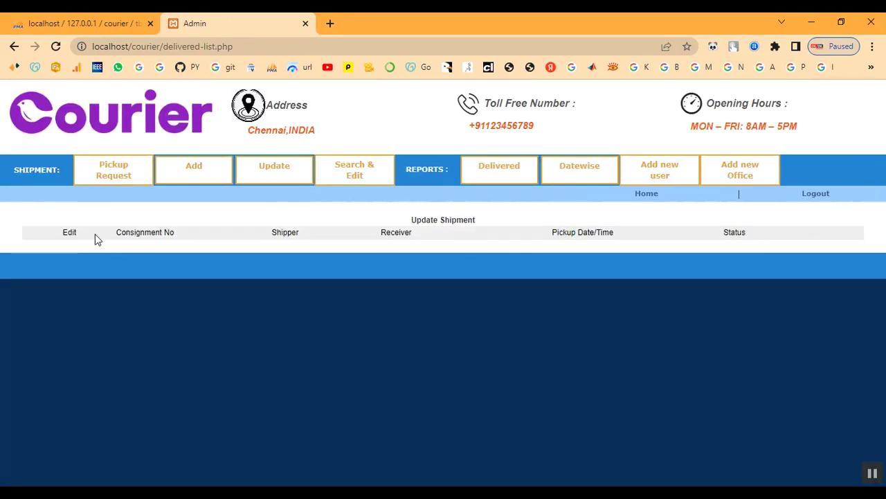
{"action": "left_click", "coordinate": [590, 180]}
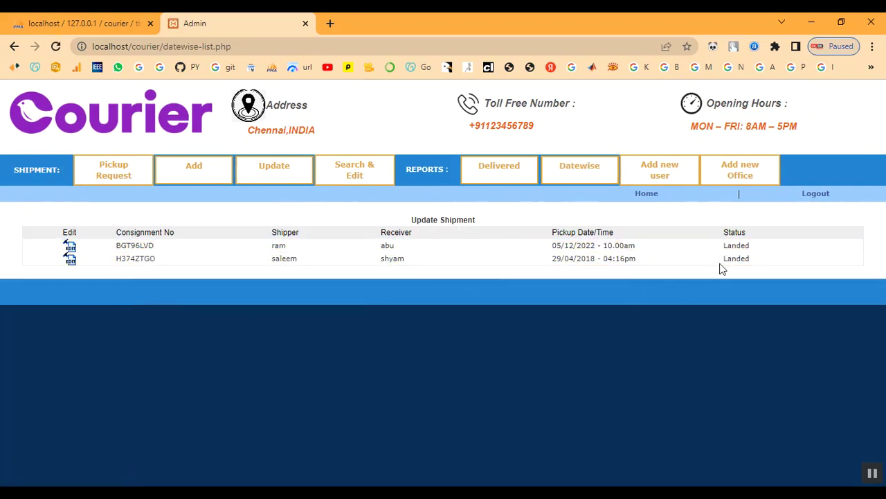
{"action": "left_click", "coordinate": [483, 179]}
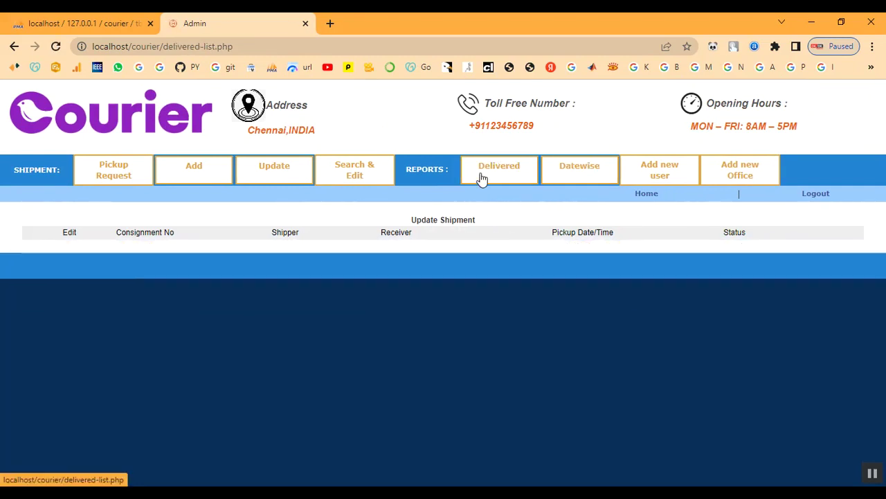
{"action": "left_click", "coordinate": [296, 187]}
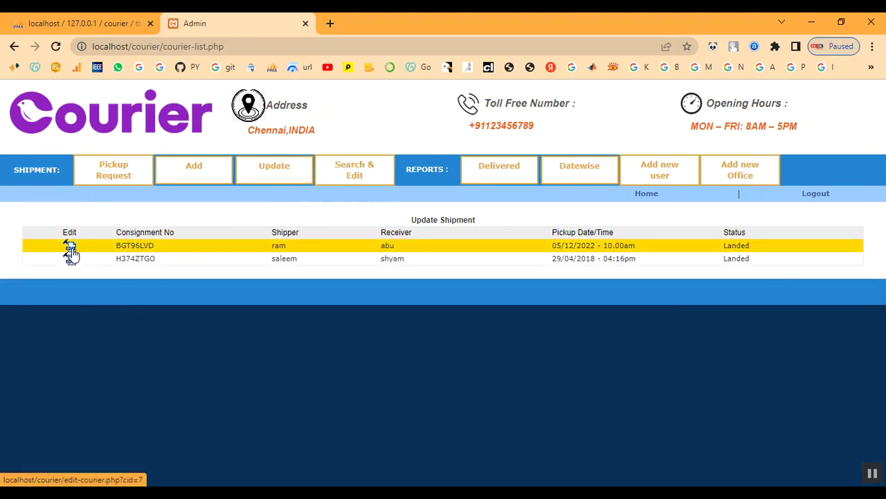
Step: Mark shipment BGT96LVD as Delivered and confirm the status-changed message
{"action": "left_click", "coordinate": [70, 249]}
{"action": "scroll", "coordinate": [449, 388], "scroll_direction": "down", "scroll_amount": 3}
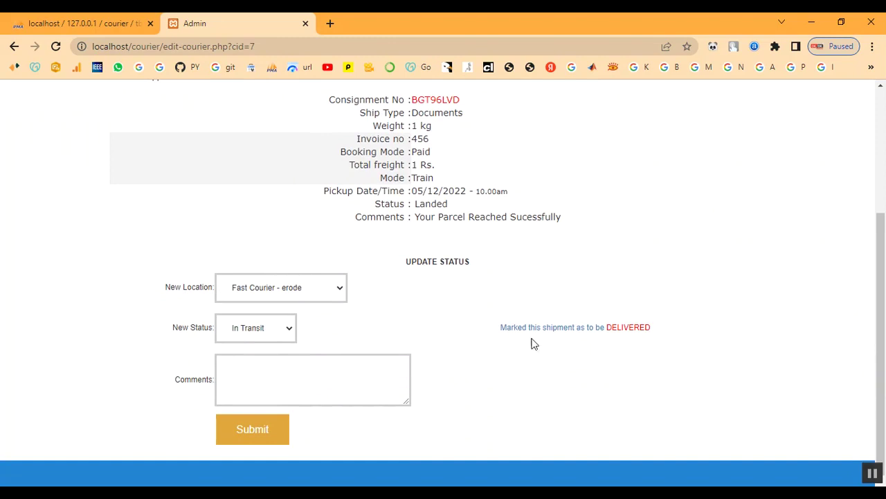
{"action": "left_click", "coordinate": [603, 328]}
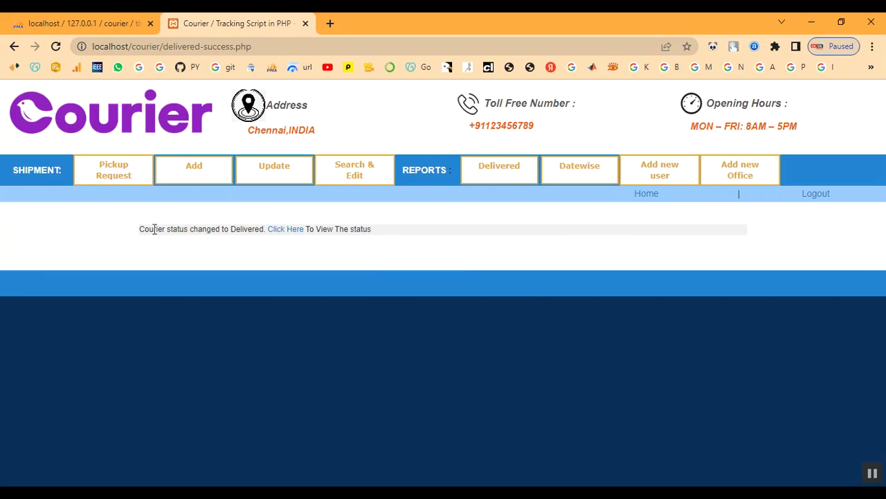
{"action": "left_click_drag", "start_coordinate": [143, 229], "coordinate": [409, 237]}
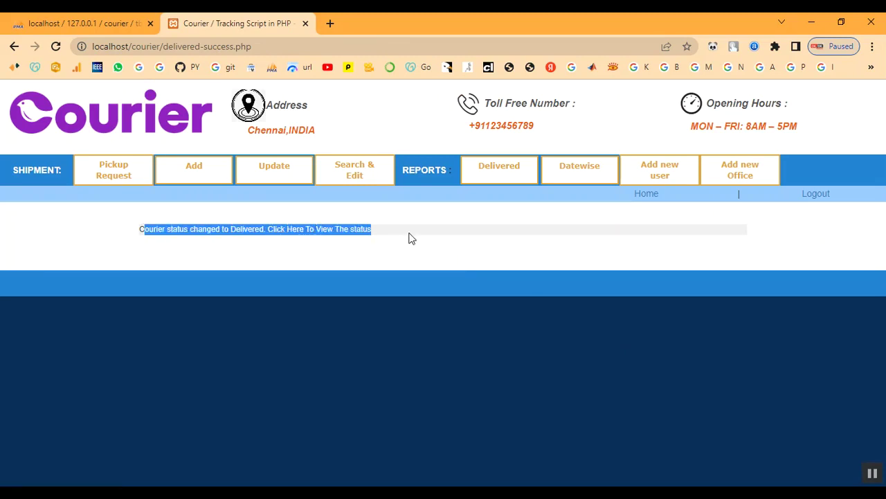
{"action": "left_click", "coordinate": [412, 238]}
Step: Verify BGT96LVD appears as Delivered in the Delivered report, then return to the Update list
{"action": "left_click", "coordinate": [506, 177]}
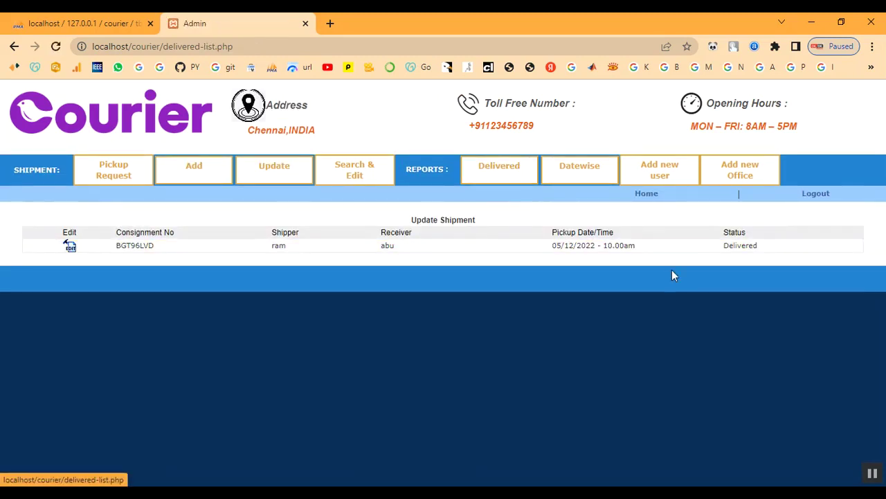
{"action": "triple_click", "coordinate": [760, 244]}
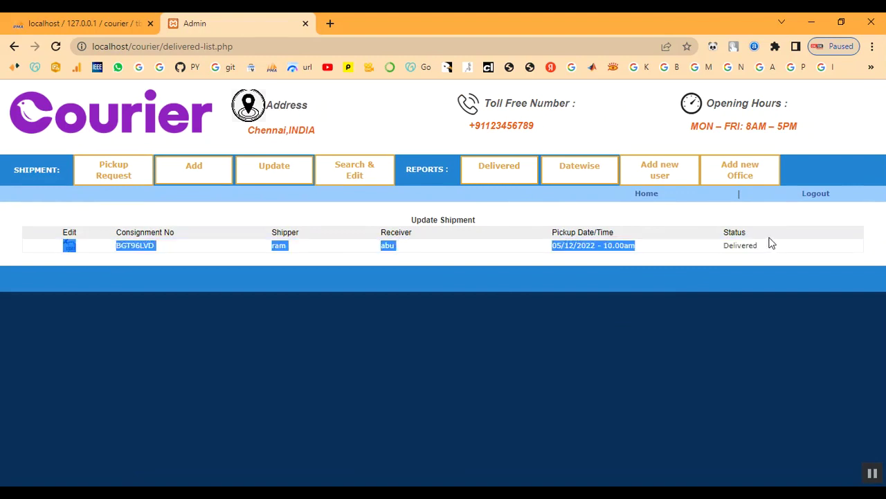
{"action": "left_click", "coordinate": [767, 259]}
{"action": "left_click_drag", "start_coordinate": [274, 245], "coordinate": [782, 249]}
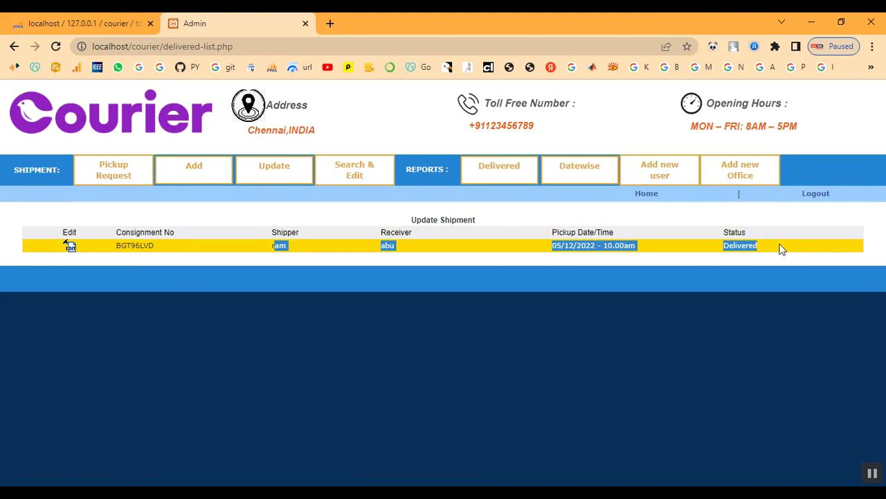
{"action": "left_click", "coordinate": [272, 174]}
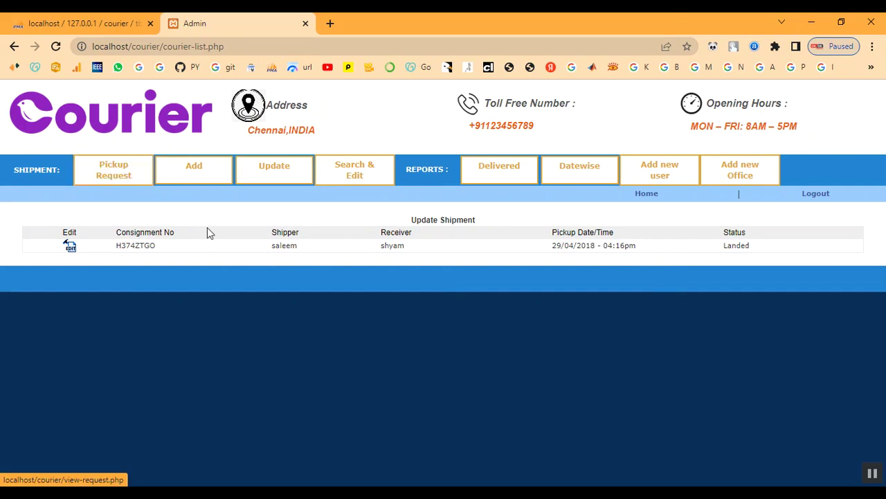
Step: Look over the new admin user registration form, then go back
{"action": "left_click", "coordinate": [670, 170]}
{"action": "scroll", "coordinate": [592, 286], "scroll_direction": "down", "scroll_amount": 2}
{"action": "scroll", "coordinate": [590, 280], "scroll_direction": "down", "scroll_amount": 2}
{"action": "scroll", "coordinate": [590, 284], "scroll_direction": "up", "scroll_amount": 4}
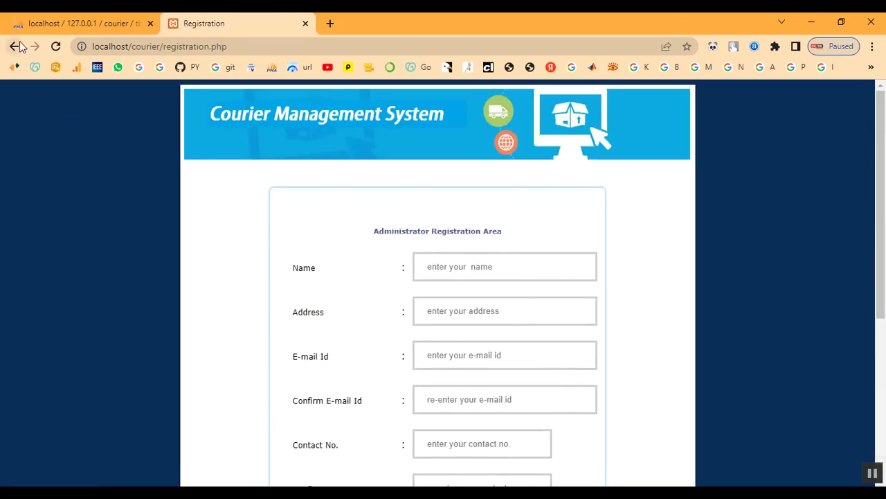
{"action": "left_click", "coordinate": [15, 47]}
Step: Bring up the blank Add New Office Manager form
{"action": "left_click", "coordinate": [740, 183]}
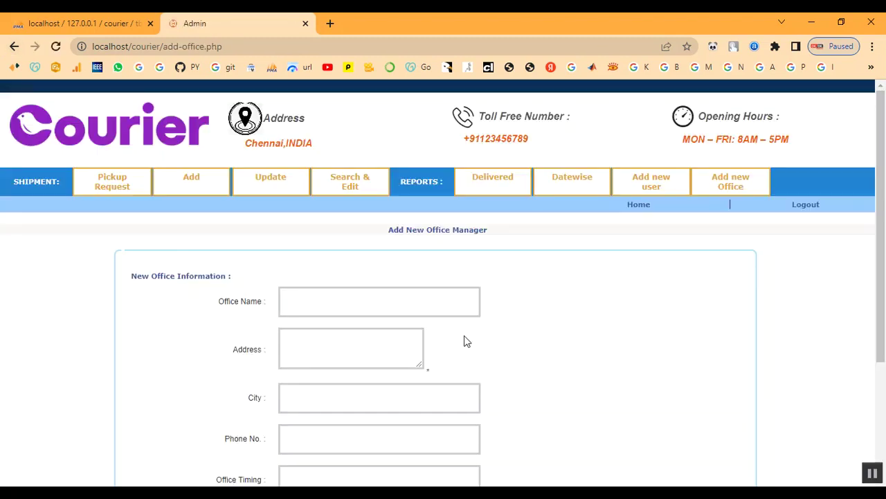
{"action": "scroll", "coordinate": [463, 339], "scroll_direction": "down", "scroll_amount": 3}
{"action": "scroll", "coordinate": [467, 326], "scroll_direction": "up", "scroll_amount": 3}
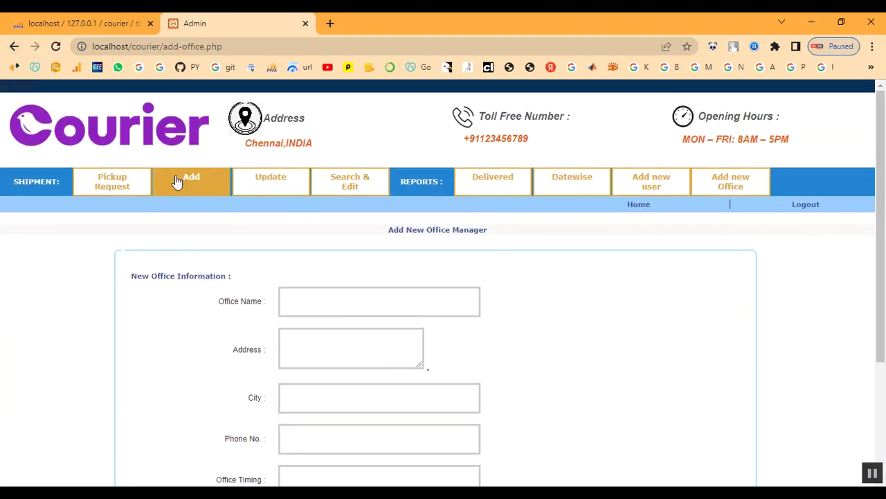
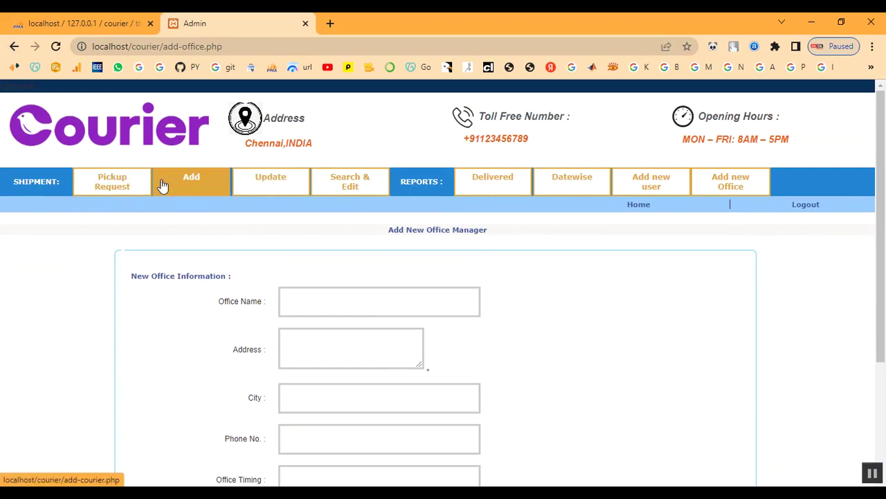
Step: Go back to the admin home menu and open the list of all shipments
{"action": "left_click", "coordinate": [14, 47]}
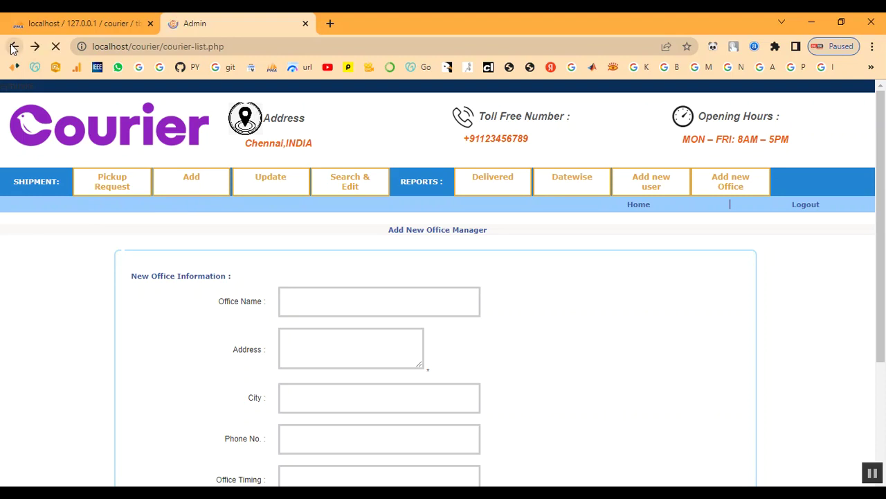
{"action": "left_click", "coordinate": [13, 46]}
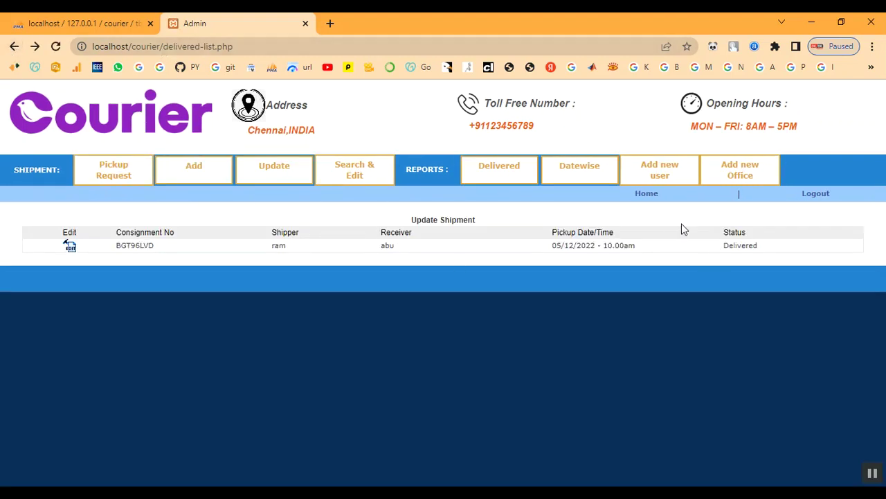
{"action": "left_click", "coordinate": [649, 197]}
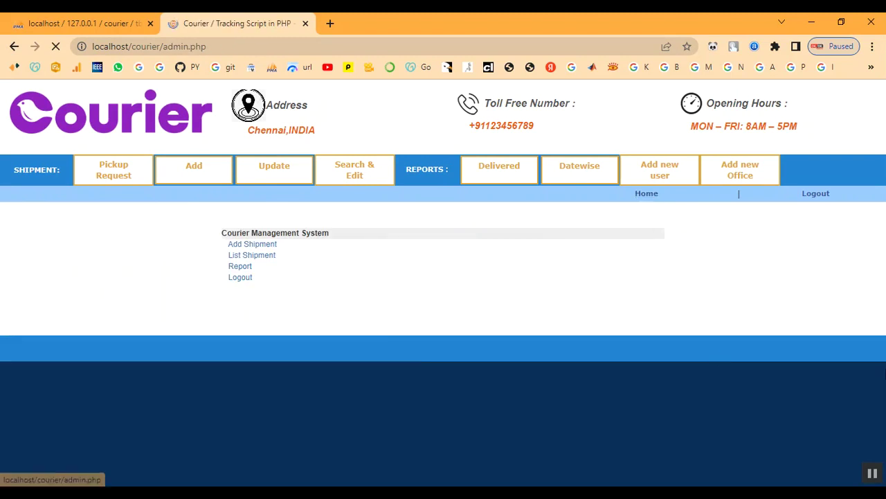
{"action": "left_click", "coordinate": [253, 256]}
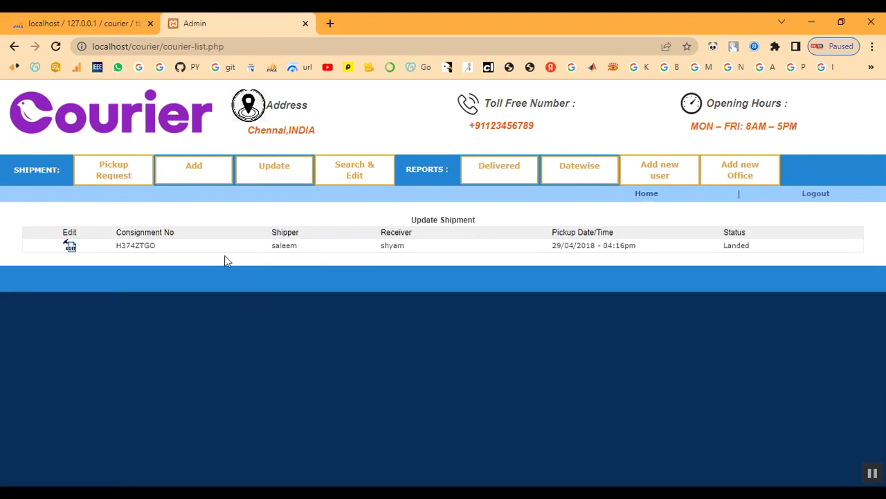
Step: View the Delivered Report under Reports, then return to the admin home menu
{"action": "left_click", "coordinate": [639, 197]}
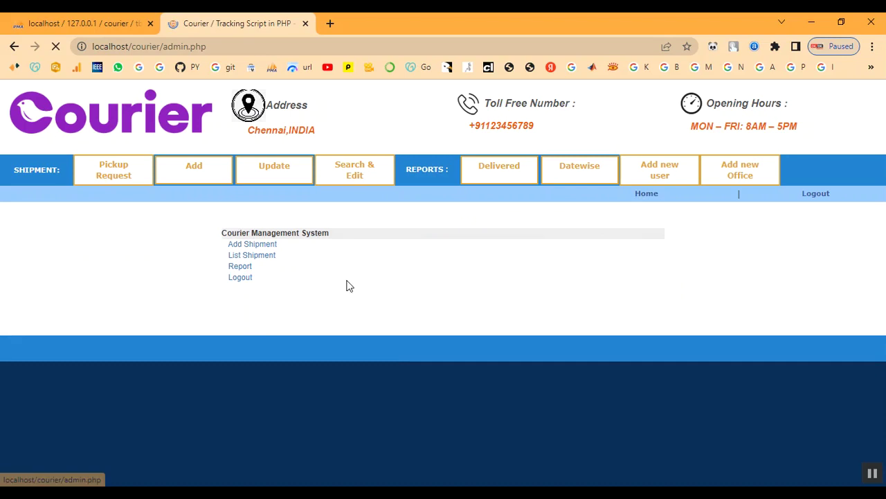
{"action": "left_click", "coordinate": [244, 269]}
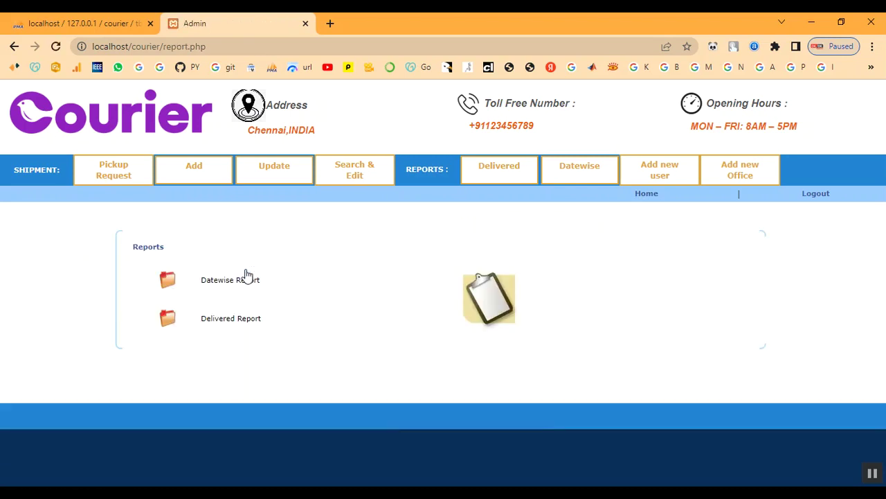
{"action": "left_click", "coordinate": [225, 320]}
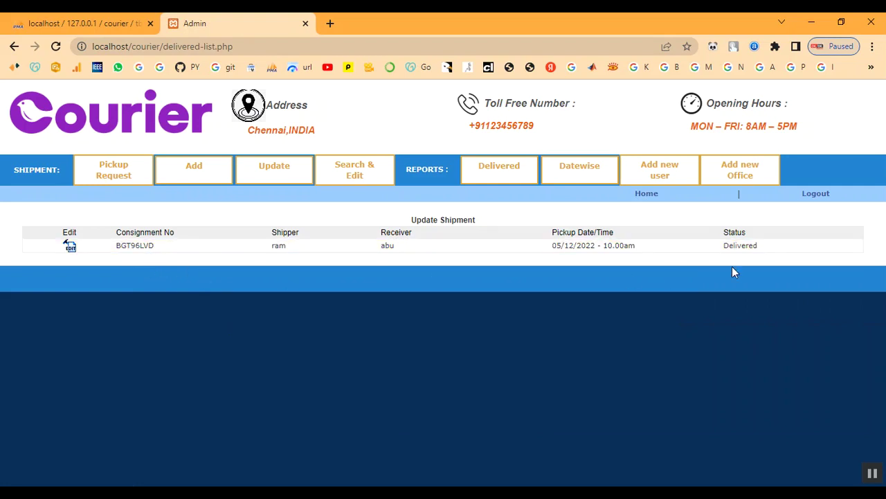
{"action": "left_click", "coordinate": [646, 195]}
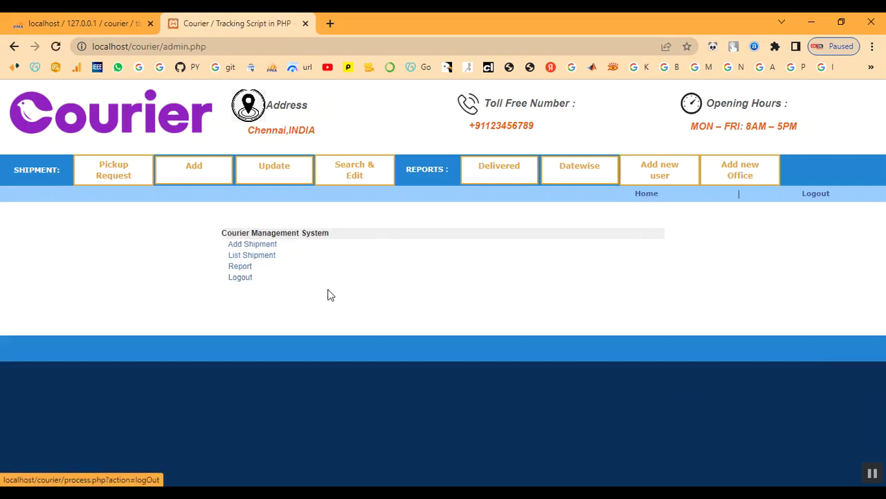
Step: Log out, then load the public home page by removing login.php from the address
{"action": "left_click", "coordinate": [807, 197]}
{"action": "scroll", "coordinate": [447, 175], "scroll_direction": "up", "scroll_amount": 1}
{"action": "left_click_drag", "start_coordinate": [165, 46], "coordinate": [228, 54]}
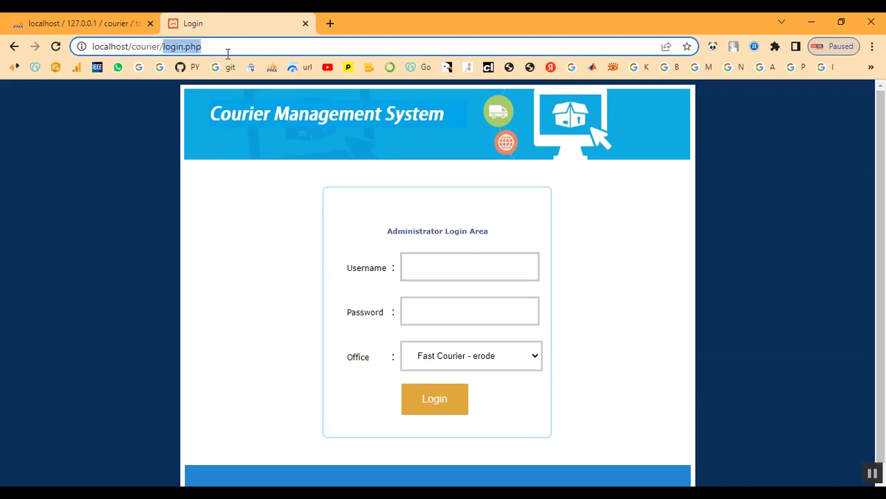
{"action": "key", "text": "BackSpace"}
{"action": "key", "text": "Return"}
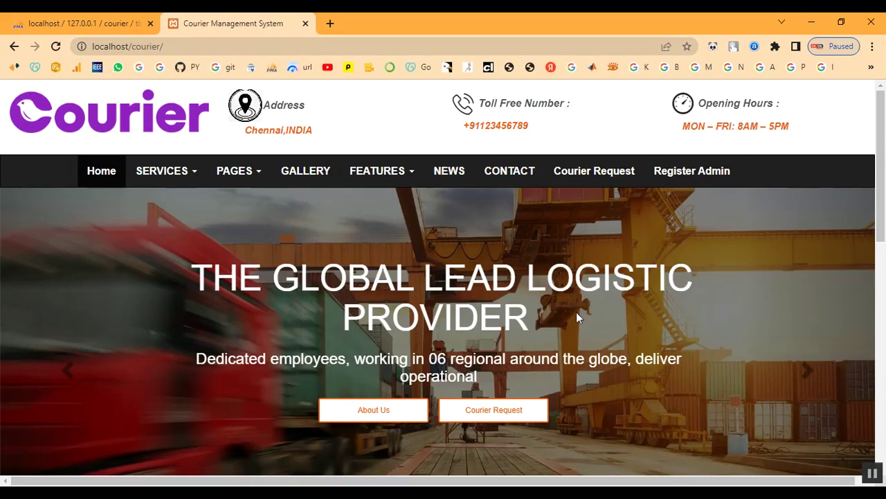
Step: On the Status Check page, fill in consignment number BGT96LVD from saved suggestions
{"action": "scroll", "coordinate": [576, 311], "scroll_direction": "down", "scroll_amount": 4}
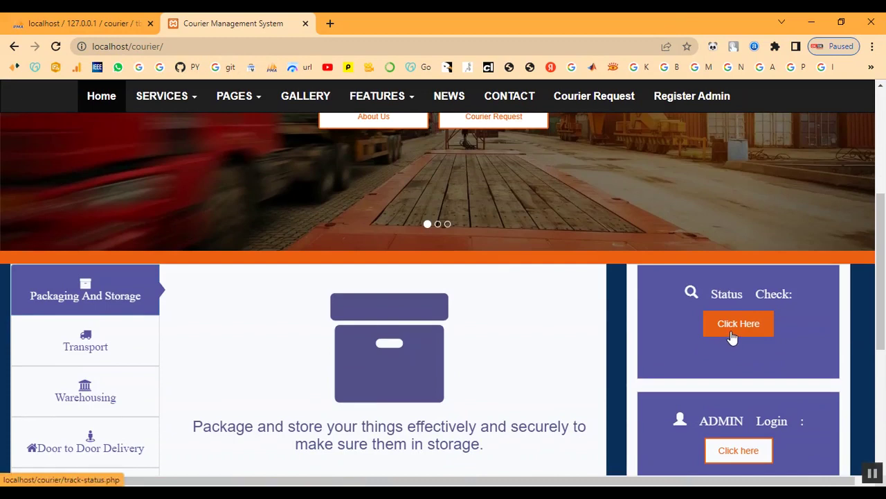
{"action": "left_click", "coordinate": [732, 337]}
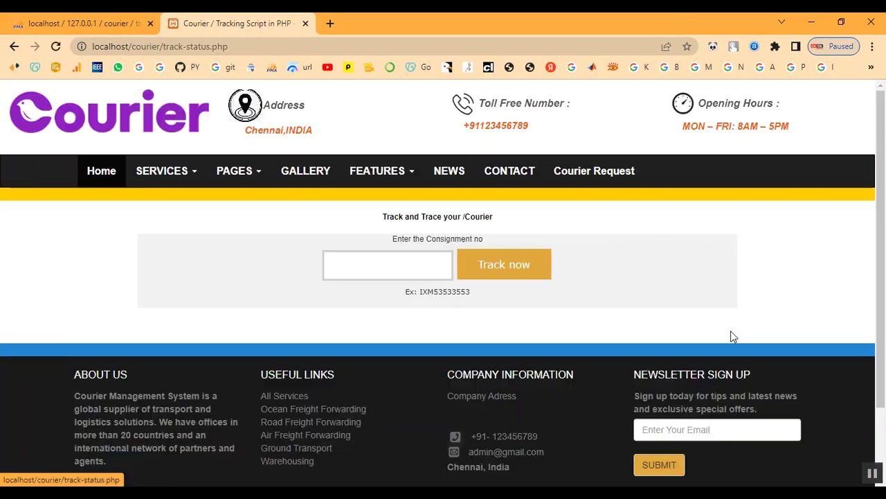
{"action": "left_click", "coordinate": [361, 258]}
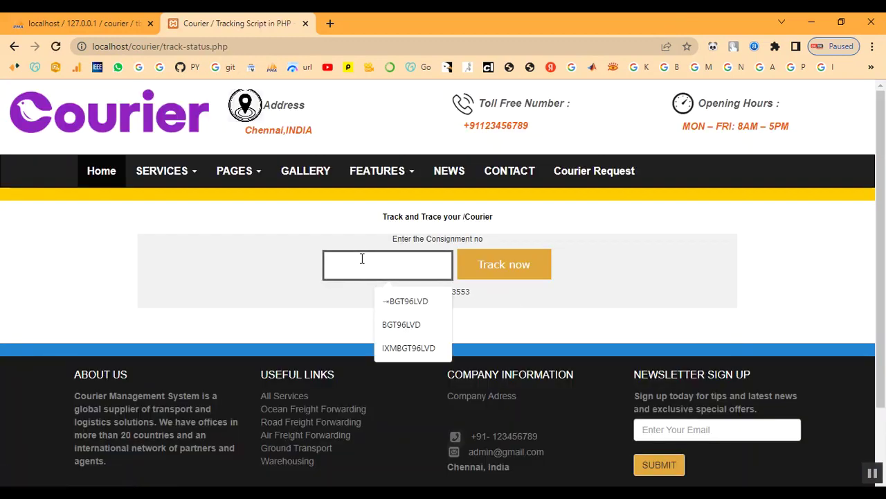
{"action": "key", "text": "Down"}
{"action": "key", "text": "Return"}
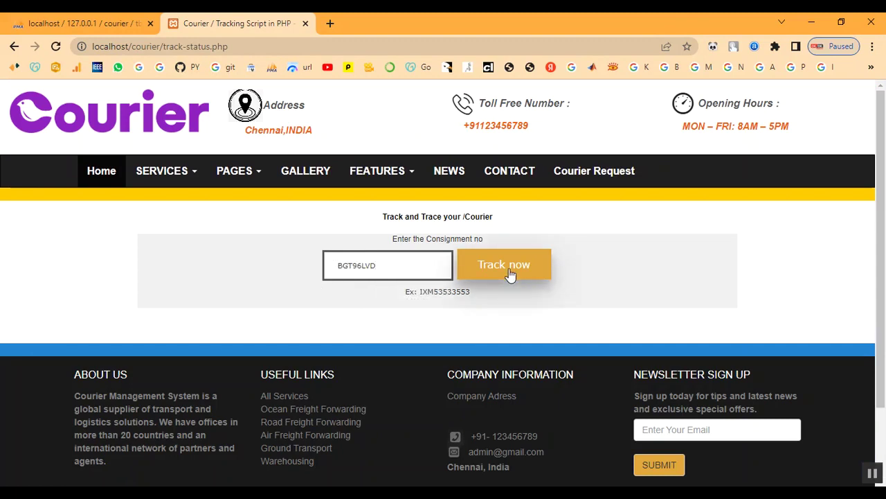
{"action": "left_click", "coordinate": [390, 270]}
Step: Return to the public home page and go to the administrator login page
{"action": "left_click", "coordinate": [108, 179]}
{"action": "scroll", "coordinate": [588, 331], "scroll_direction": "down", "scroll_amount": 3}
{"action": "scroll", "coordinate": [618, 334], "scroll_direction": "down", "scroll_amount": 1}
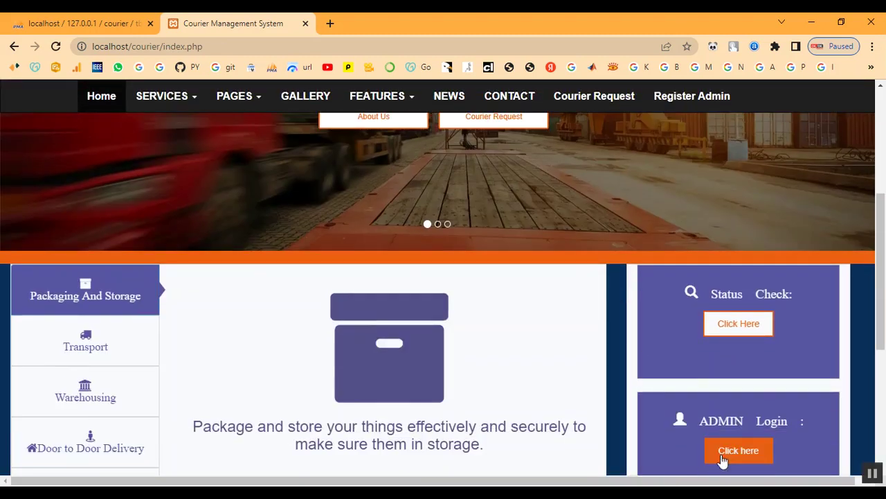
{"action": "left_click", "coordinate": [720, 449]}
Step: Log in as administrator with saved credentials and an office, then view the Delivered report
{"action": "left_click", "coordinate": [447, 272]}
{"action": "left_click", "coordinate": [475, 302]}
{"action": "left_click", "coordinate": [499, 322]}
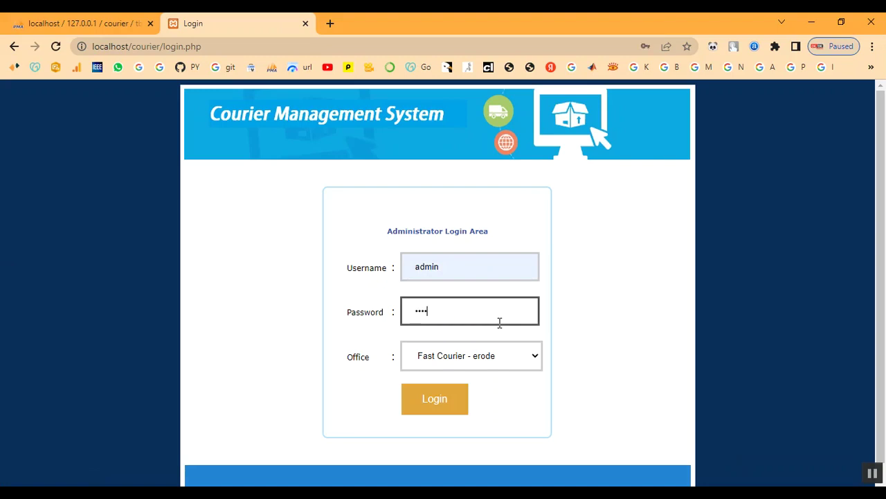
{"action": "left_click", "coordinate": [496, 370]}
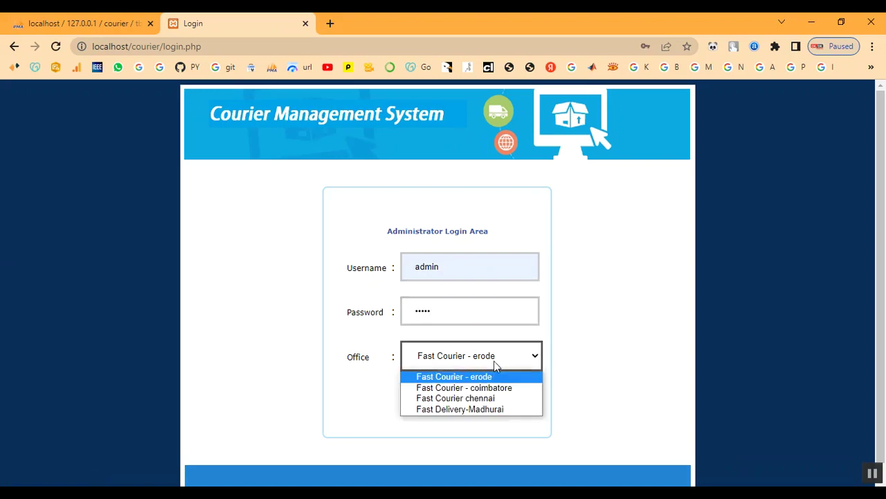
{"action": "left_click", "coordinate": [484, 396]}
{"action": "left_click", "coordinate": [461, 403]}
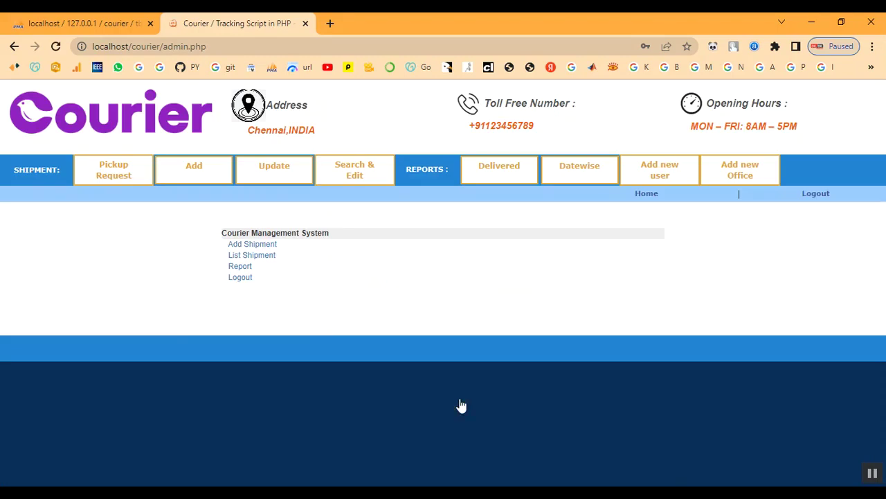
{"action": "left_click", "coordinate": [505, 184]}
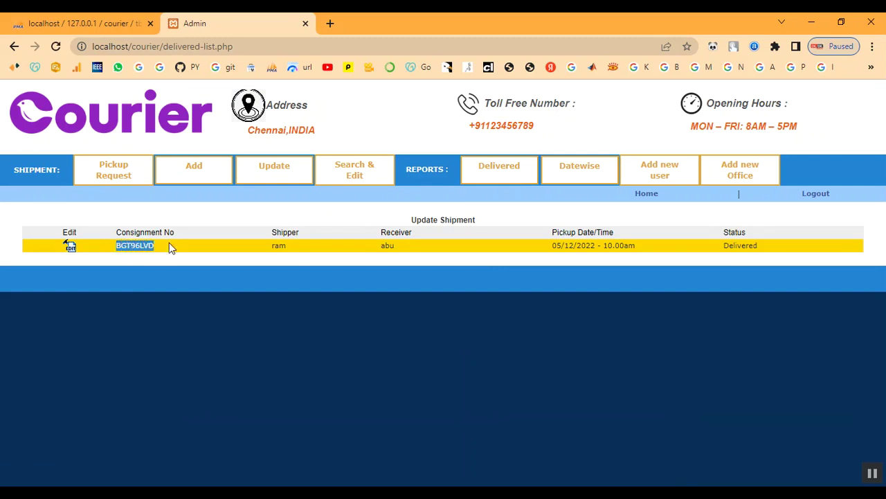
Step: Open the Add Shipment form and look at the generated consignment number 9FL9KRFA
{"action": "left_click", "coordinate": [176, 222]}
{"action": "left_click_drag", "start_coordinate": [117, 232], "coordinate": [163, 232]}
{"action": "left_click", "coordinate": [212, 171]}
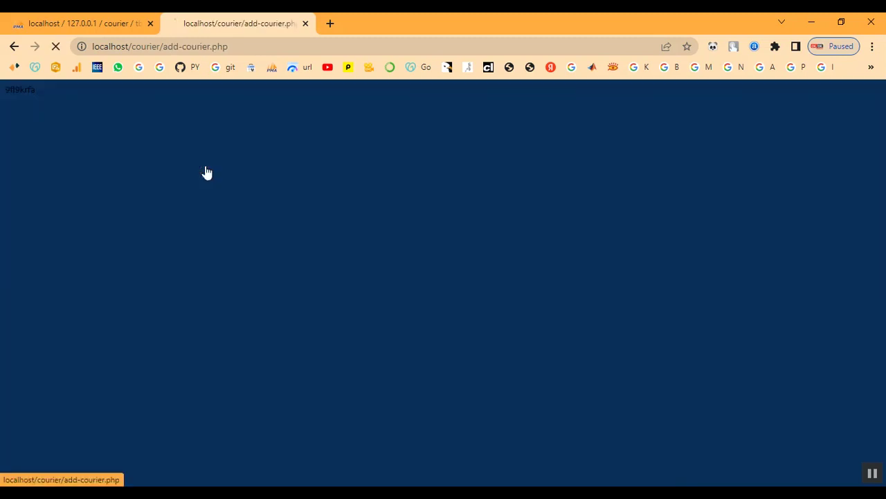
{"action": "scroll", "coordinate": [298, 304], "scroll_direction": "down", "scroll_amount": 3}
{"action": "scroll", "coordinate": [308, 315], "scroll_direction": "down", "scroll_amount": 3}
{"action": "left_click_drag", "start_coordinate": [286, 232], "coordinate": [360, 227]}
{"action": "left_click", "coordinate": [331, 230]}
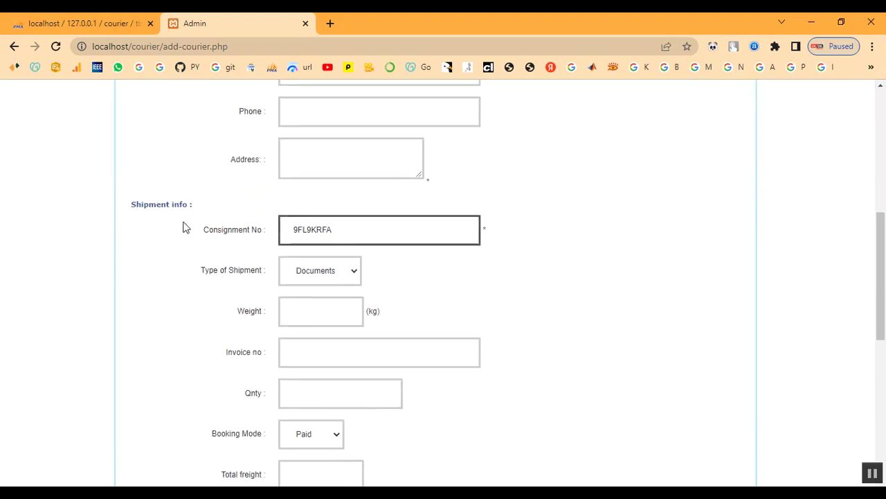
Step: Log out of the admin area and select login.php in the address bar
{"action": "left_click_drag", "start_coordinate": [209, 227], "coordinate": [259, 212]}
{"action": "left_click", "coordinate": [259, 207]}
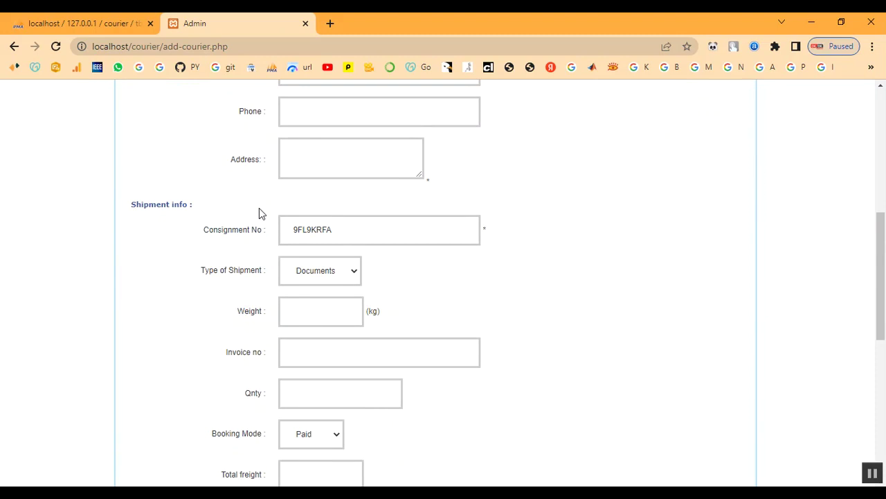
{"action": "scroll", "coordinate": [259, 207], "scroll_direction": "up", "scroll_amount": 5}
{"action": "scroll", "coordinate": [259, 217], "scroll_direction": "up", "scroll_amount": 1}
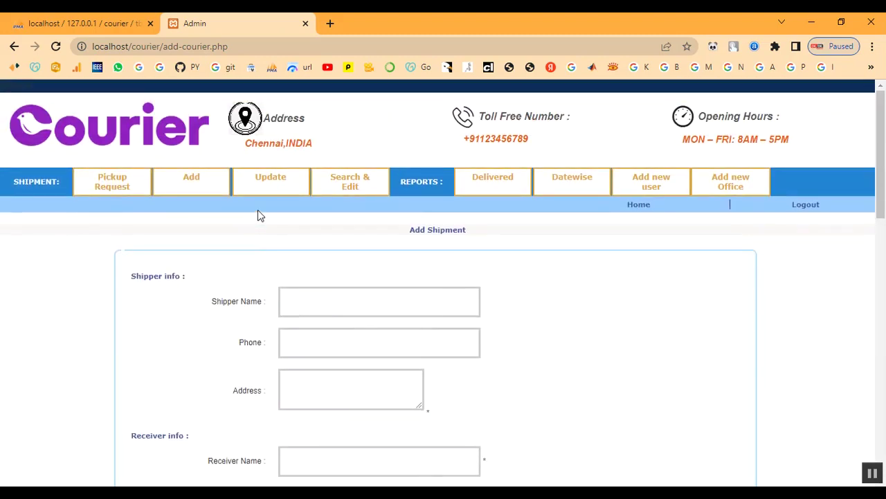
{"action": "left_click", "coordinate": [807, 205]}
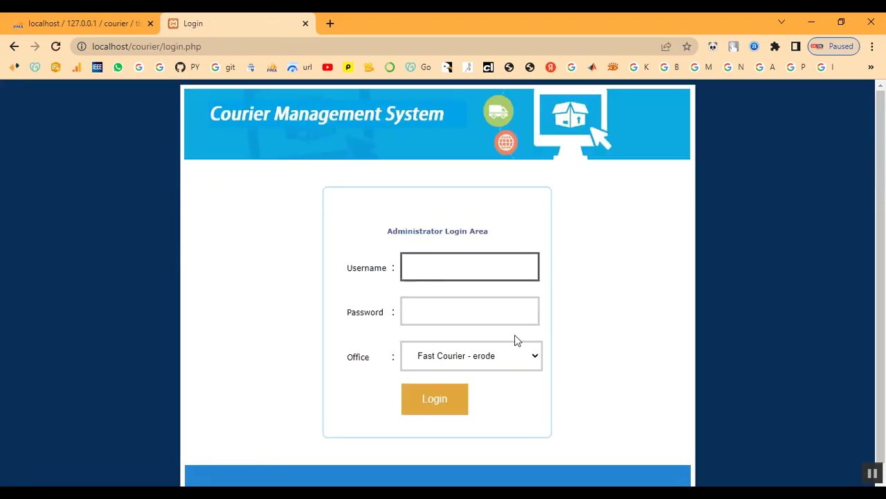
{"action": "left_click_drag", "start_coordinate": [163, 46], "coordinate": [263, 49]}
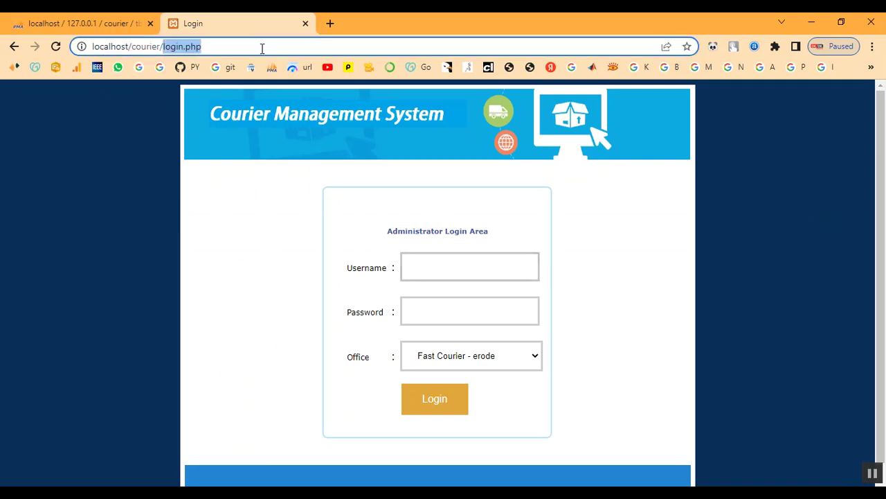
Step: Load the public home page without login.php and open the Status Check tracking page
{"action": "key", "text": "BackSpace"}
{"action": "key", "text": "Return"}
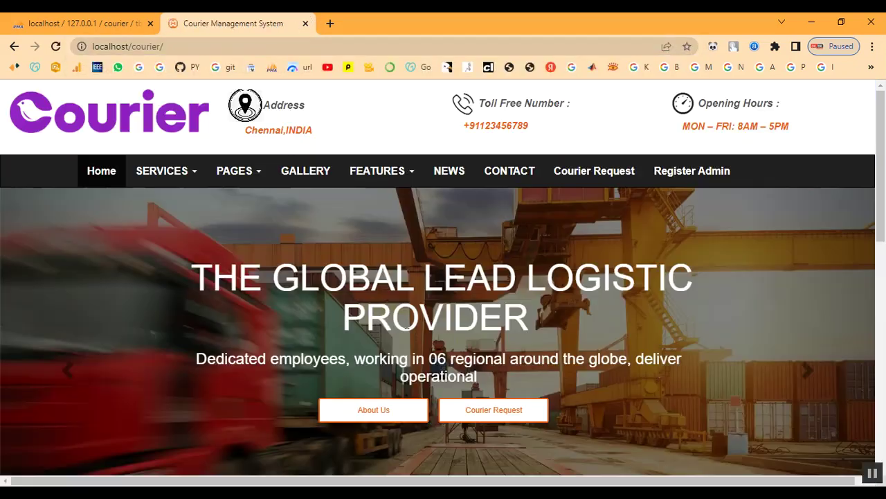
{"action": "scroll", "coordinate": [479, 365], "scroll_direction": "down", "scroll_amount": 2}
{"action": "scroll", "coordinate": [479, 365], "scroll_direction": "down", "scroll_amount": 3}
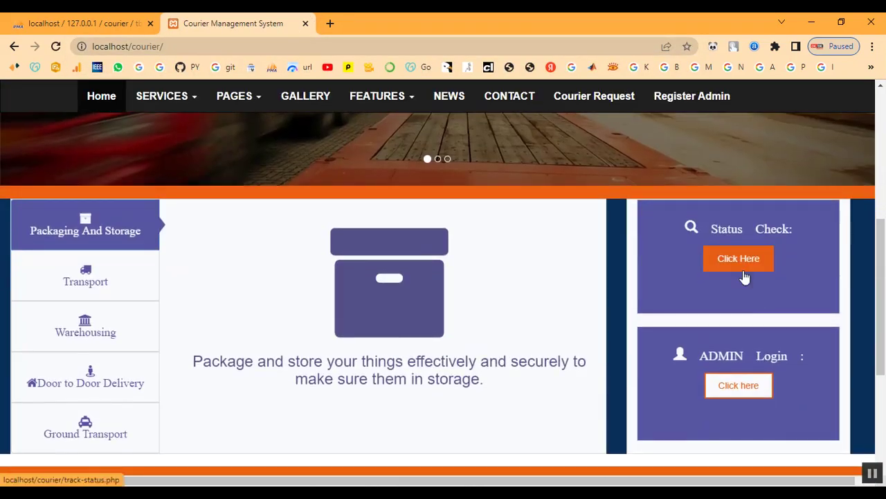
{"action": "left_click", "coordinate": [743, 269]}
{"action": "left_click", "coordinate": [402, 268]}
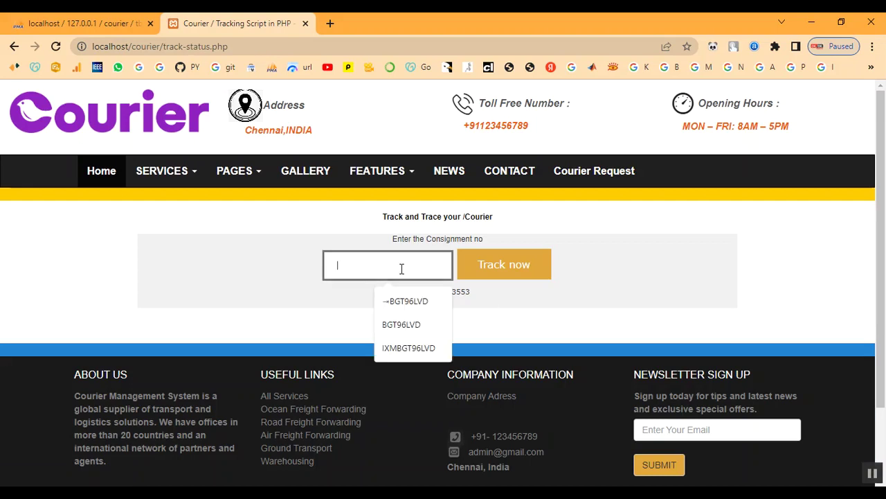
{"action": "key", "text": "Down"}
{"action": "key", "text": "Down"}
{"action": "key", "text": "Return"}
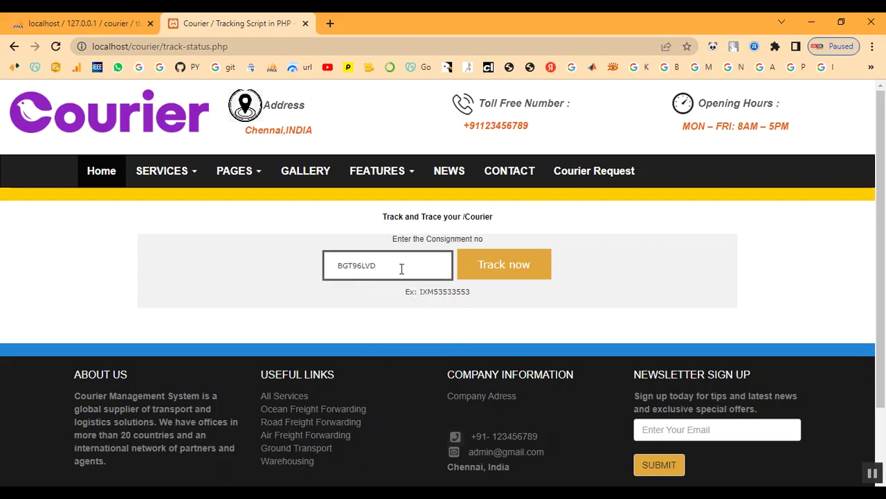
{"action": "left_click", "coordinate": [495, 270]}
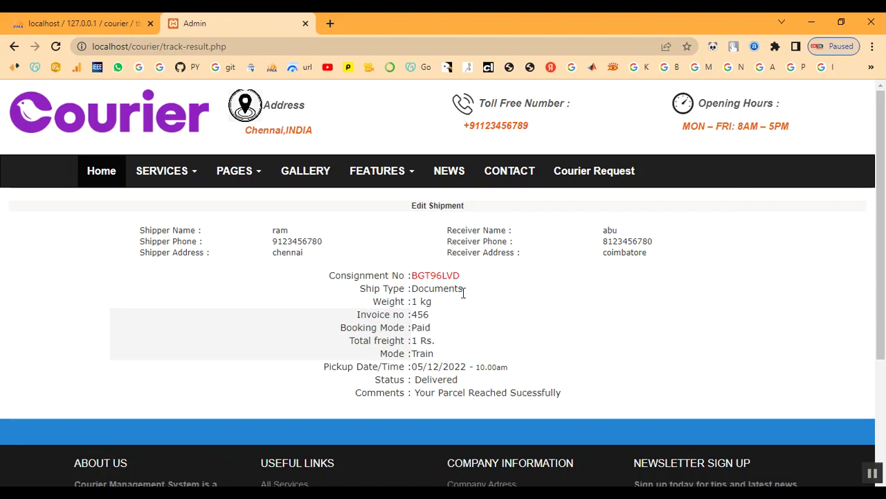
Step: Review the tracking result's Delivered status and total freight value
{"action": "left_click_drag", "start_coordinate": [417, 381], "coordinate": [493, 383]}
{"action": "left_click", "coordinate": [470, 384]}
{"action": "left_click", "coordinate": [497, 378]}
{"action": "scroll", "coordinate": [509, 363], "scroll_direction": "down", "scroll_amount": 3}
{"action": "scroll", "coordinate": [506, 362], "scroll_direction": "up", "scroll_amount": 3}
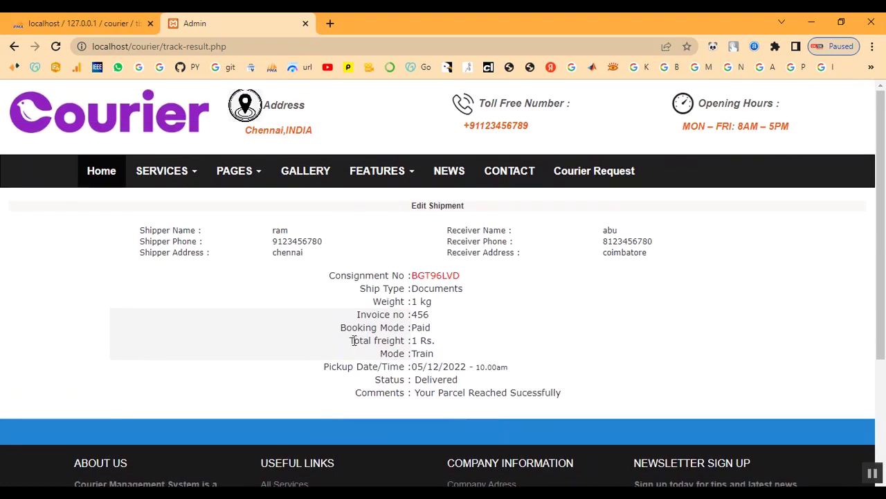
{"action": "left_click_drag", "start_coordinate": [354, 342], "coordinate": [477, 348]}
{"action": "left_click", "coordinate": [506, 347]}
Step: Return to the public home page and scroll through it
{"action": "left_click", "coordinate": [97, 179]}
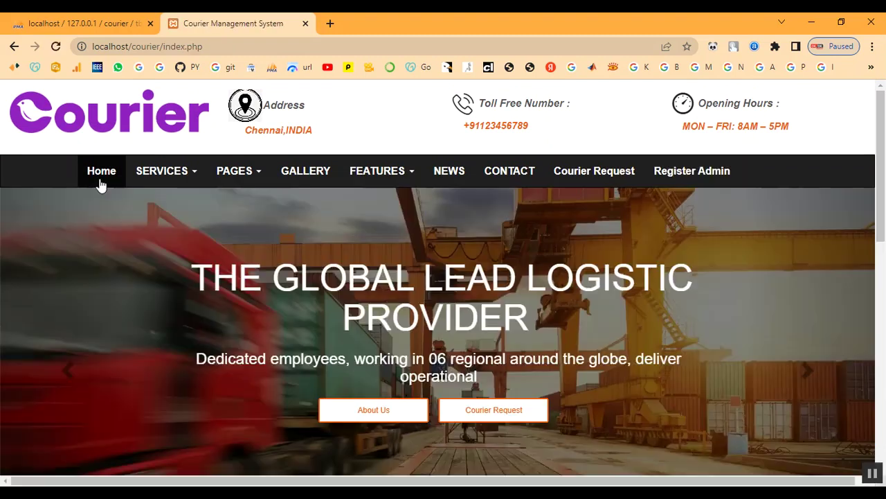
{"action": "scroll", "coordinate": [319, 323], "scroll_direction": "down", "scroll_amount": 1}
{"action": "scroll", "coordinate": [319, 322], "scroll_direction": "down", "scroll_amount": 7}
{"action": "scroll", "coordinate": [318, 324], "scroll_direction": "up", "scroll_amount": 1}
{"action": "scroll", "coordinate": [317, 325], "scroll_direction": "up", "scroll_amount": 6}
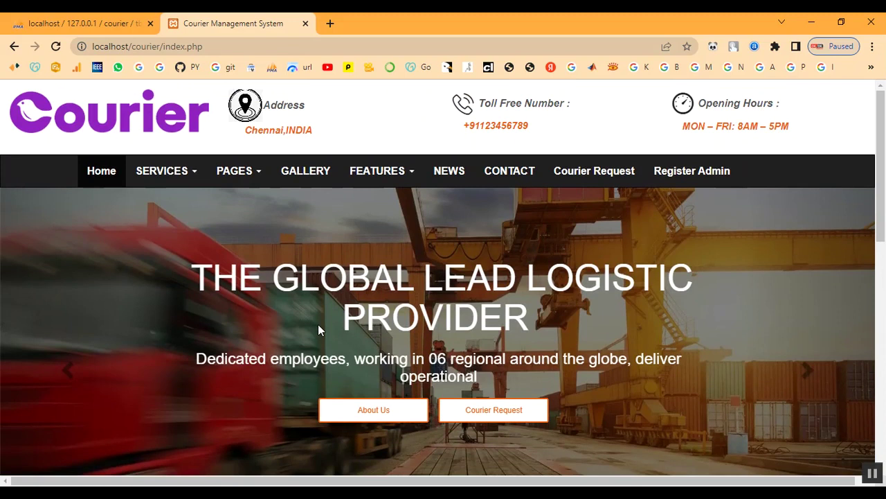